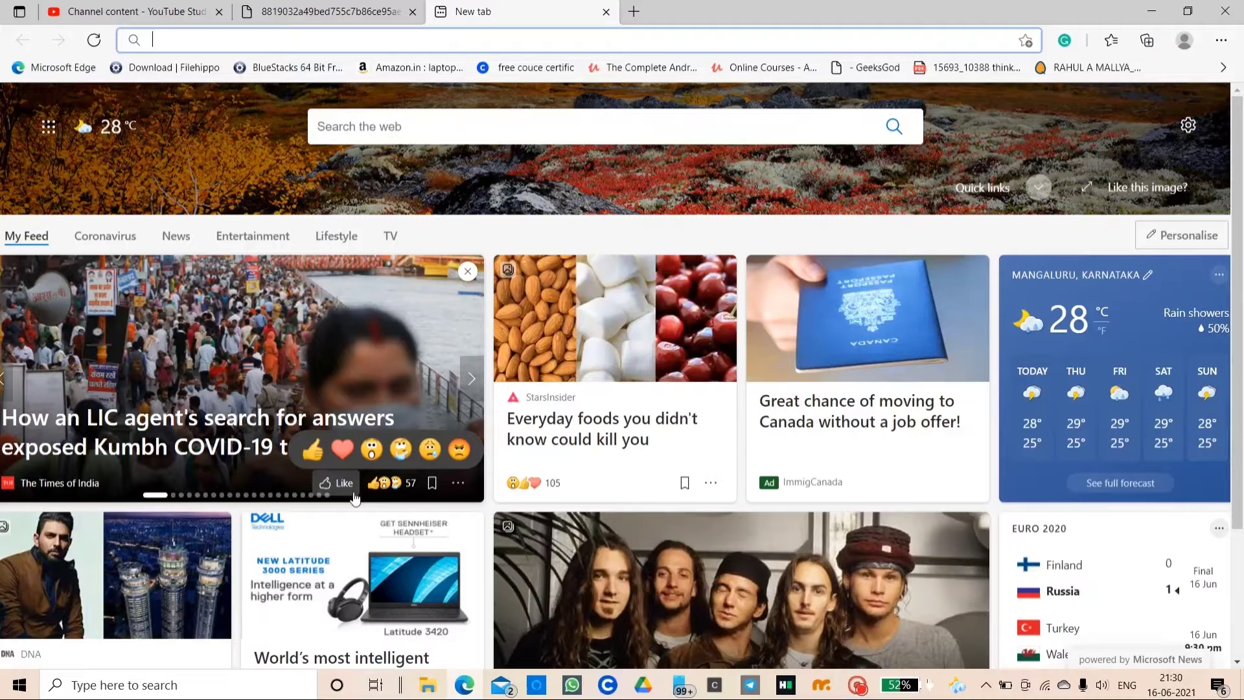
# Step: Search the web for "mobiroller" and open the official MobiRoller website from the results
pyautogui.write('mobir')
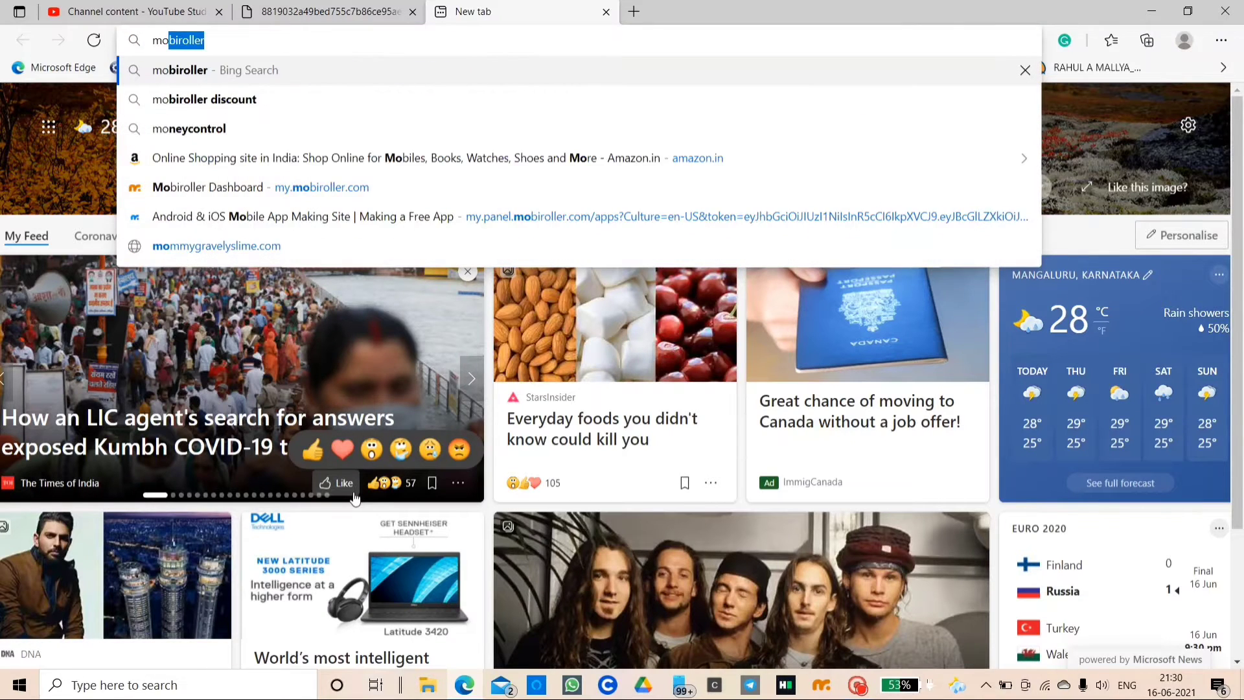
pyautogui.write('oller')
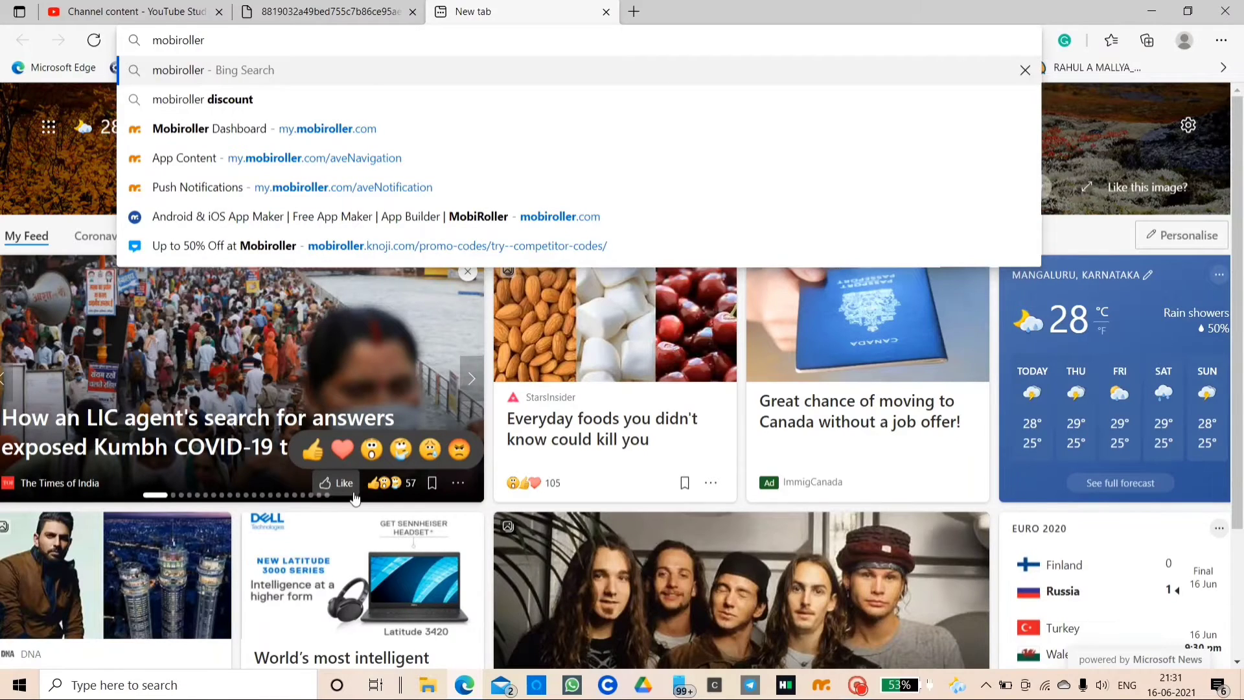
pyautogui.press('Return')
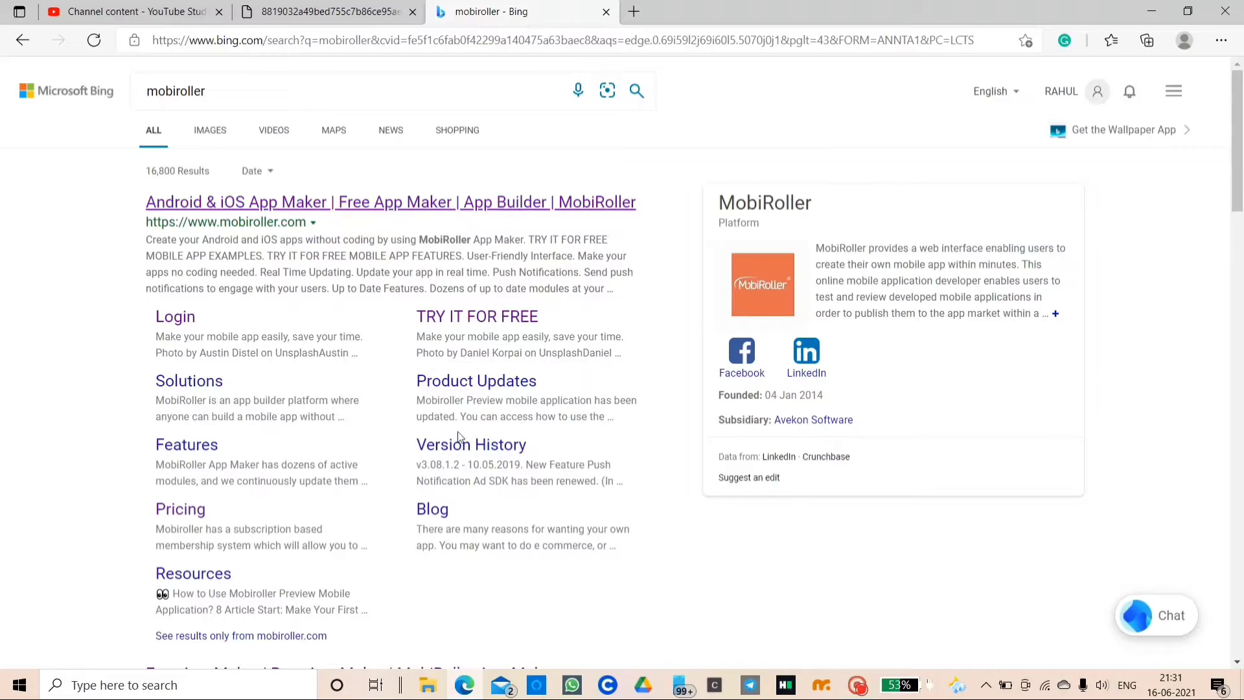
pyautogui.scroll(-10, 454, 434)
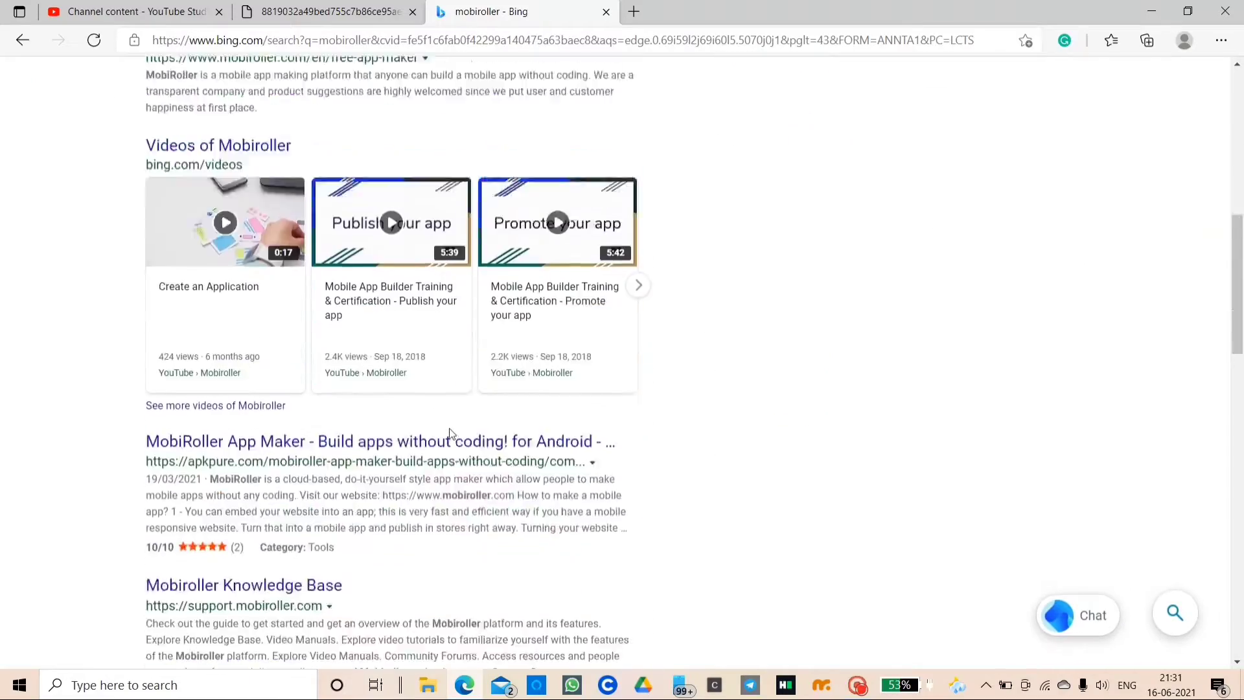
pyautogui.scroll(-15, 452, 432)
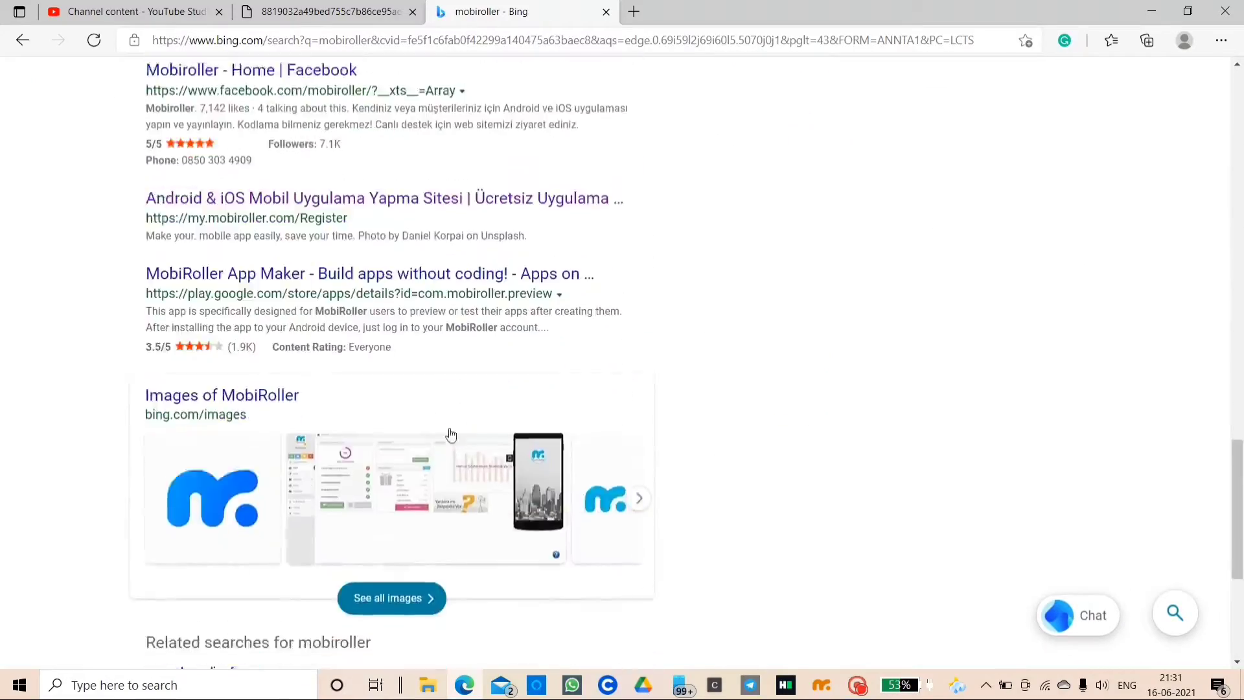
pyautogui.scroll(20, 451, 434)
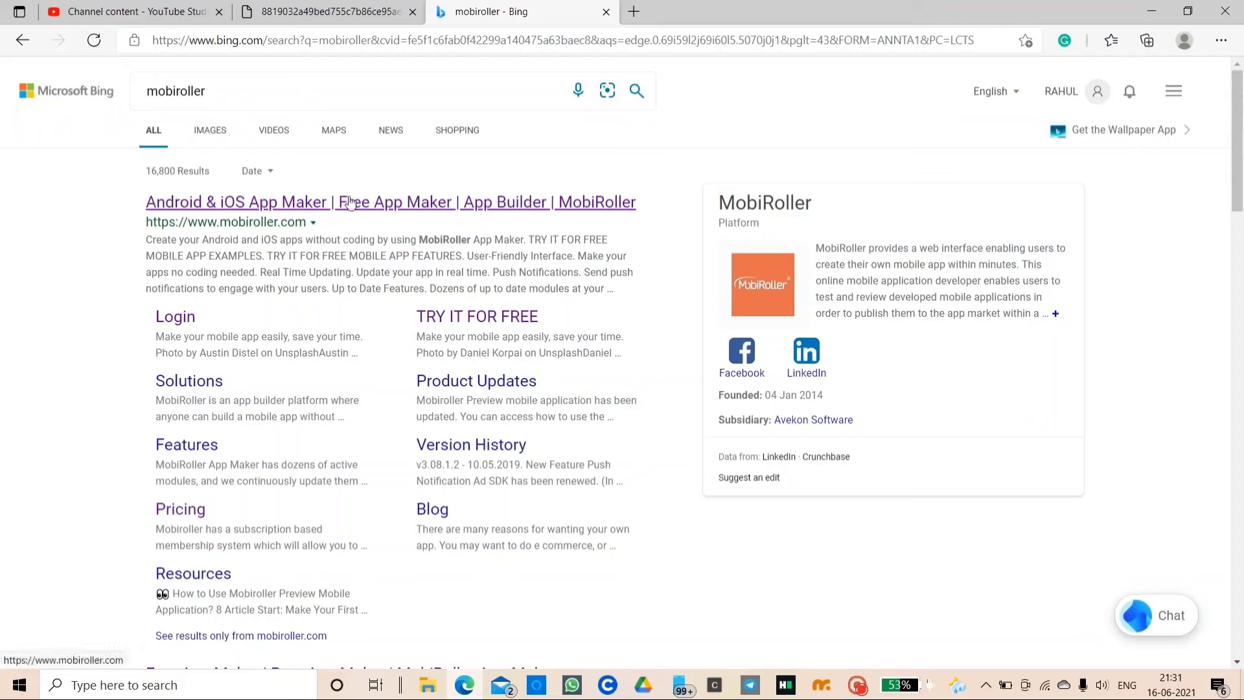
pyautogui.click(350, 203)
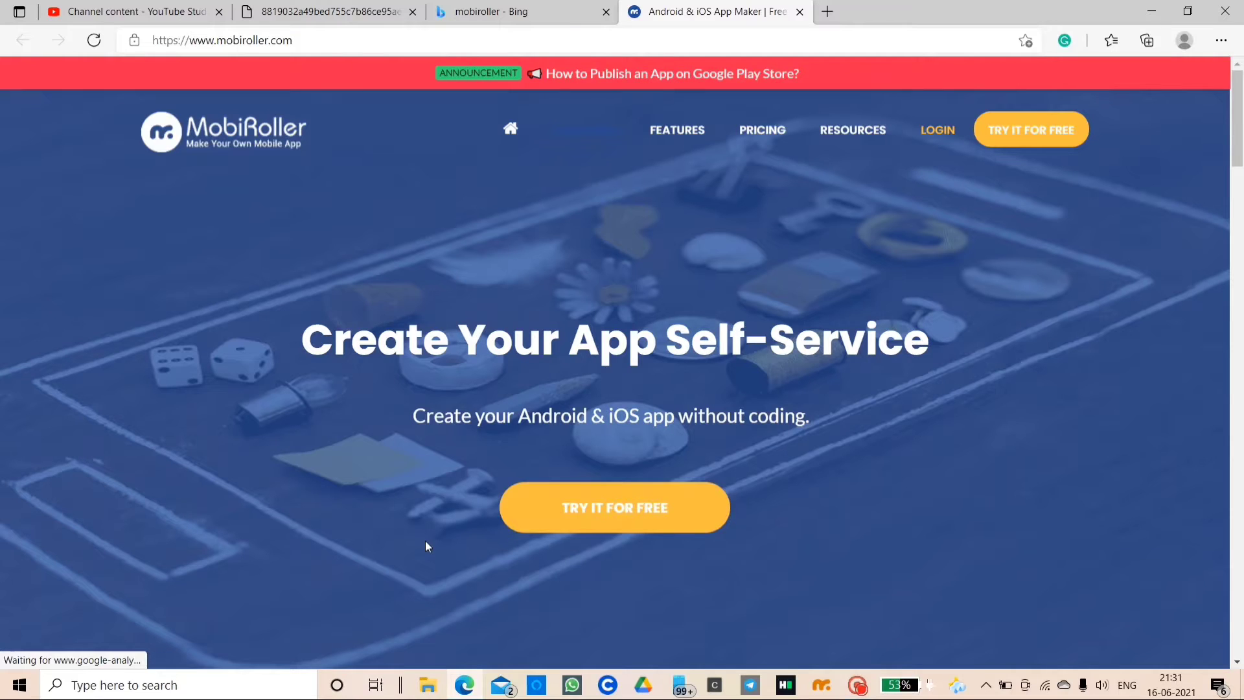
# Step: Look through the MobiRoller homepage, including the builder preview, mobile app examples and feature overview
pyautogui.scroll(-2, 580, 539)
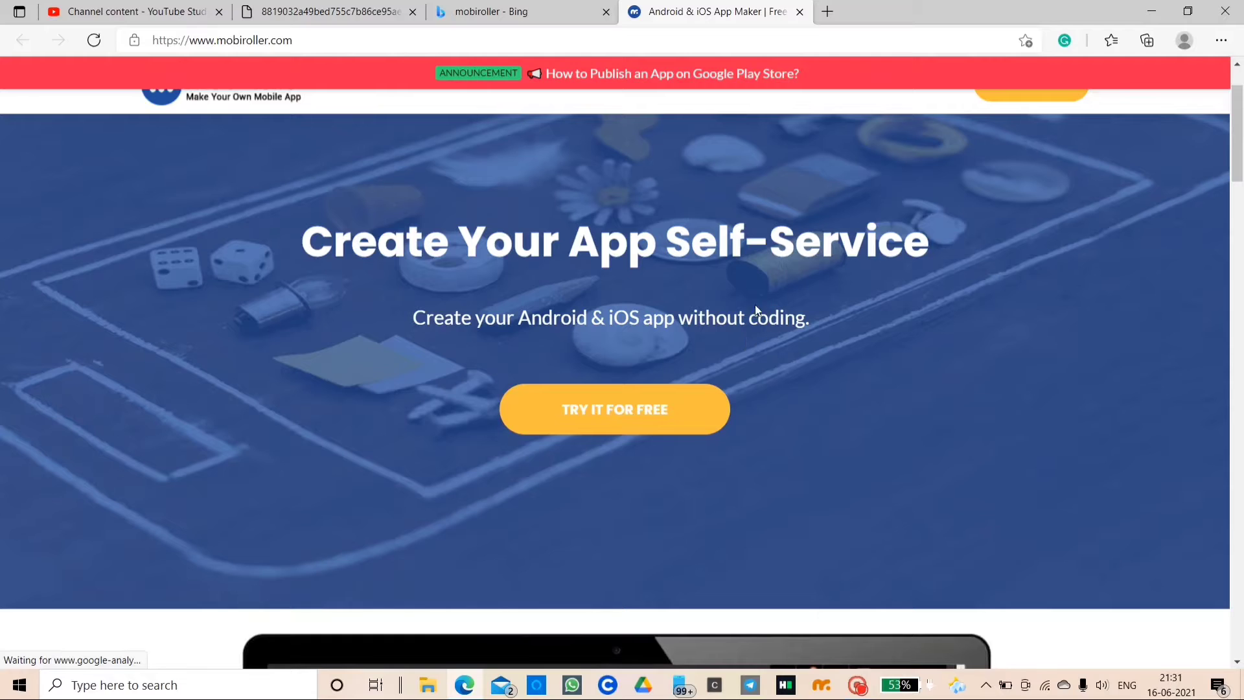
pyautogui.scroll(-8, 659, 438)
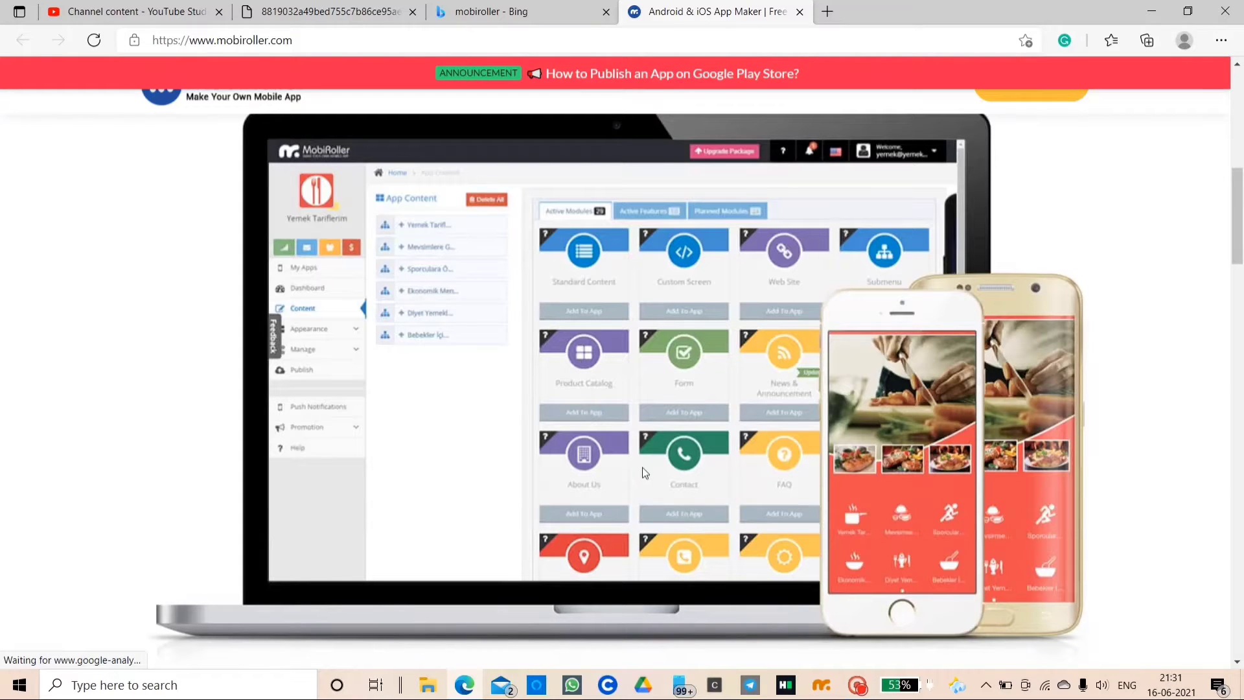
pyautogui.scroll(-10, 646, 472)
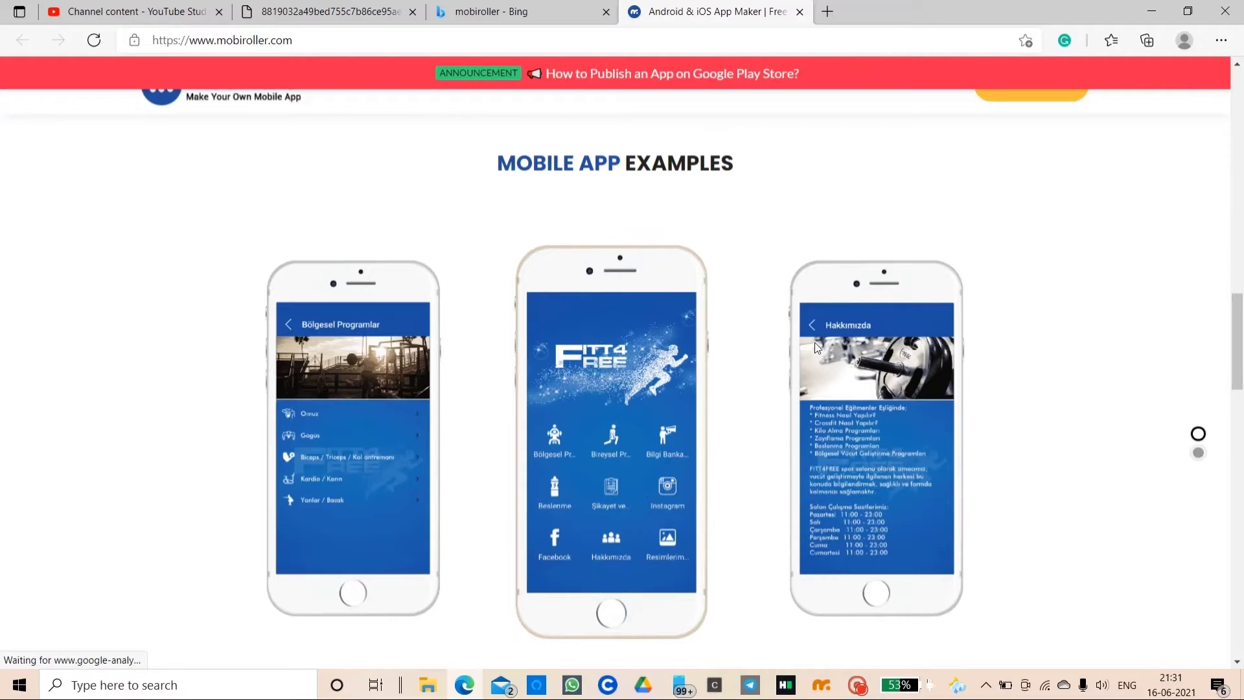
pyautogui.scroll(-1, 543, 538)
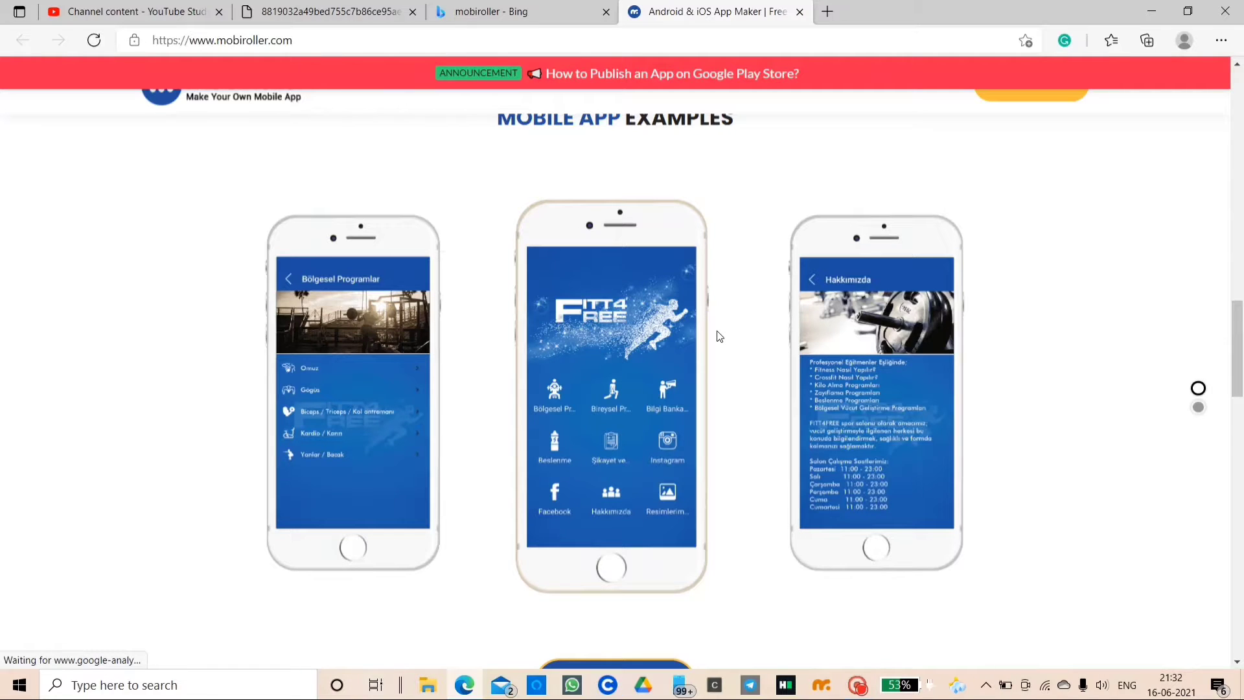
pyautogui.scroll(-1, 718, 336)
pyautogui.scroll(-10, 718, 335)
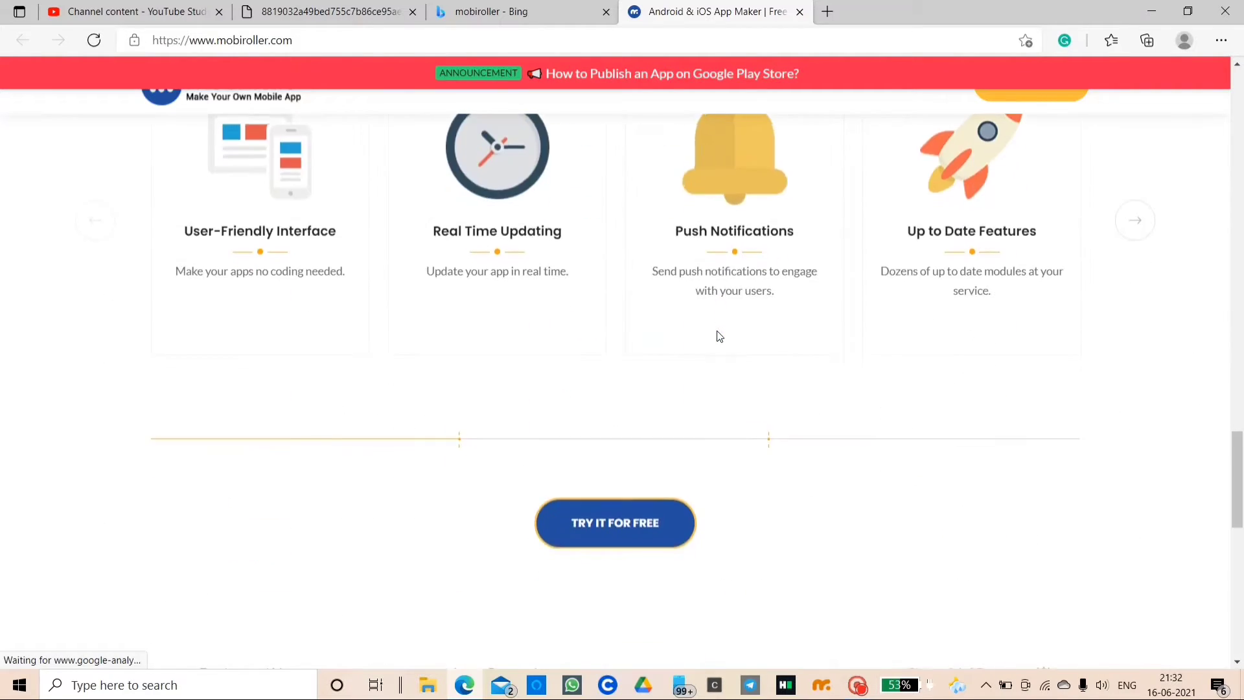
pyautogui.scroll(-5, 717, 332)
pyautogui.scroll(20, 717, 332)
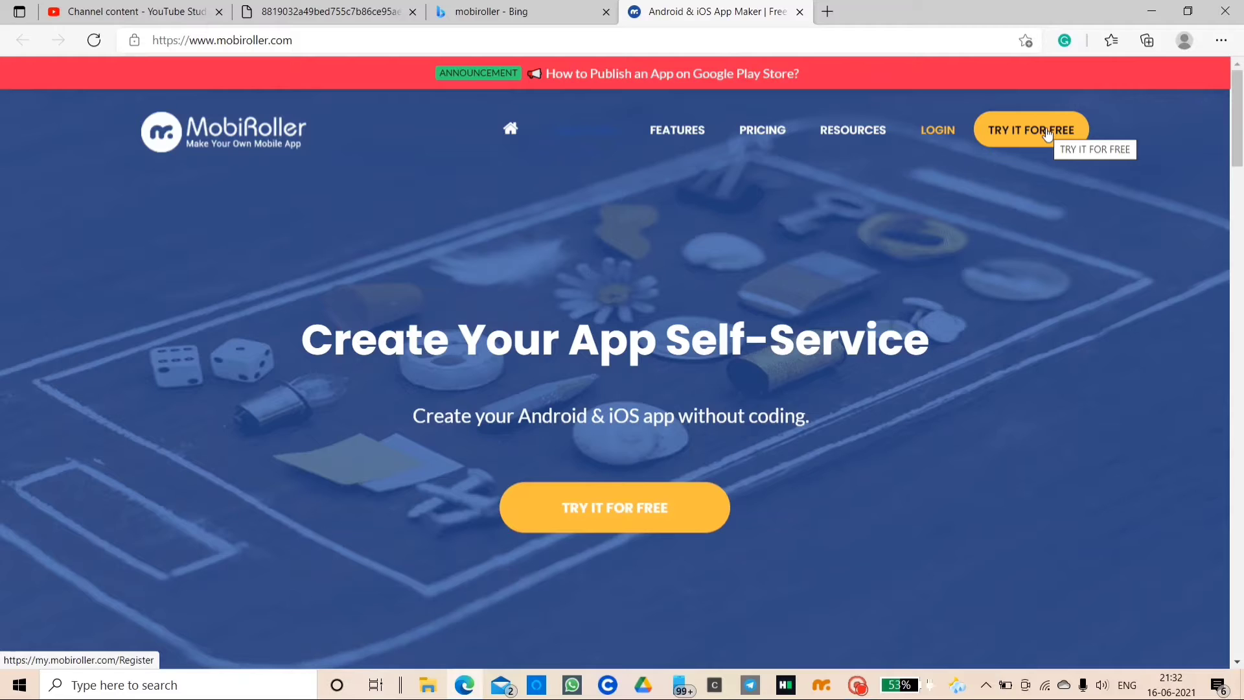
# Step: Start the free trial and translate the page that opens from Turkish to English
pyautogui.click(1047, 133)
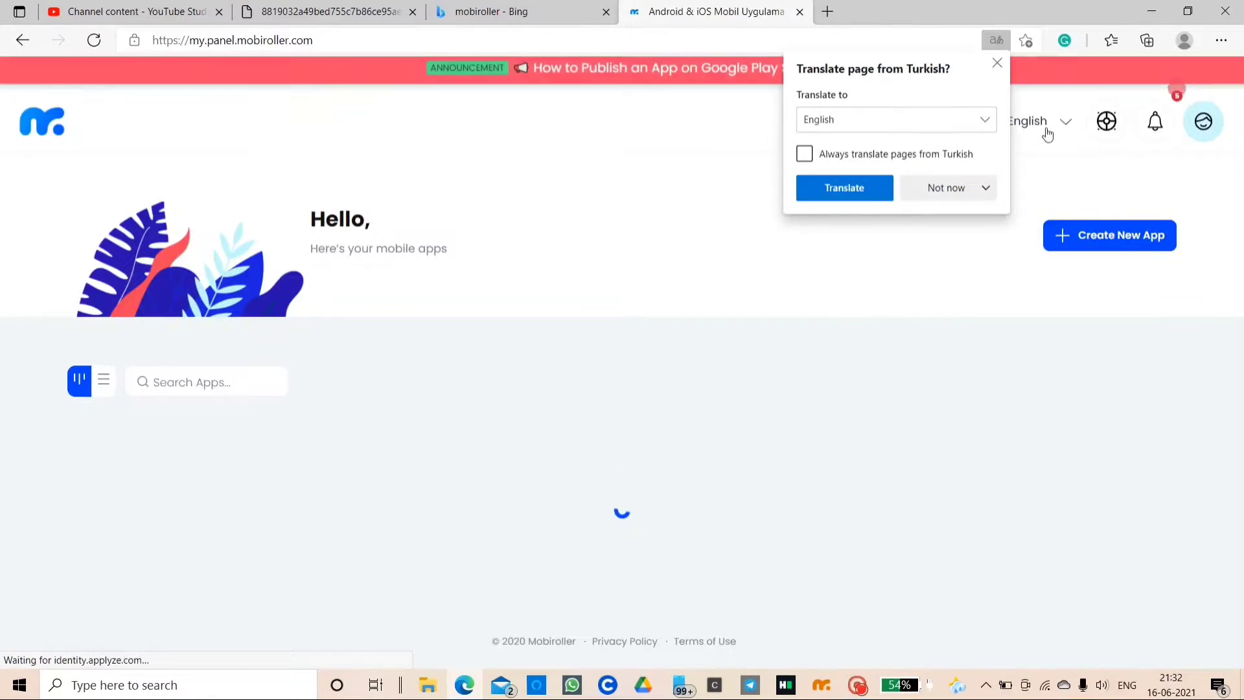
pyautogui.click(844, 188)
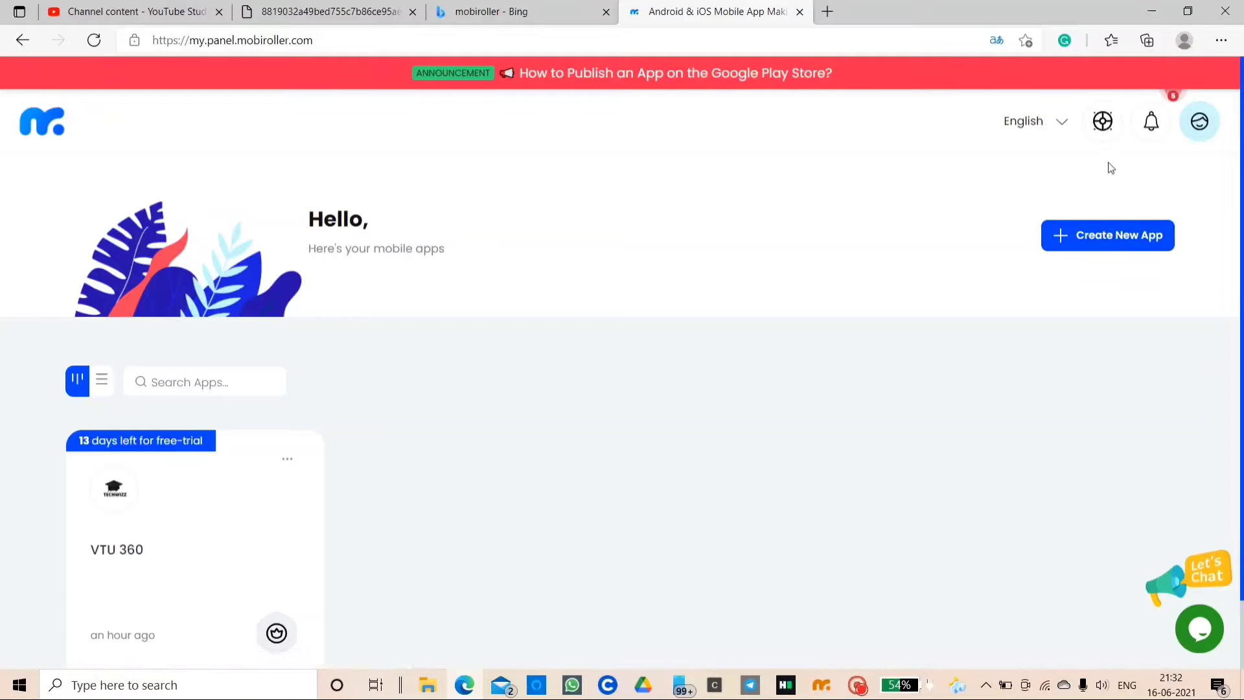
# Step: Log out, sign in again with a different Google account and translate the apps page to English
pyautogui.click(1185, 122)
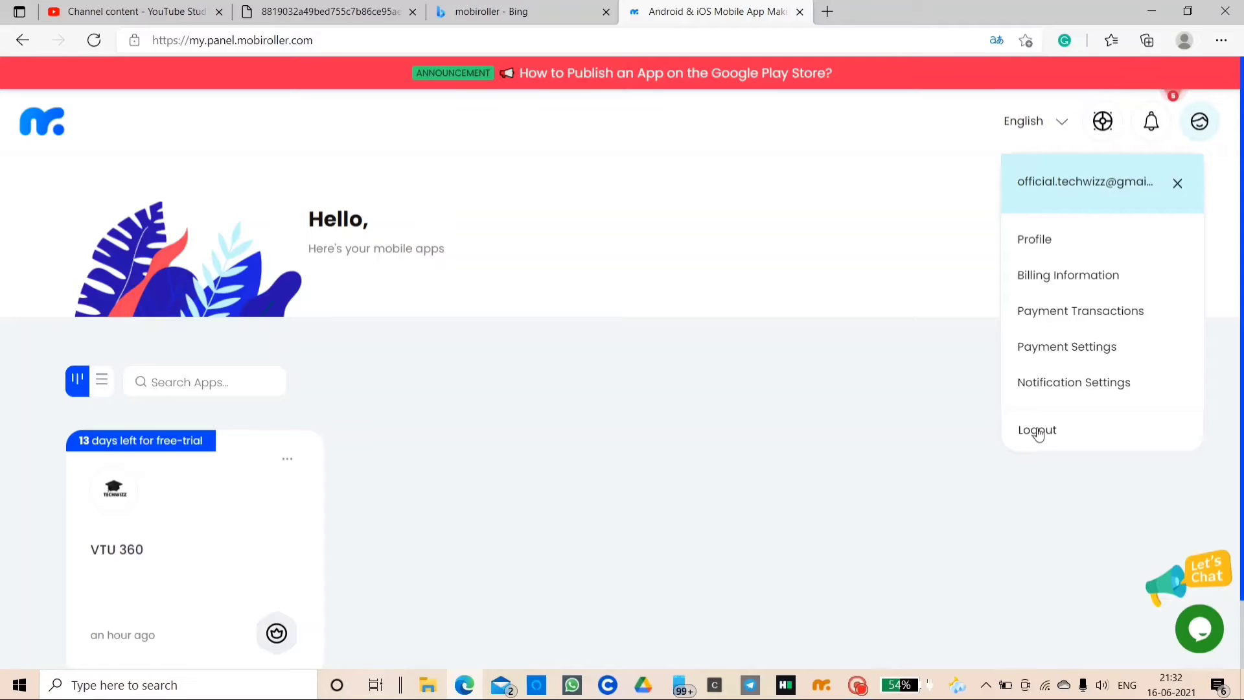
pyautogui.click(1037, 430)
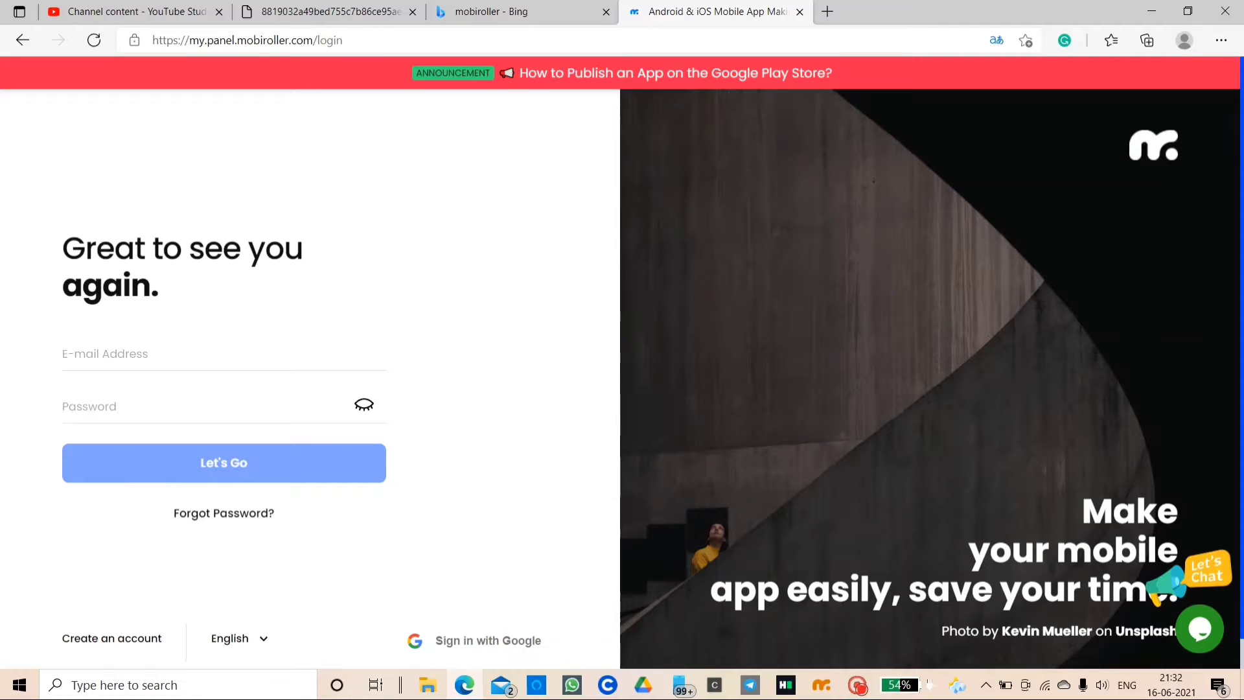
pyautogui.click(104, 353)
pyautogui.click(420, 641)
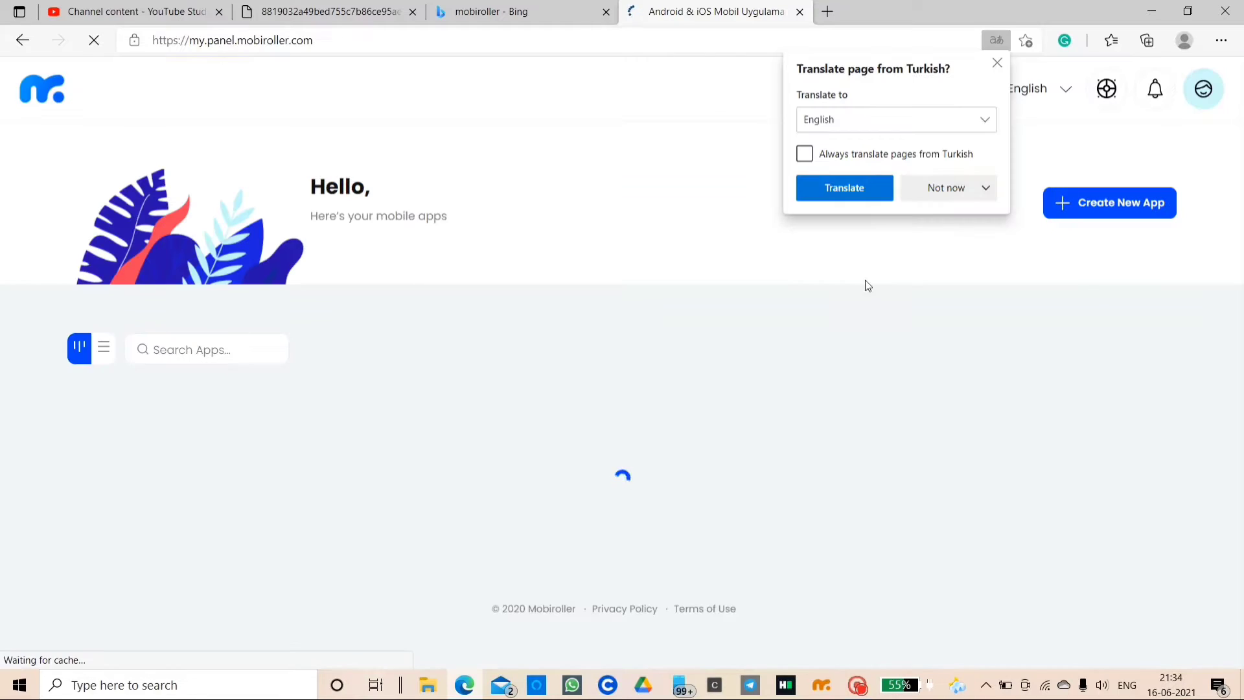
pyautogui.click(855, 189)
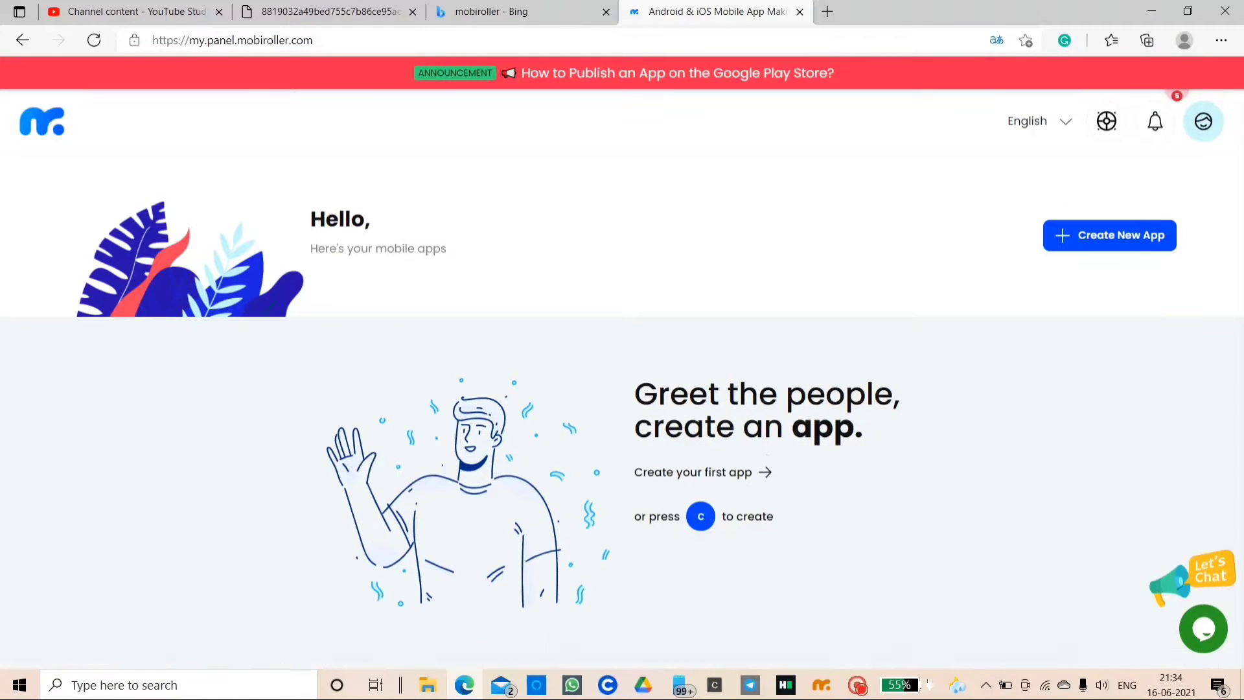
# Step: Create a new app named "university notes" and continue to the template design stage
pyautogui.click(1090, 235)
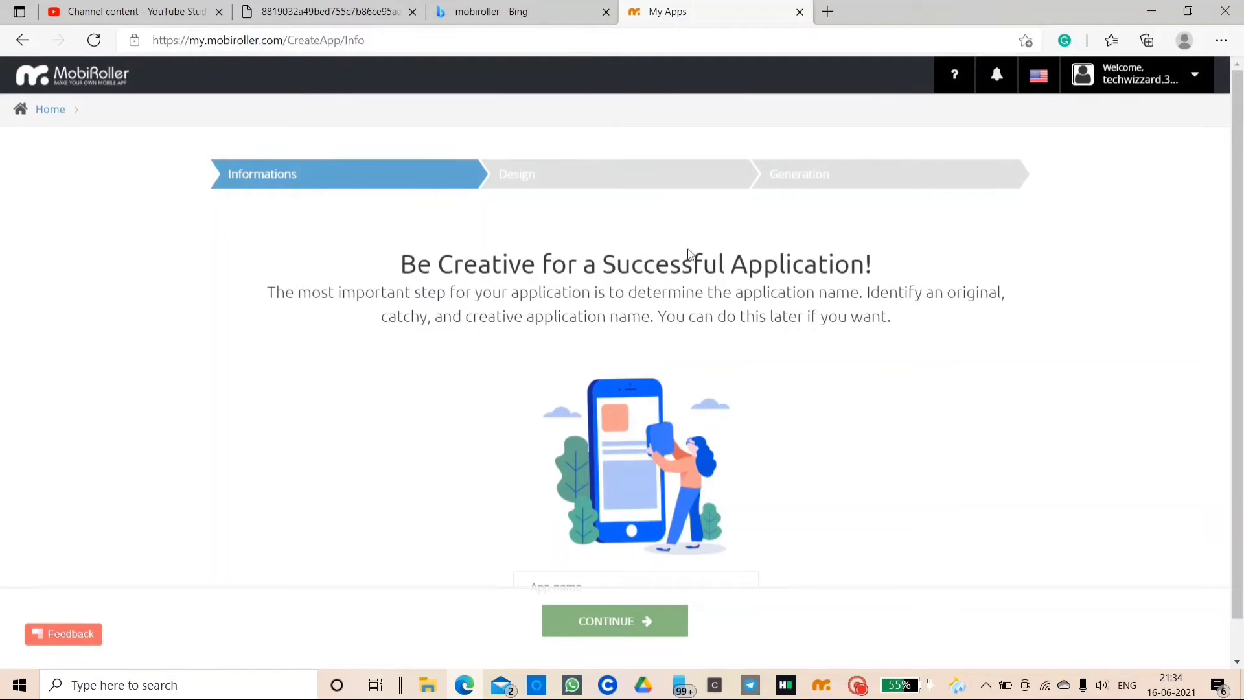
pyautogui.scroll(-1, 689, 255)
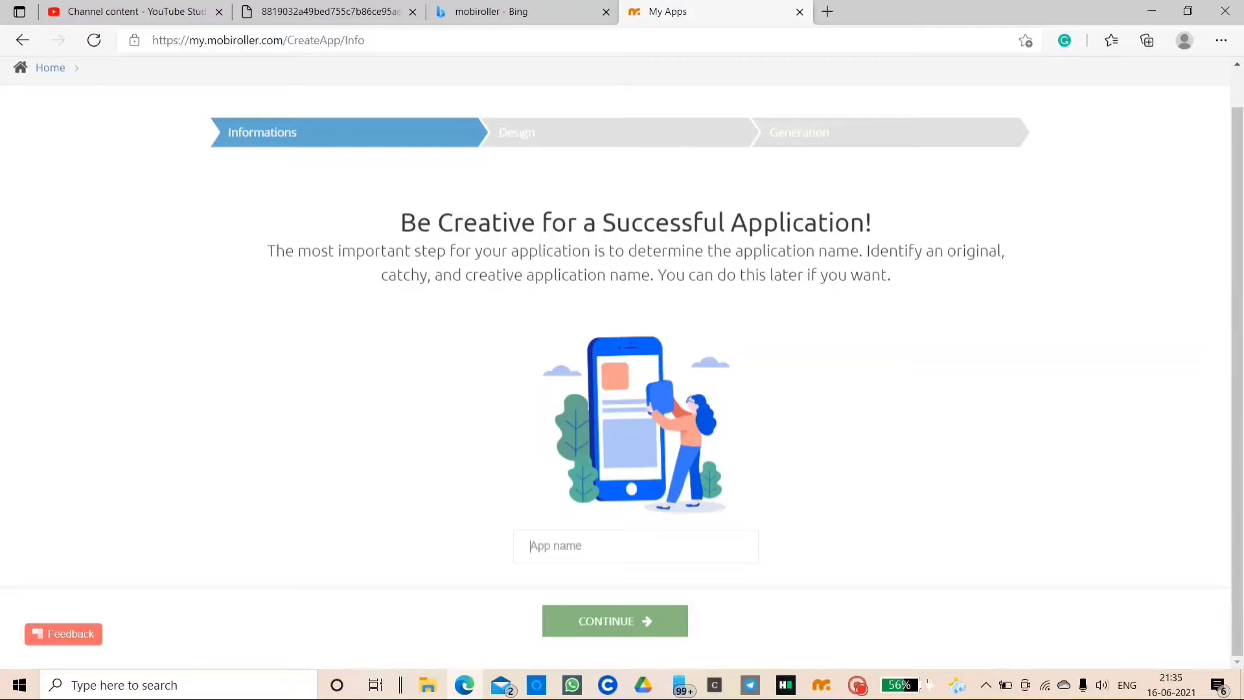
pyautogui.write('un')
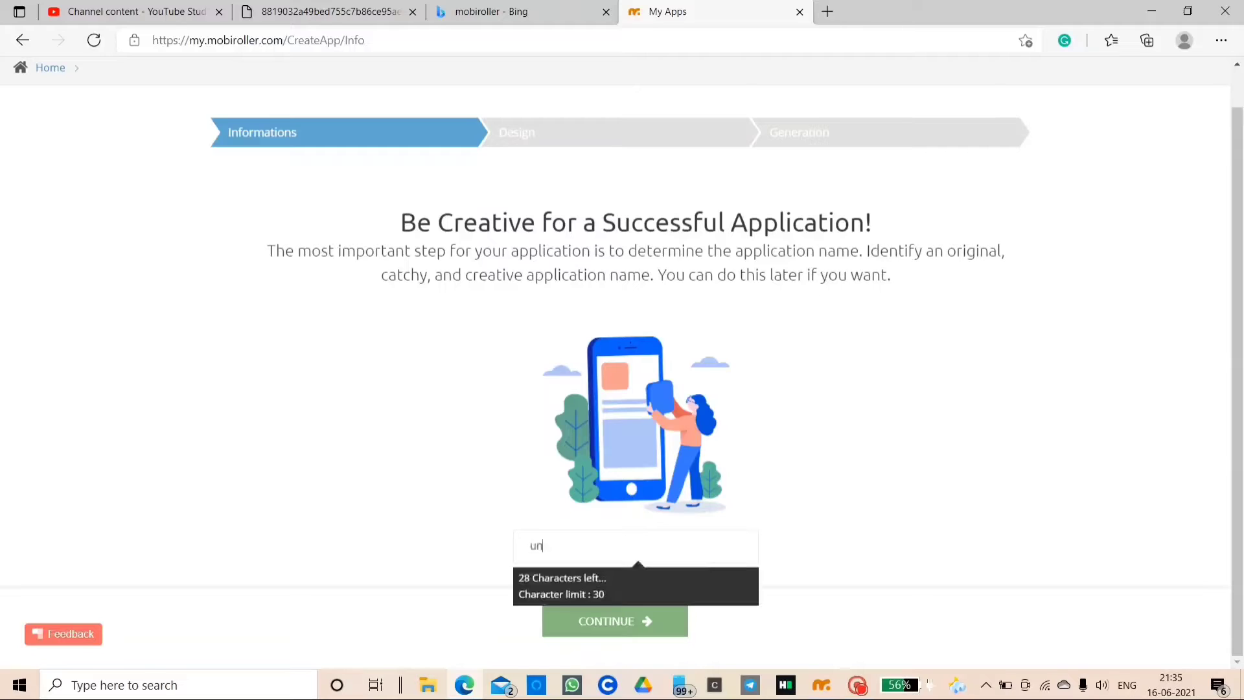
pyautogui.write('i')
pyautogui.write('versity notes')
pyautogui.click(655, 623)
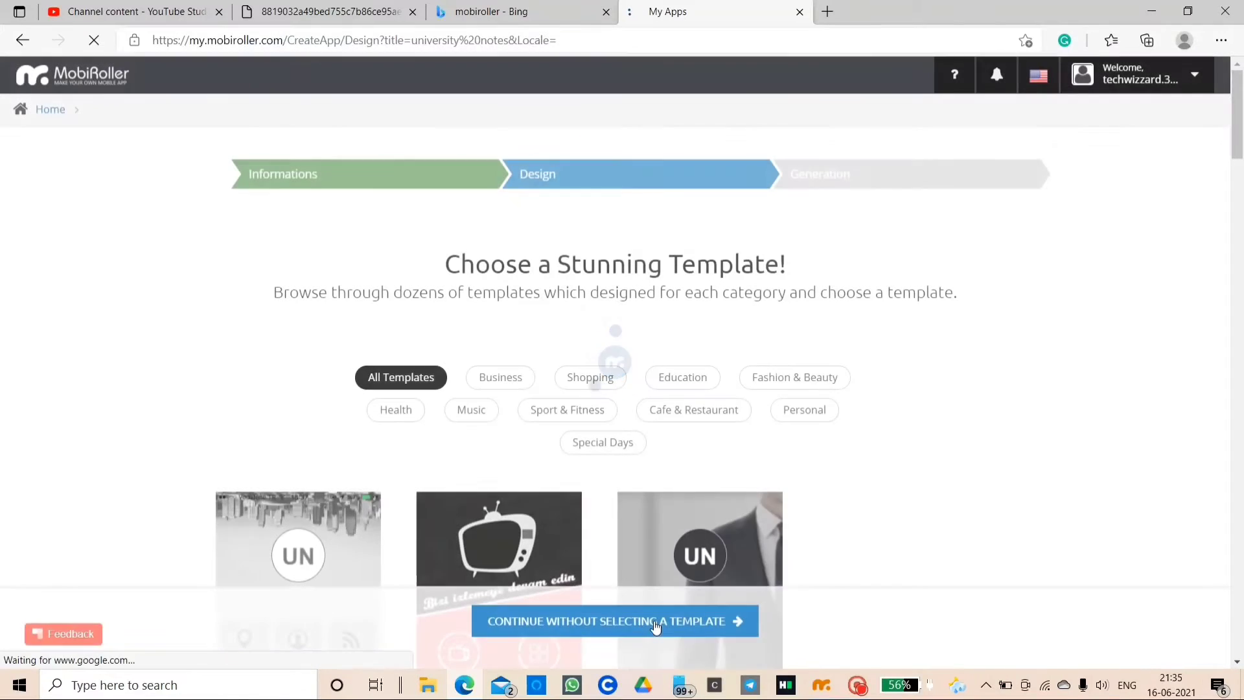
# Step: Examine the app designs offered under All Templates
pyautogui.scroll(-1, 639, 350)
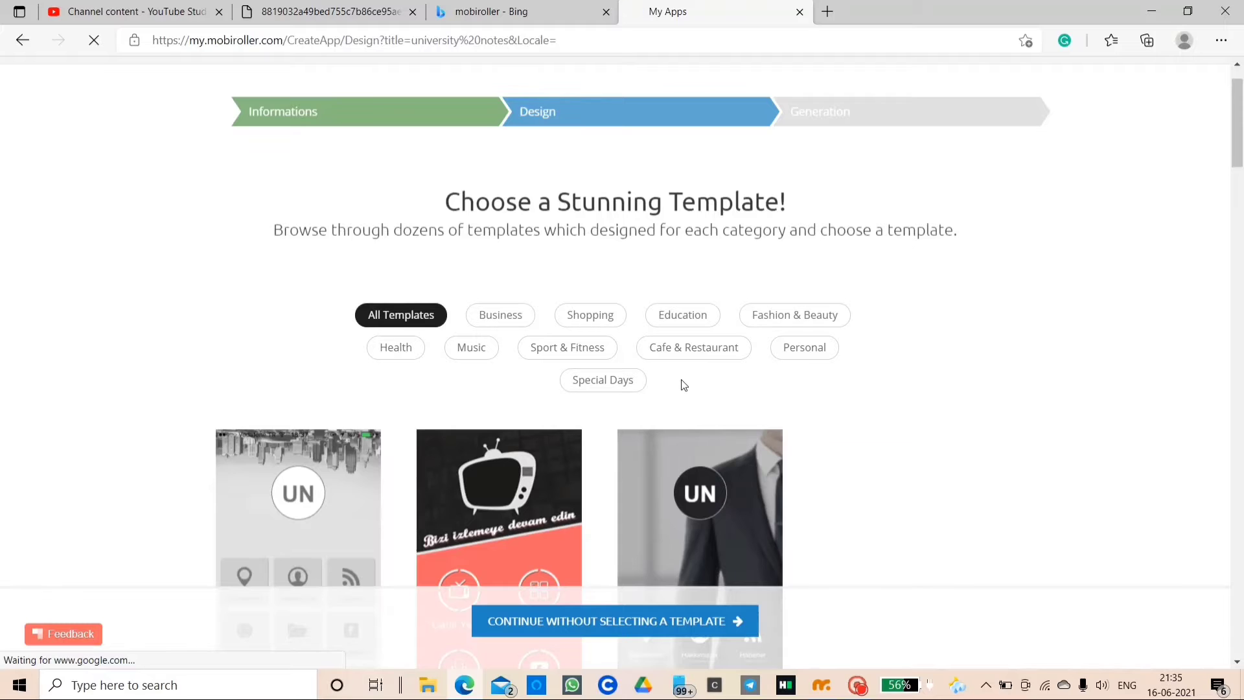
pyautogui.scroll(-2, 683, 384)
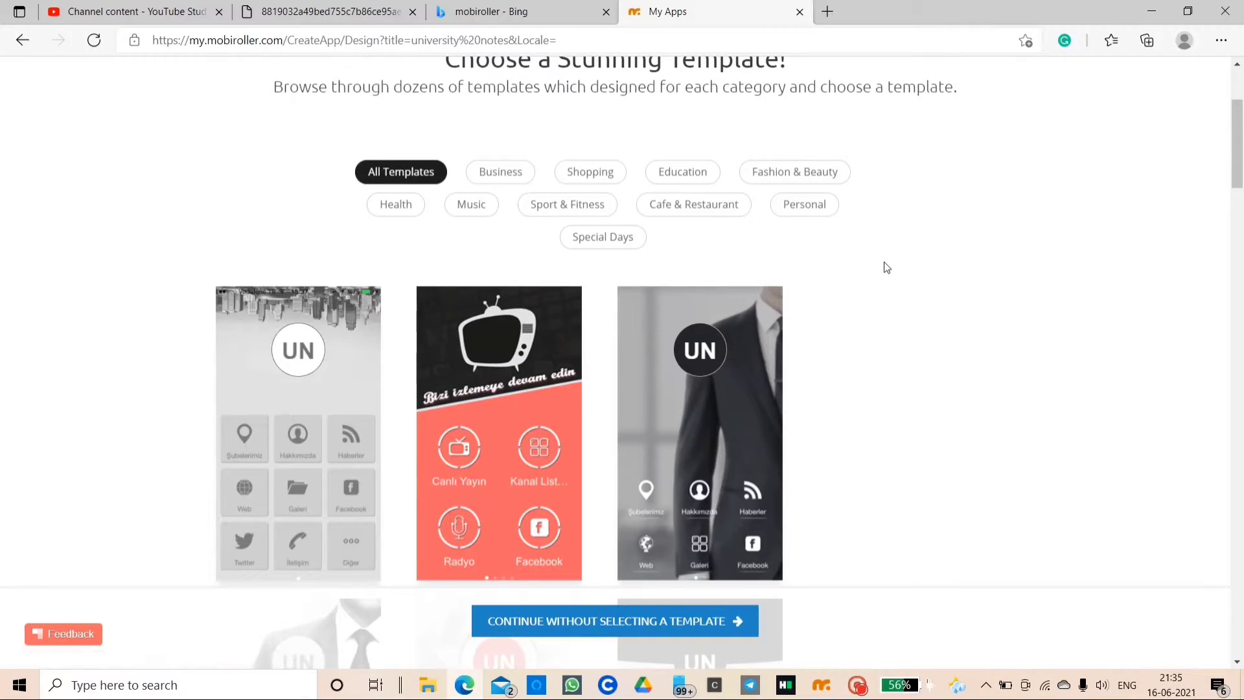
pyautogui.scroll(-2, 886, 267)
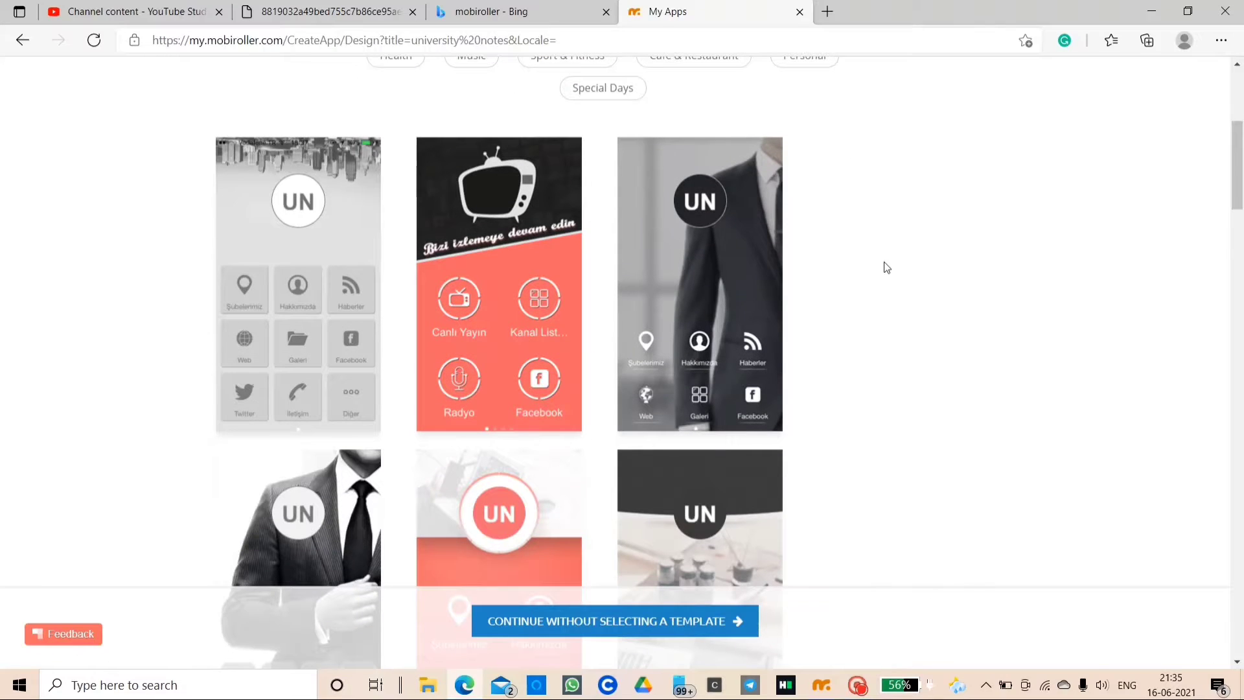
pyautogui.scroll(-5, 886, 267)
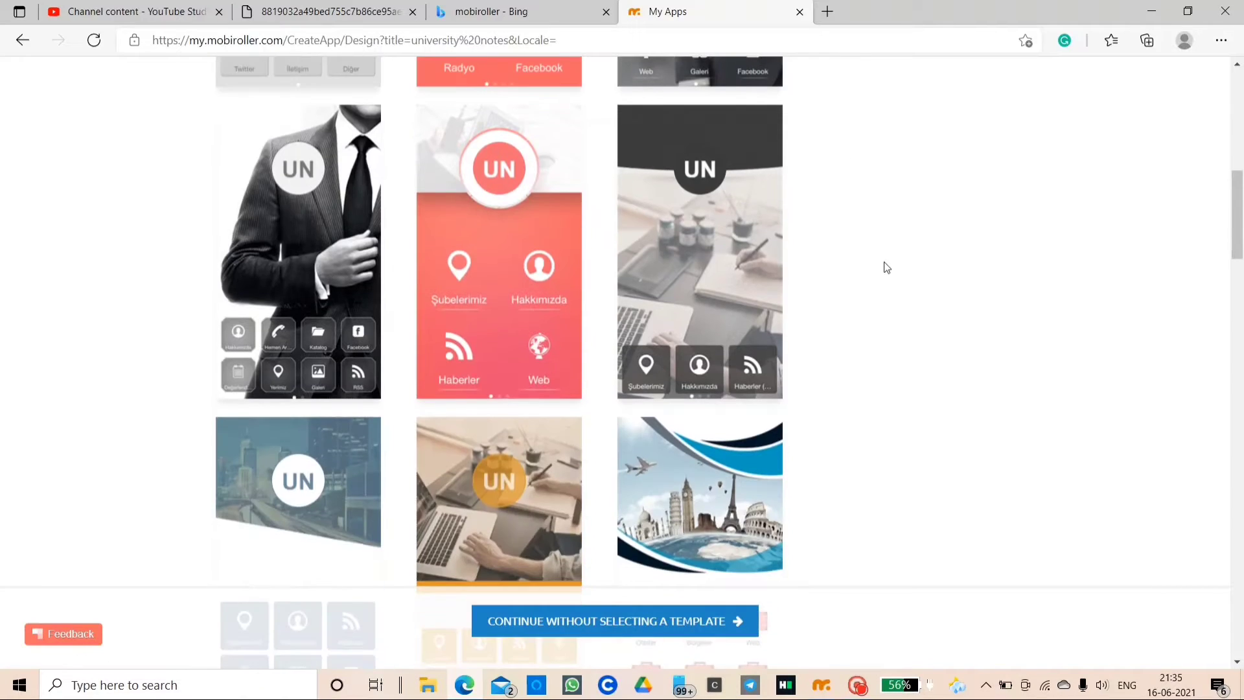
pyautogui.scroll(-14, 886, 267)
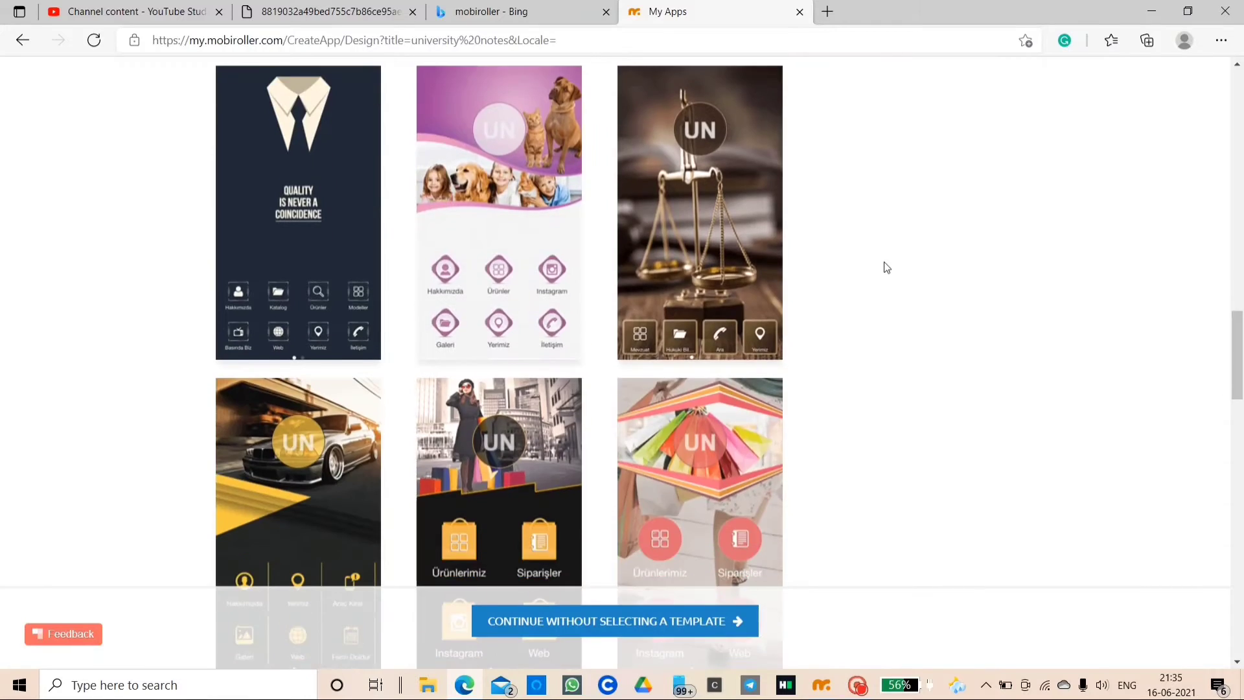
pyautogui.scroll(20, 886, 267)
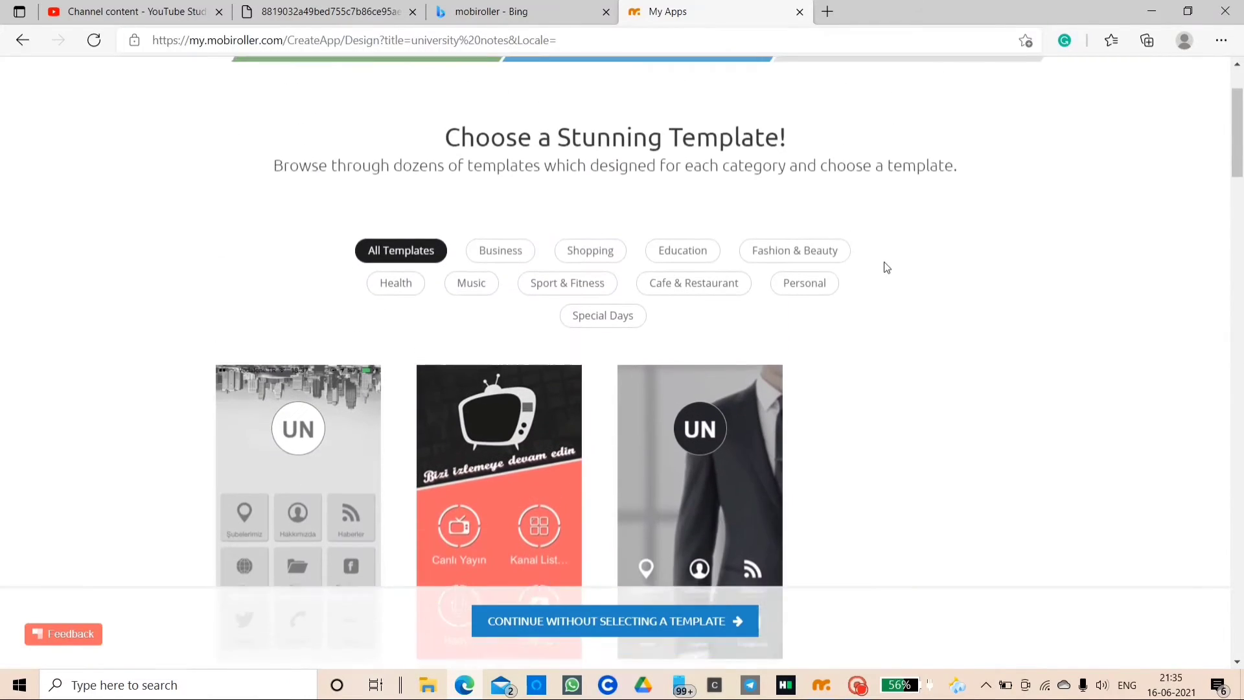
pyautogui.scroll(-5, 886, 268)
pyautogui.scroll(6, 886, 267)
pyautogui.scroll(-4, 886, 268)
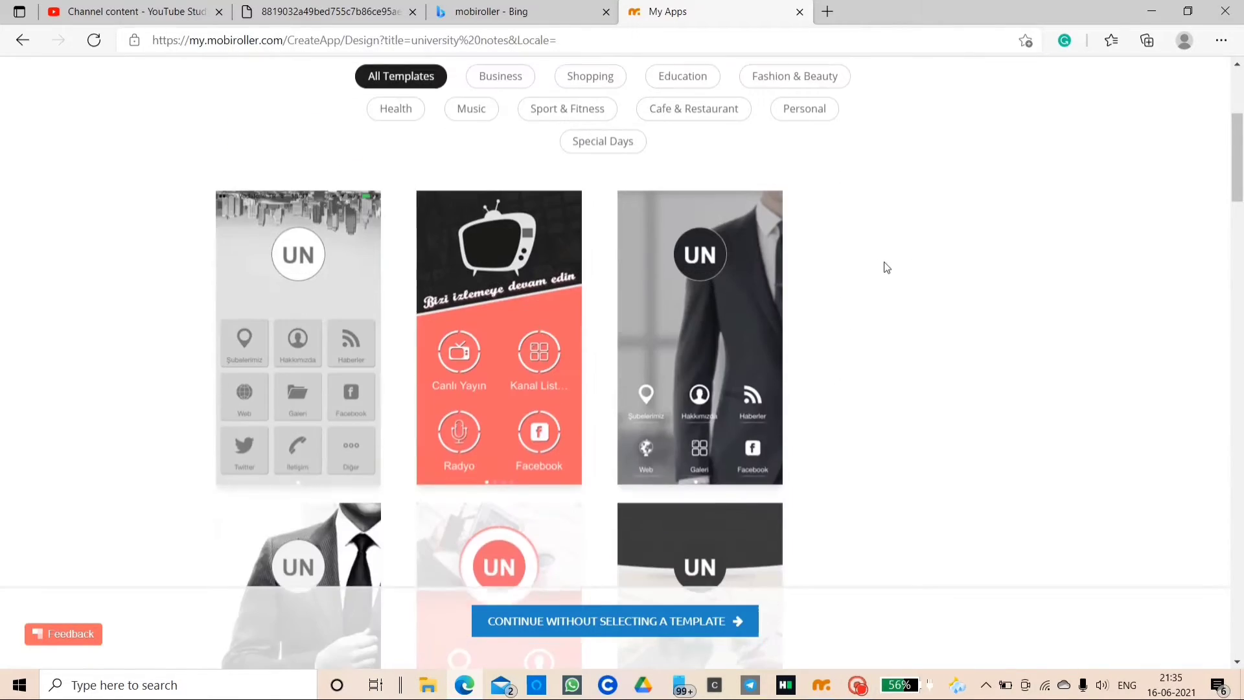
pyautogui.scroll(1, 886, 267)
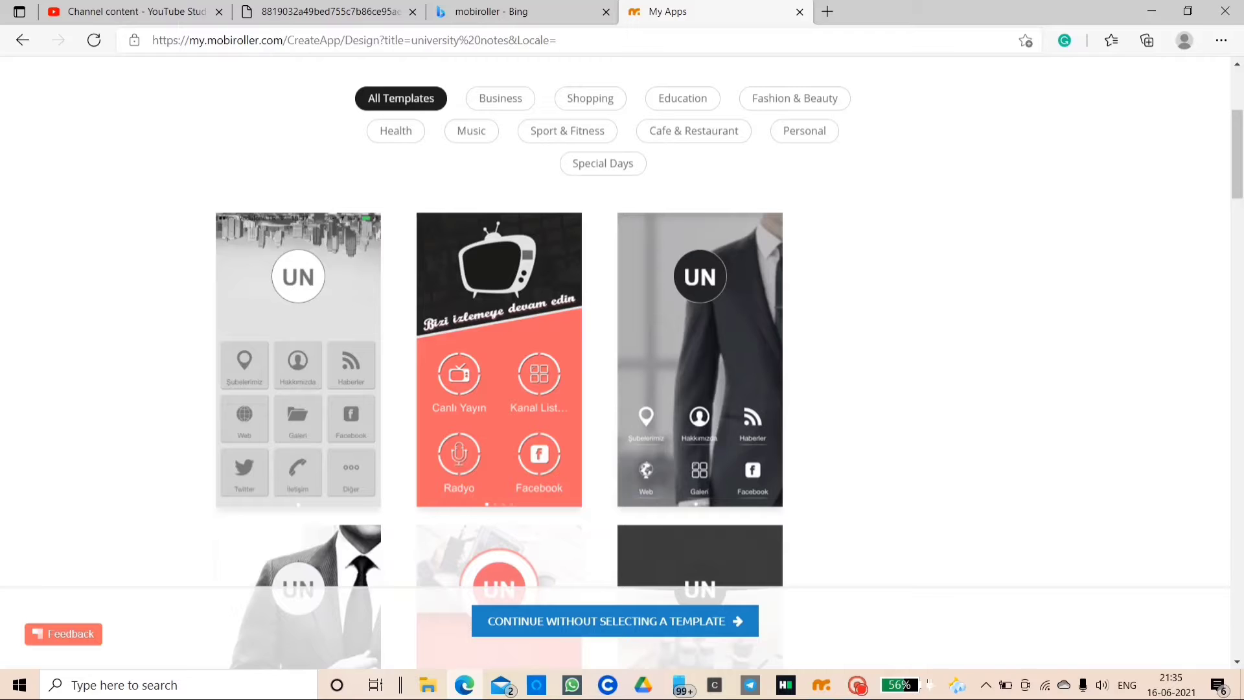
# Step: Browse the templates by category: Education, Business, Shopping, Sport & Fitness and Special Days
pyautogui.click(667, 107)
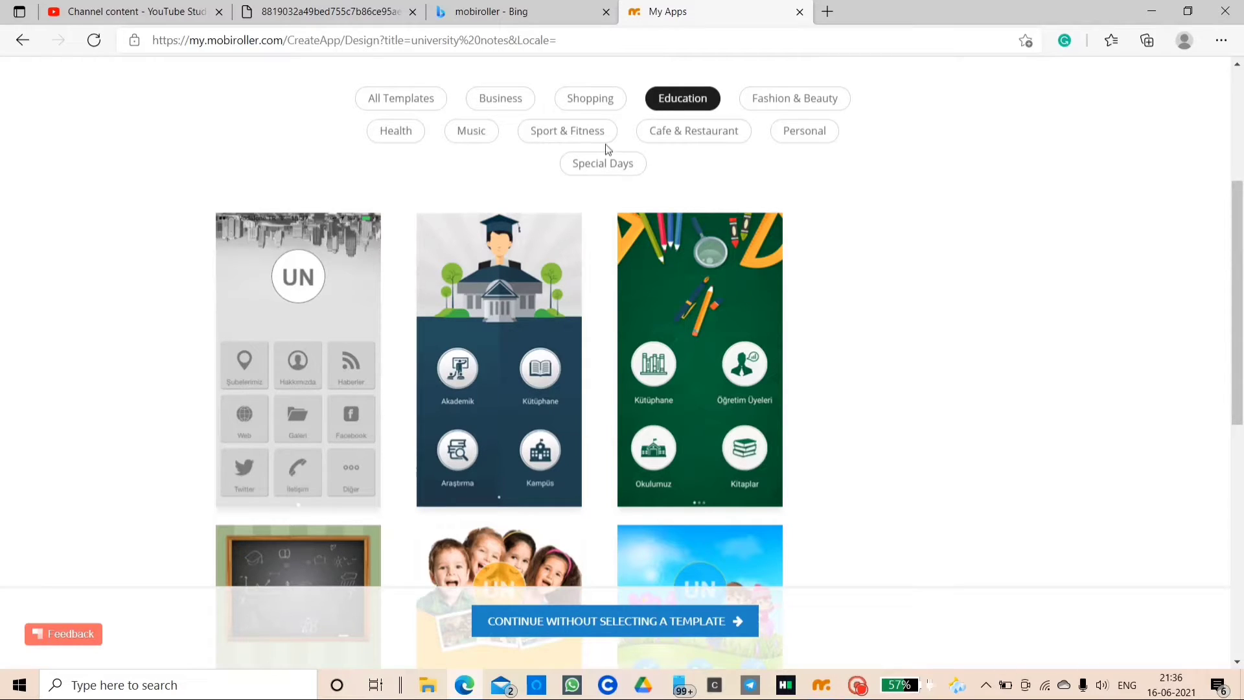
pyautogui.click(509, 102)
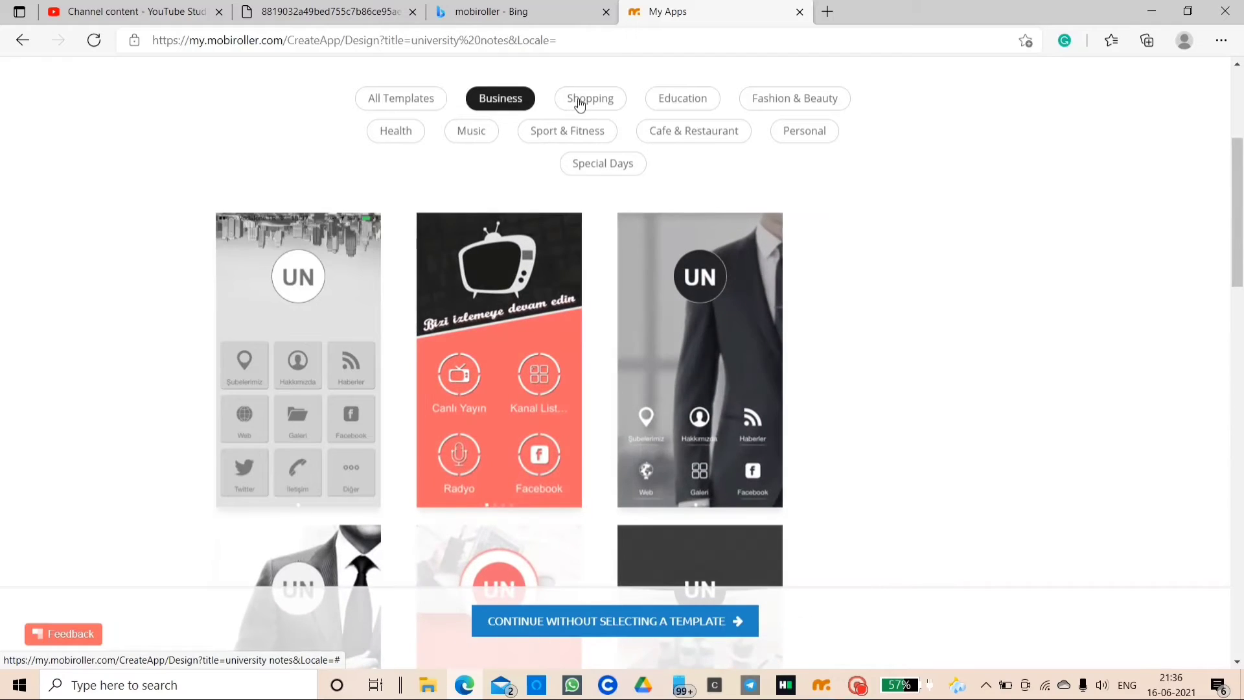
pyautogui.click(574, 101)
pyautogui.click(588, 132)
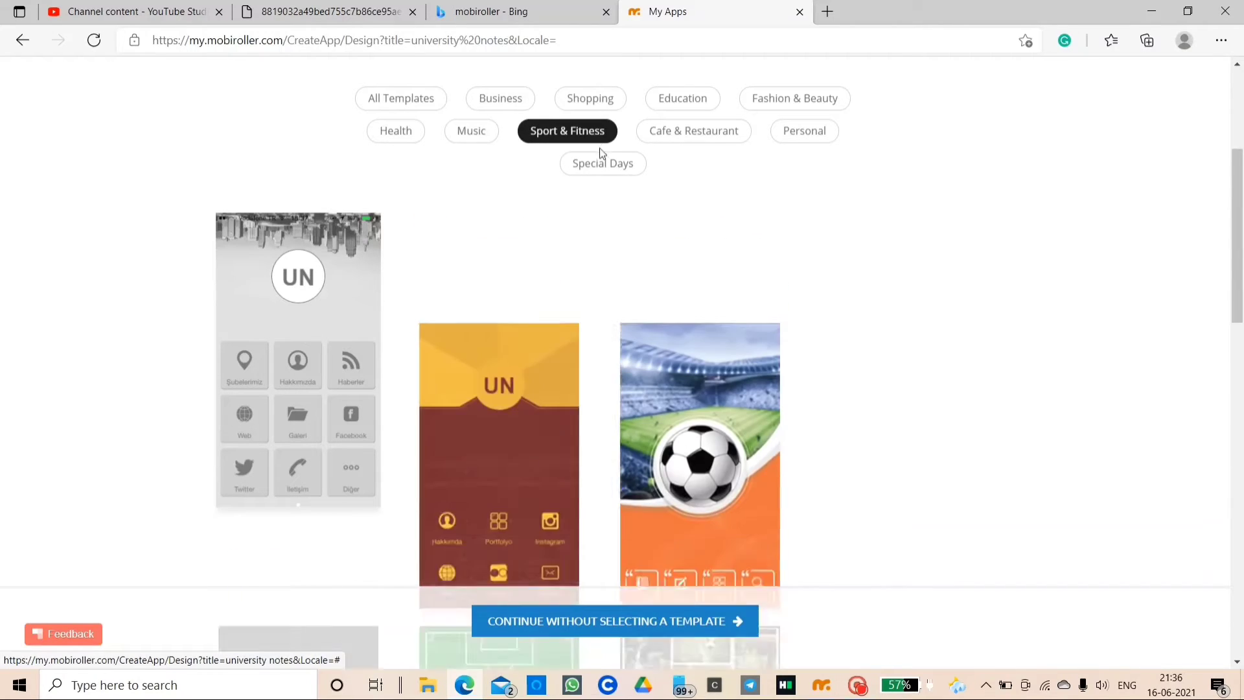
pyautogui.click(620, 168)
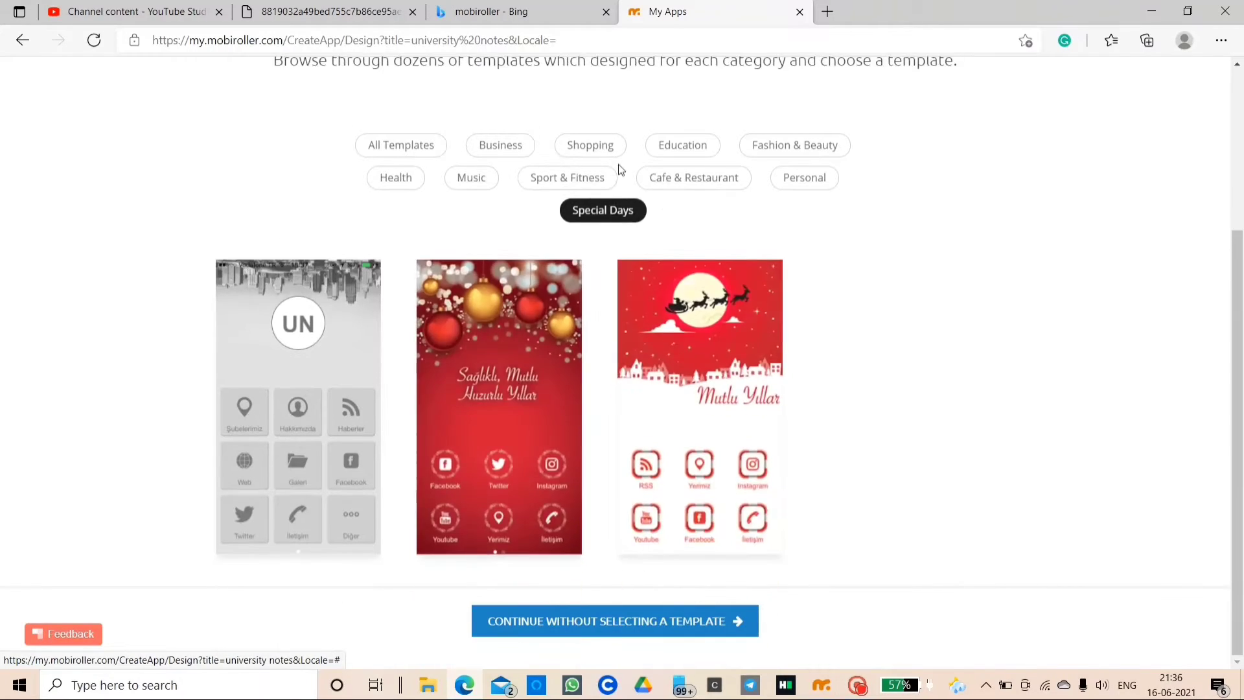
# Step: Select the Education template with the graduate and campus building as the app's design
pyautogui.moveTo(772, 334)
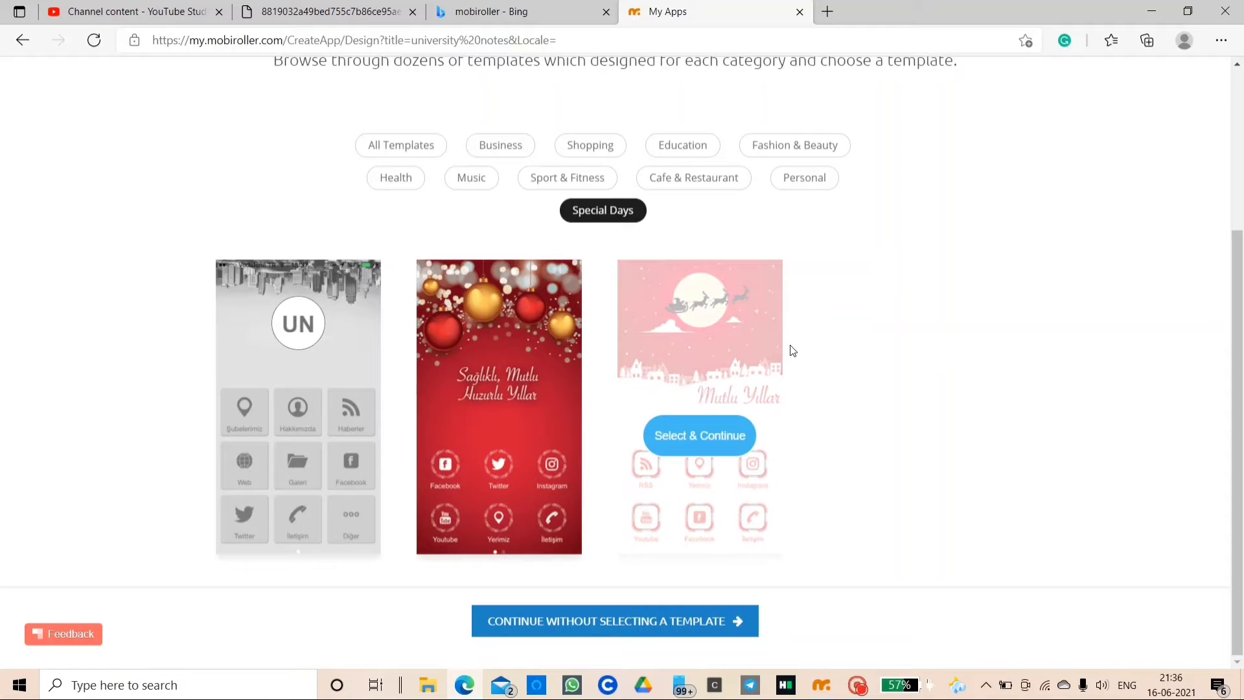
pyautogui.click(685, 157)
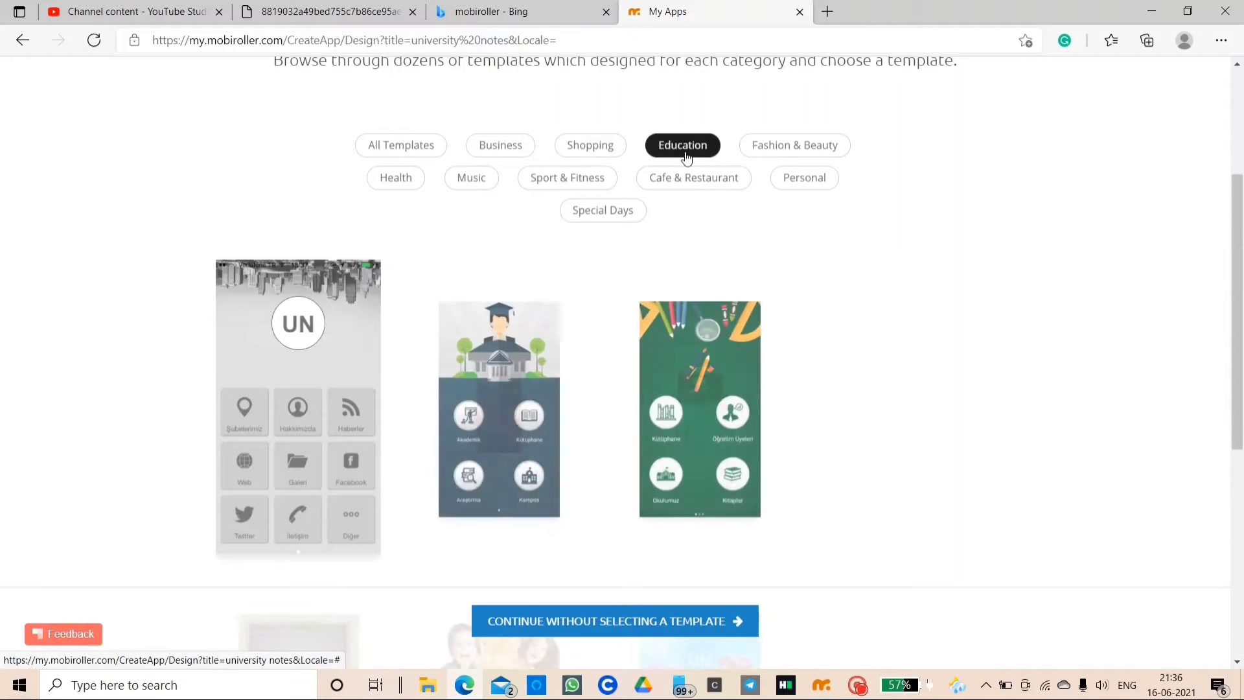
pyautogui.click(795, 179)
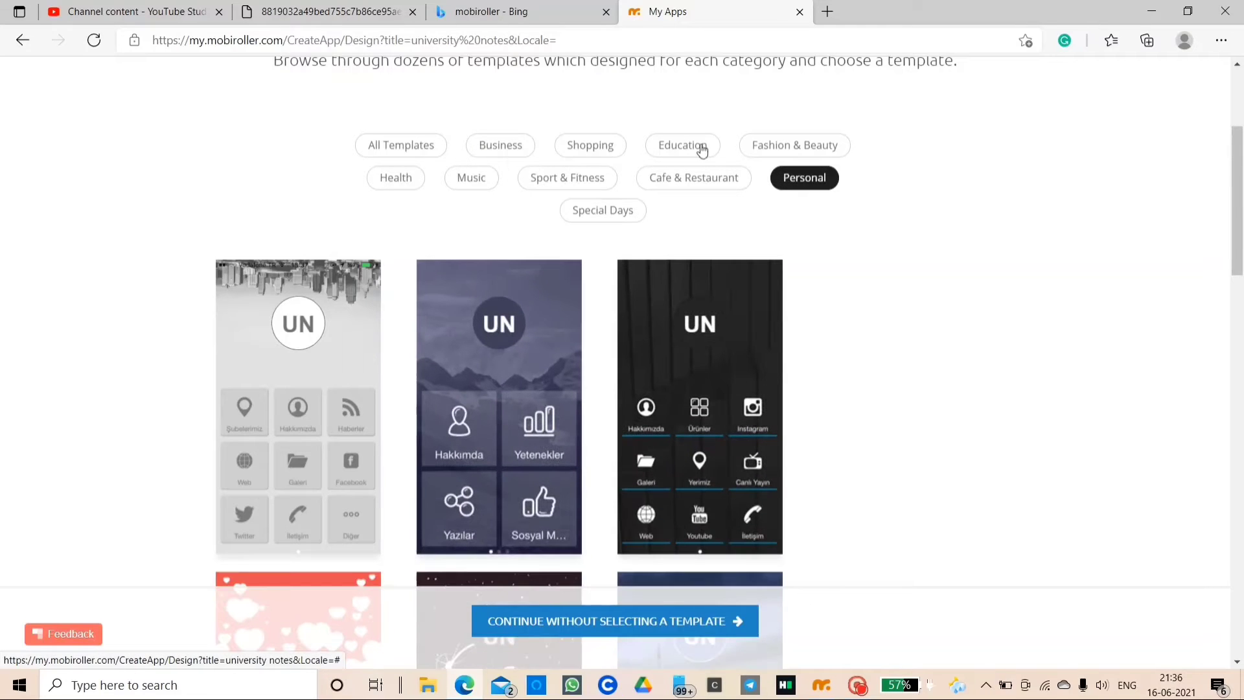
pyautogui.click(698, 149)
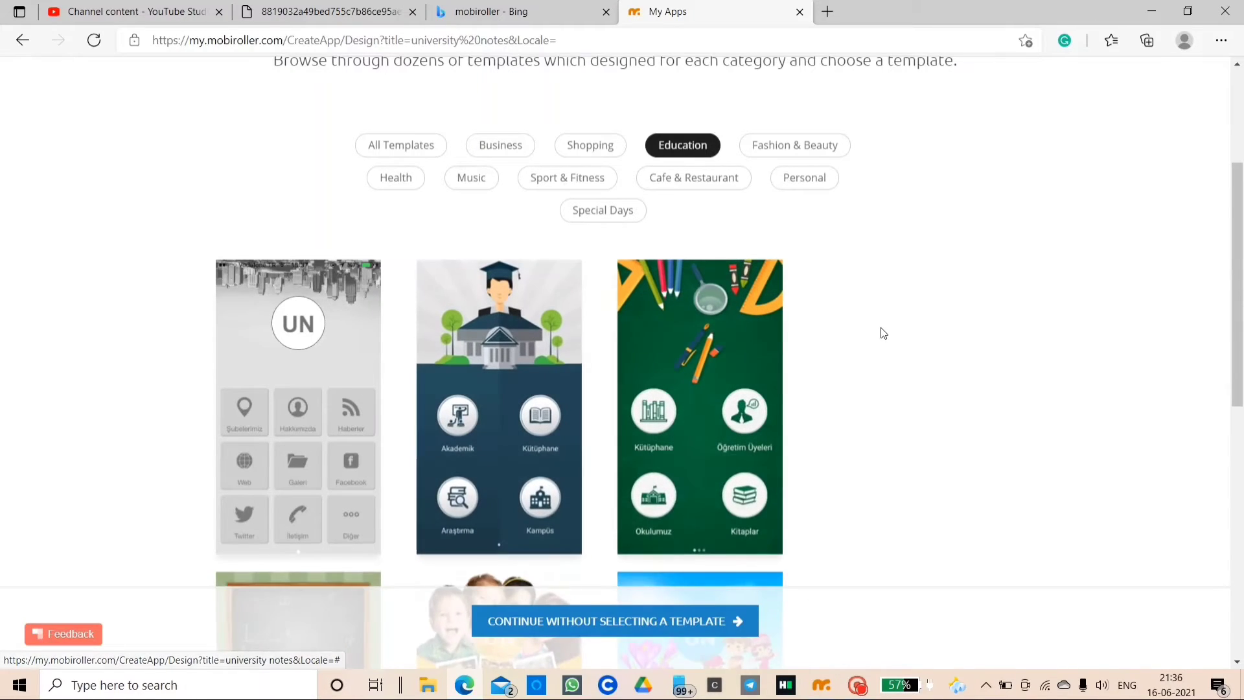
pyautogui.scroll(-2, 881, 333)
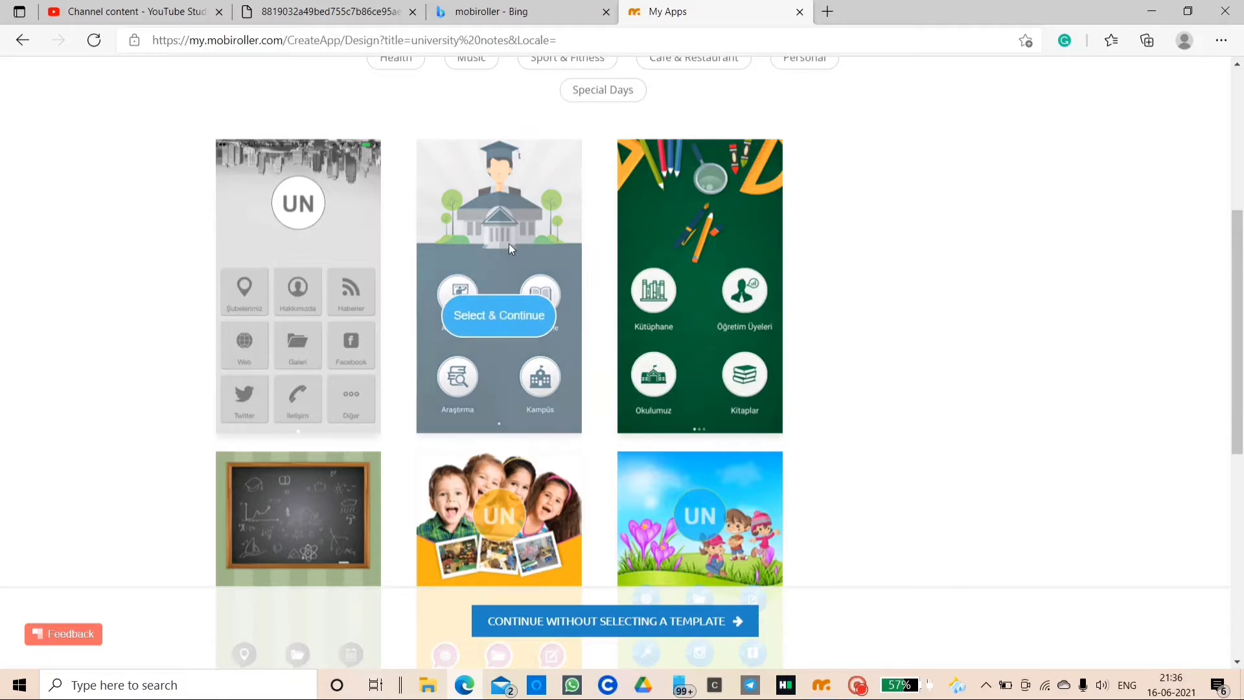
pyautogui.moveTo(722, 346)
pyautogui.scroll(-7, 743, 317)
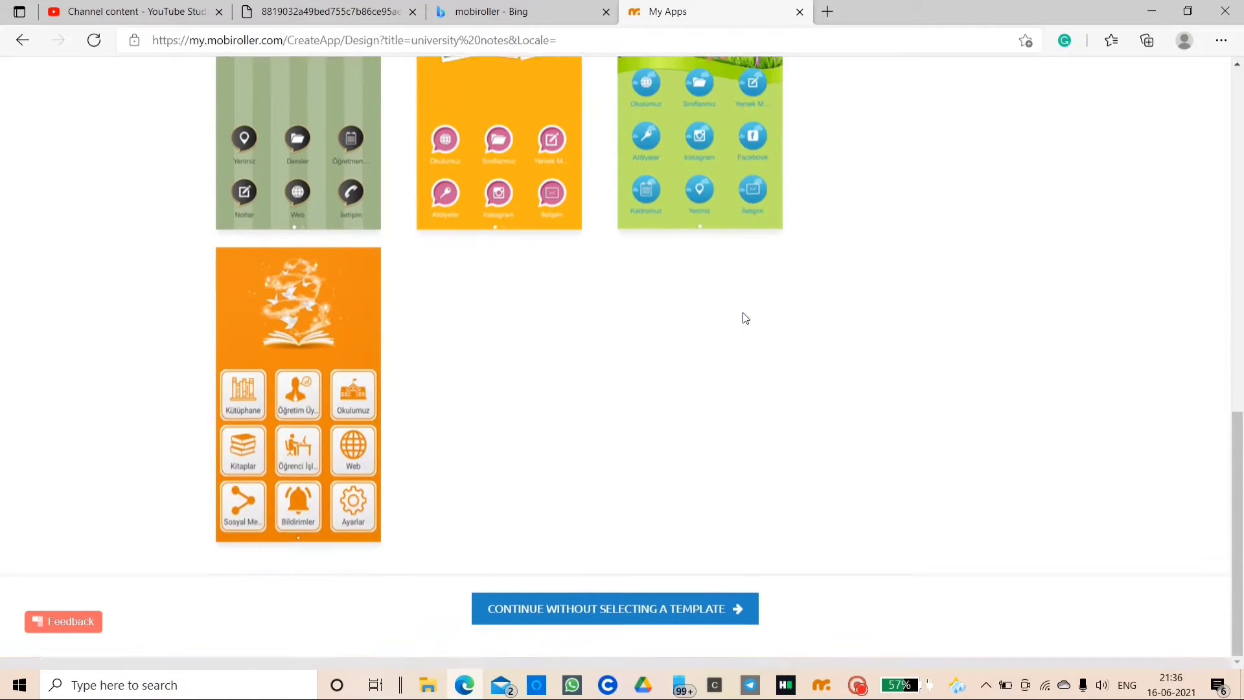
pyautogui.scroll(3, 743, 317)
pyautogui.scroll(3, 742, 312)
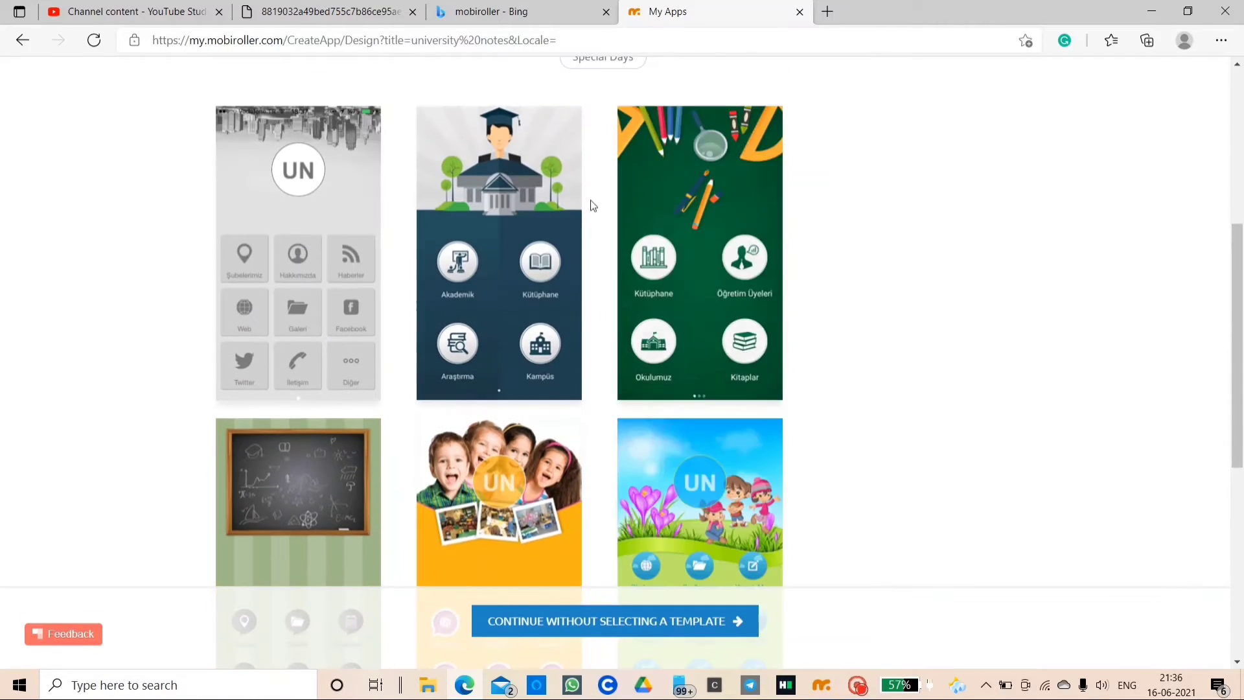
pyautogui.click(500, 295)
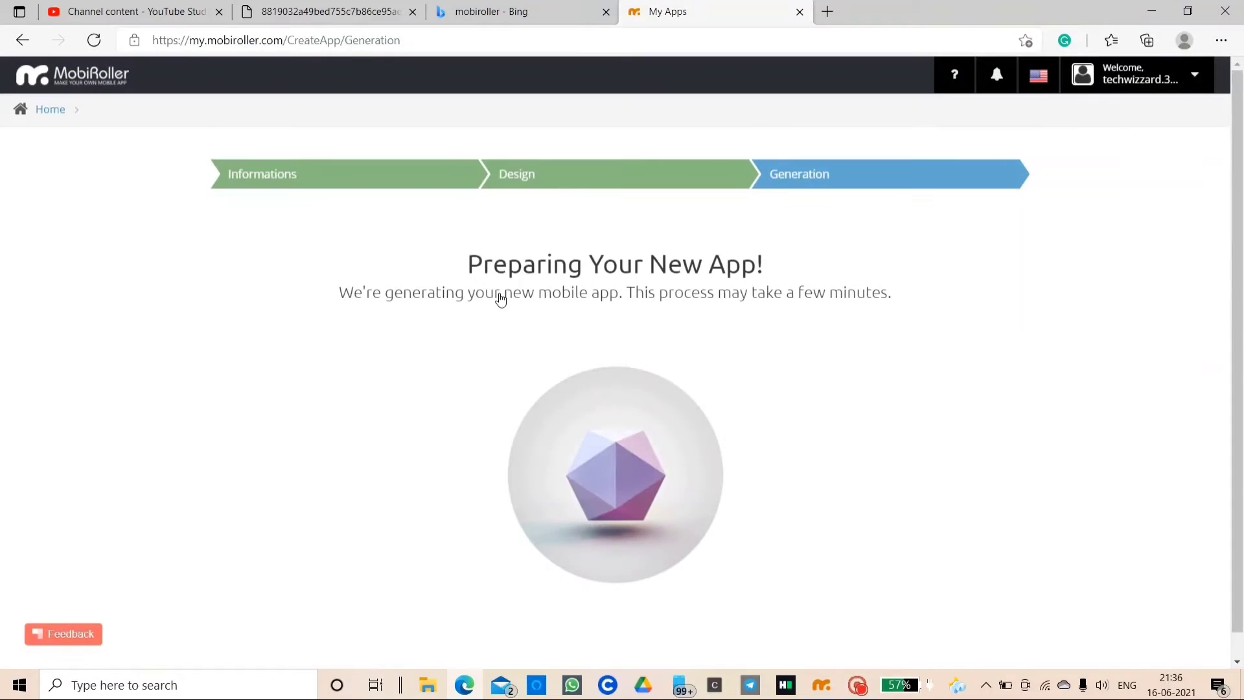
# Step: Go to the generated app's control panel and open its Add Content task
pyautogui.scroll(-1, 653, 421)
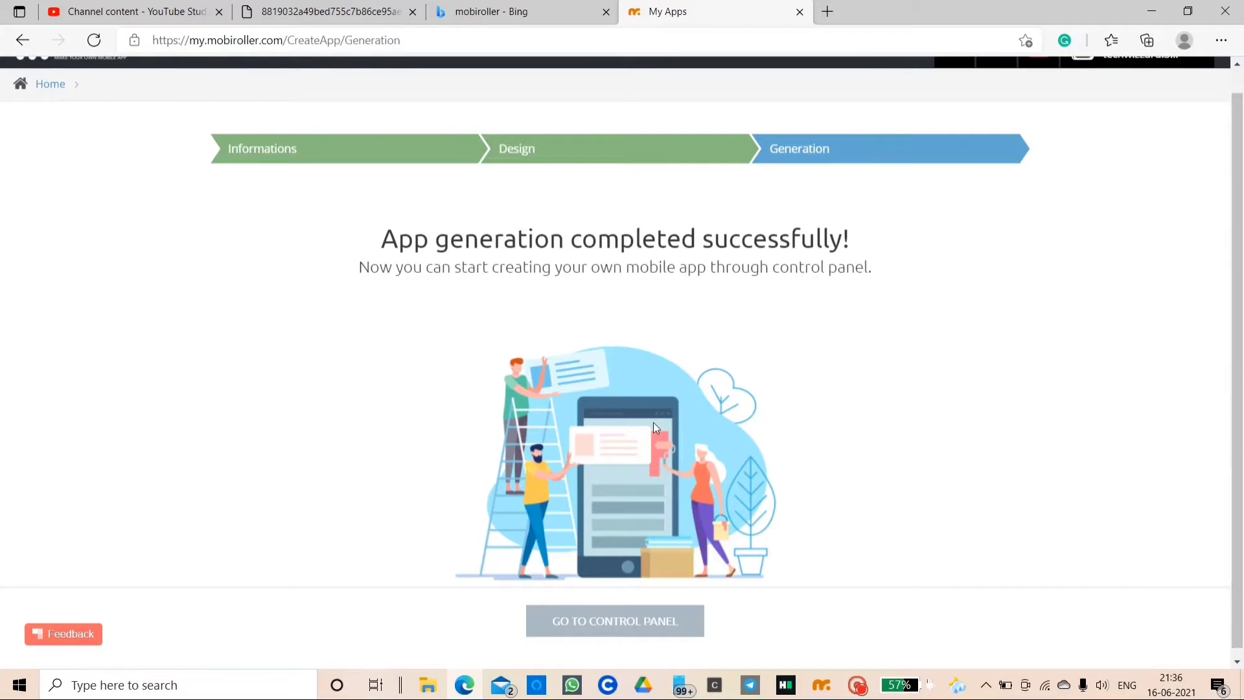
pyautogui.click(643, 631)
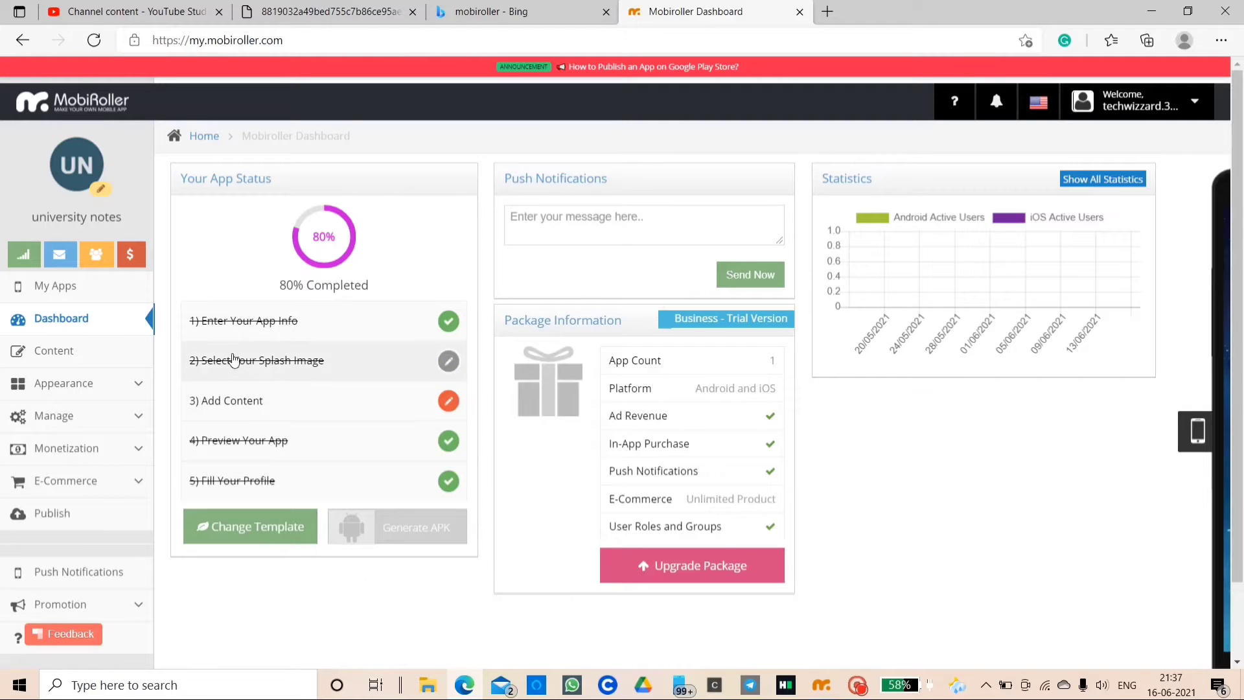
pyautogui.click(448, 407)
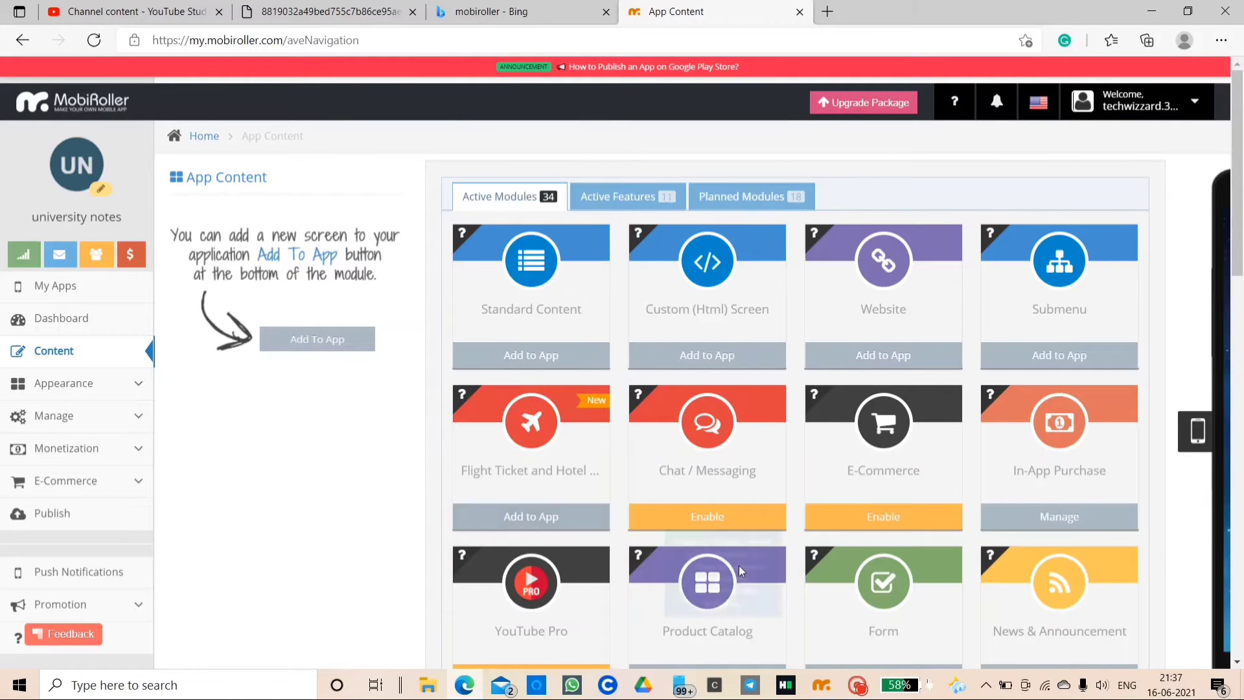
# Step: Examine all the active modules that can be added to the app
pyautogui.scroll(-3, 866, 483)
pyautogui.scroll(-9, 864, 477)
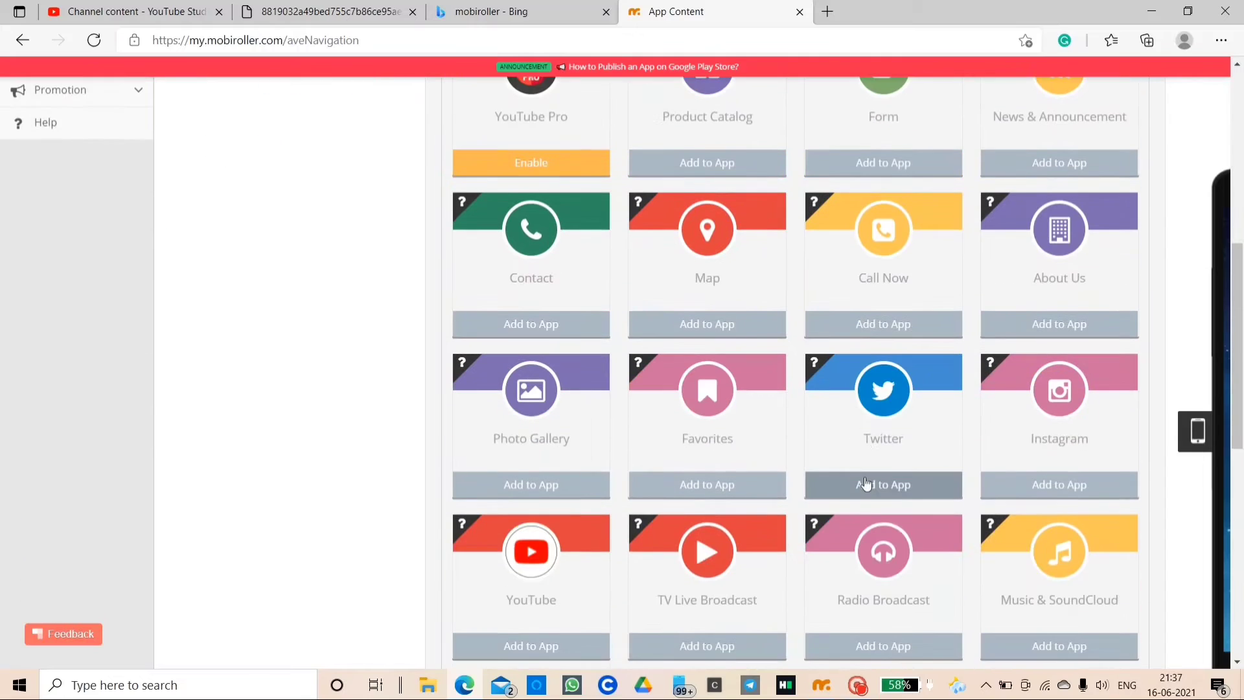
pyautogui.scroll(1, 864, 477)
pyautogui.scroll(-3, 864, 476)
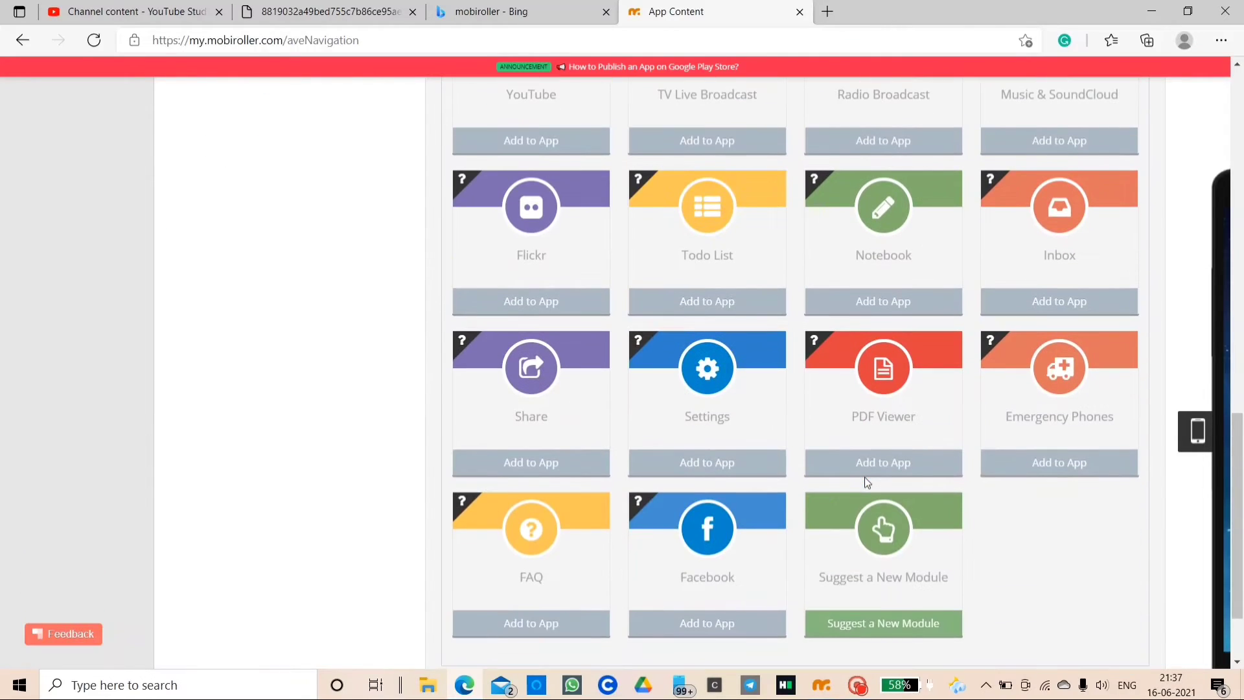
pyautogui.scroll(-2, 864, 477)
pyautogui.scroll(15, 864, 477)
pyautogui.scroll(-1, 864, 477)
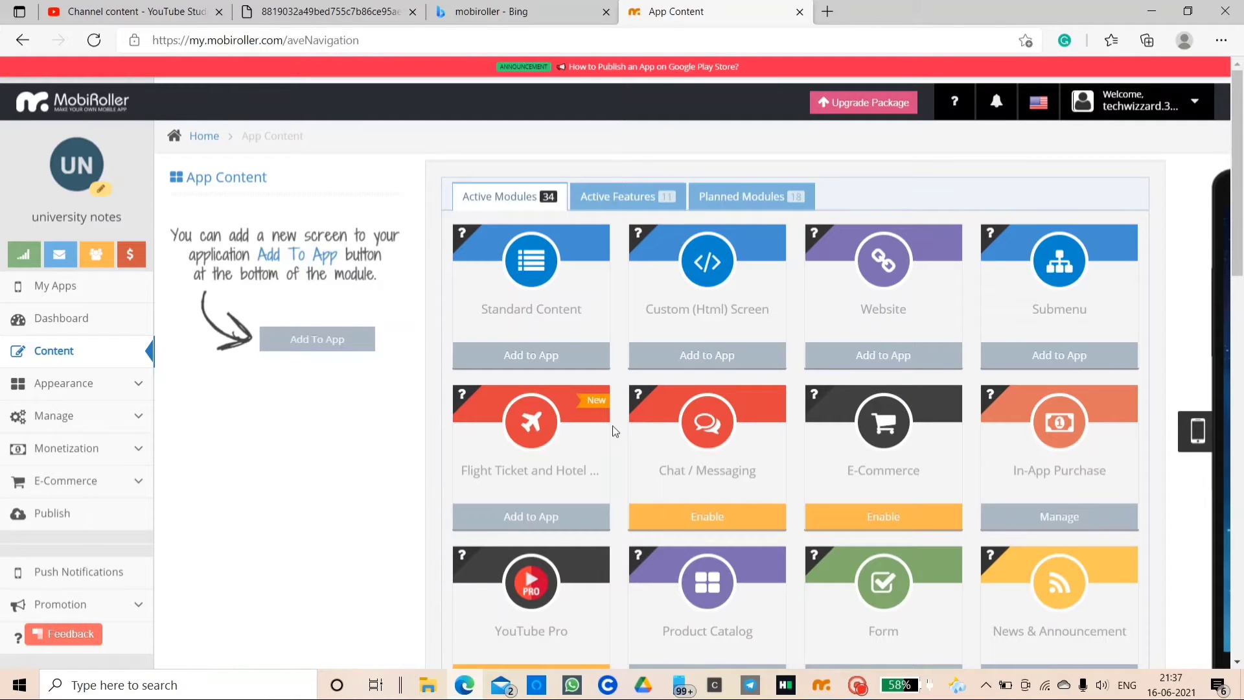
# Step: Review the active features available for the app
pyautogui.click(639, 194)
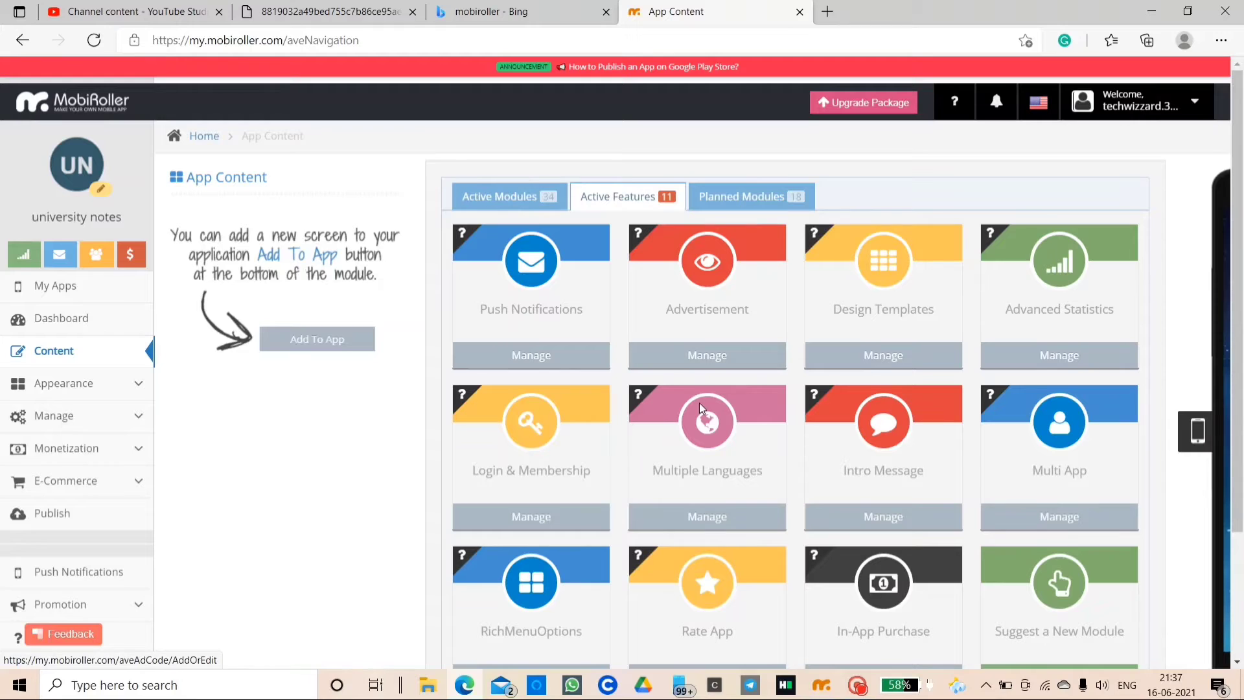
pyautogui.scroll(-2, 698, 402)
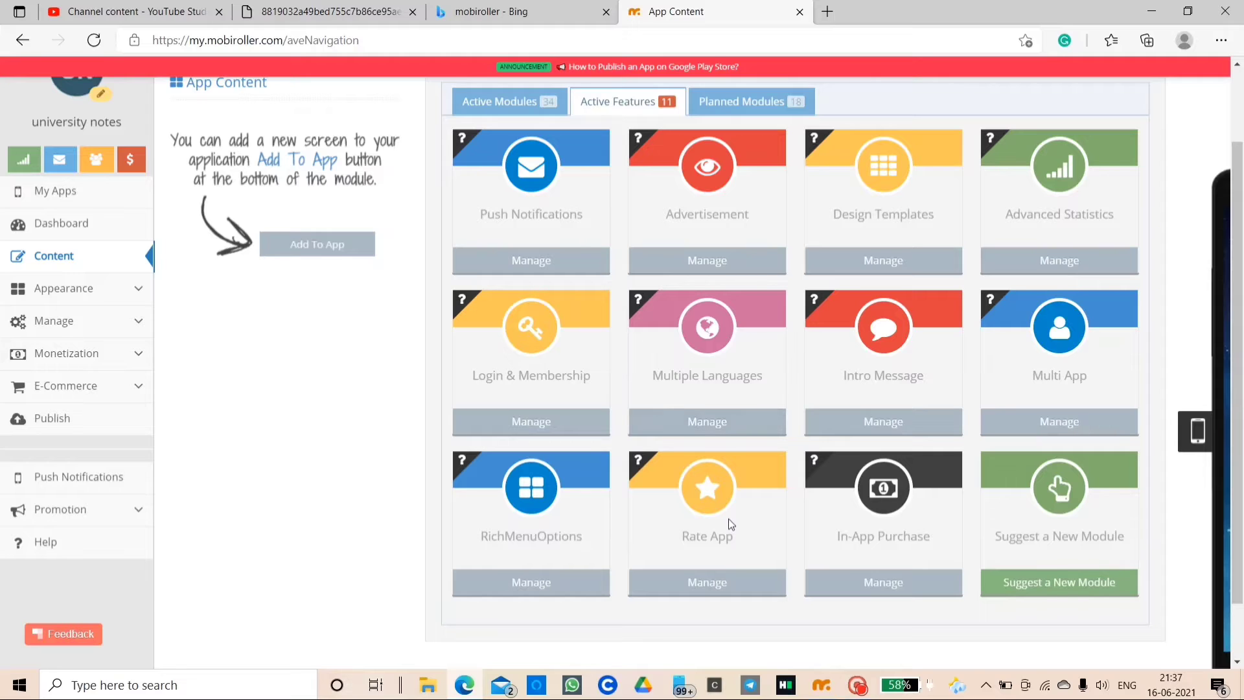
pyautogui.scroll(2, 728, 519)
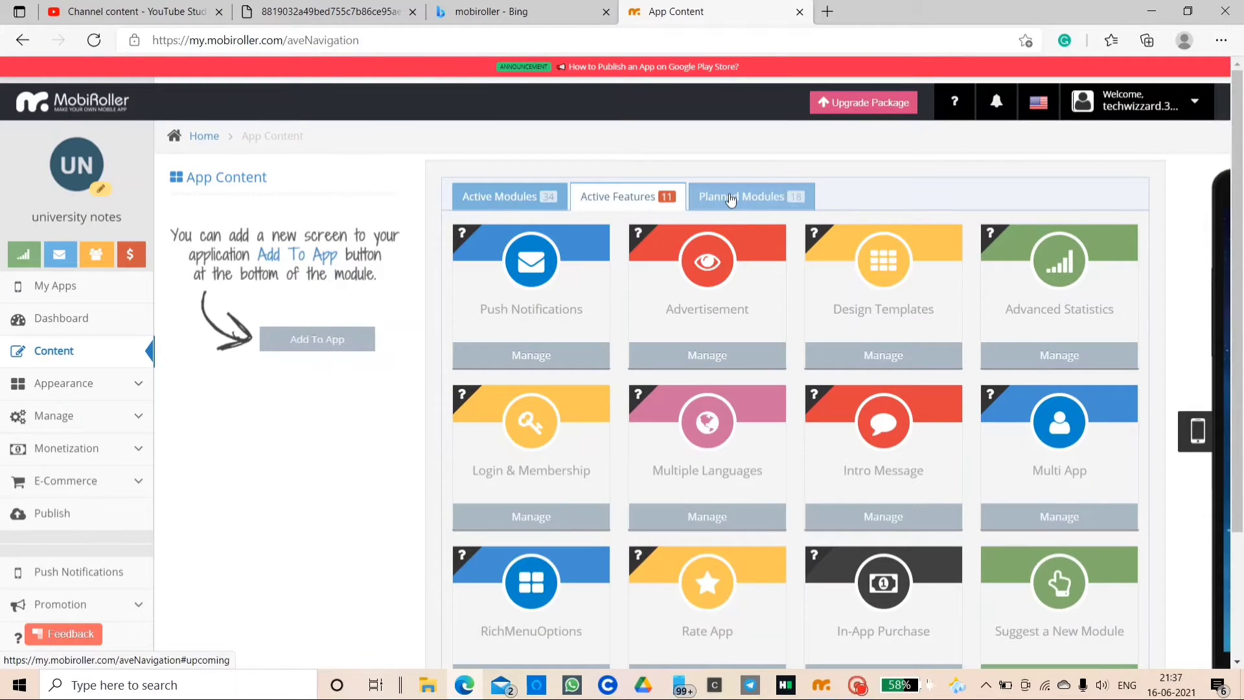
# Step: Look through the planned modules offered for following
pyautogui.click(731, 199)
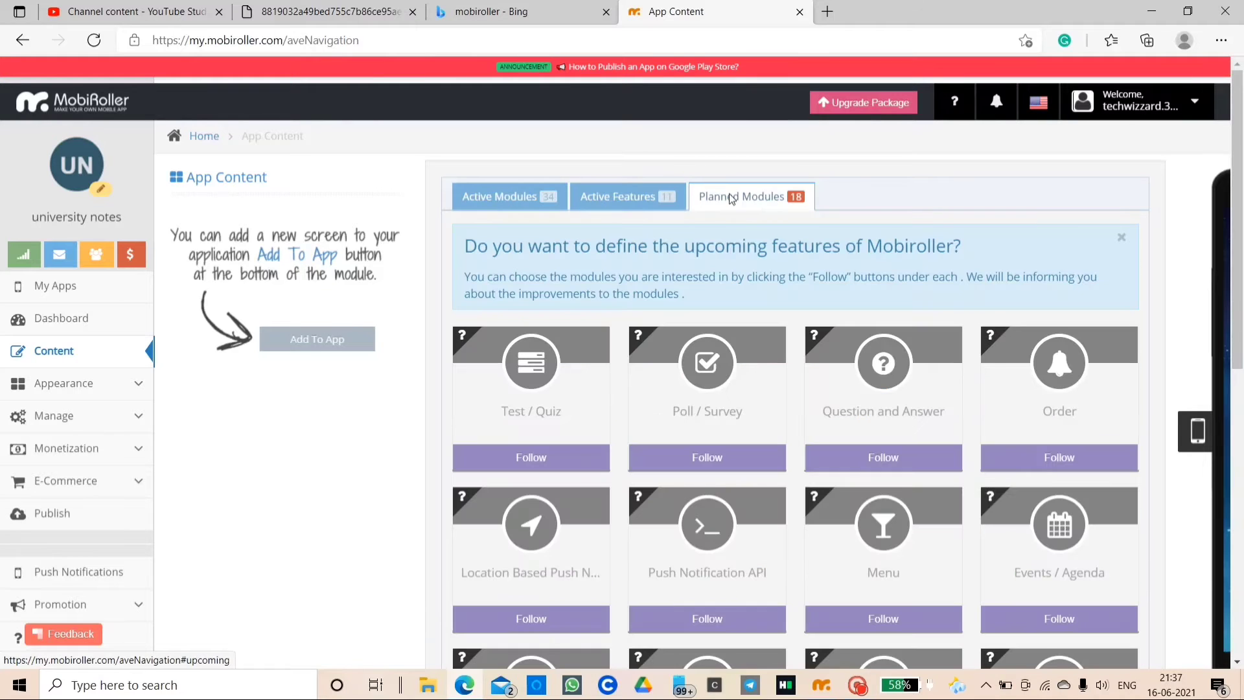
pyautogui.scroll(-1, 760, 418)
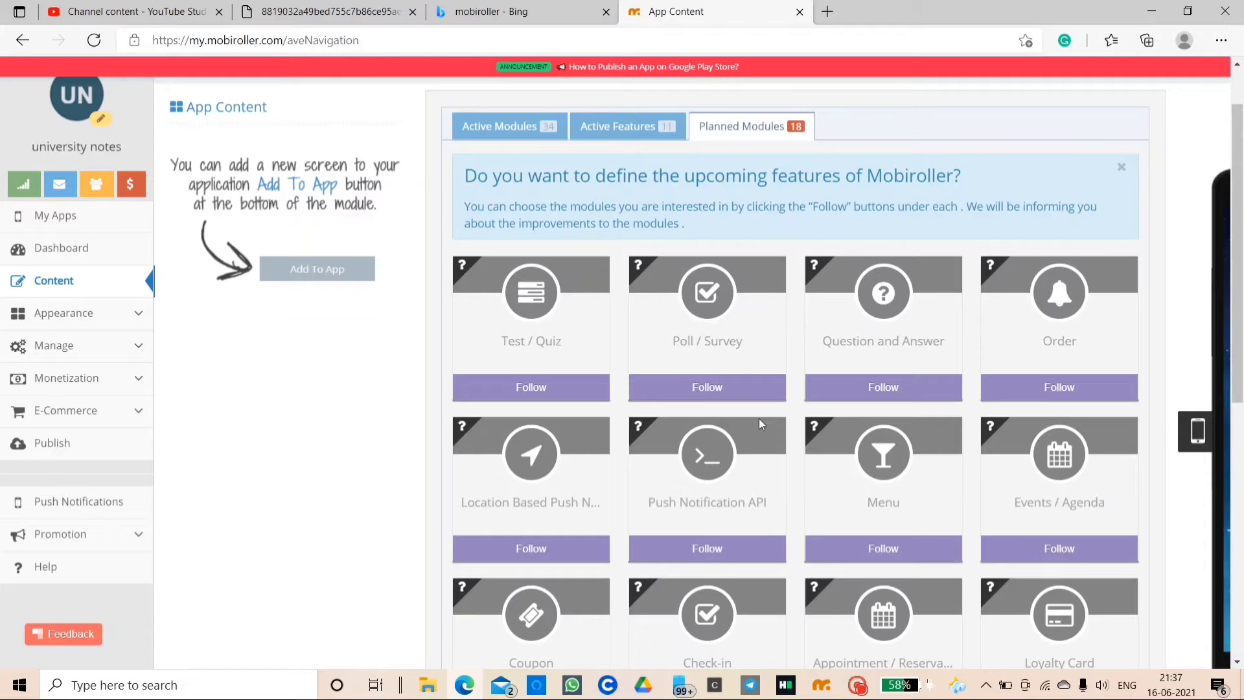
pyautogui.scroll(-2, 759, 417)
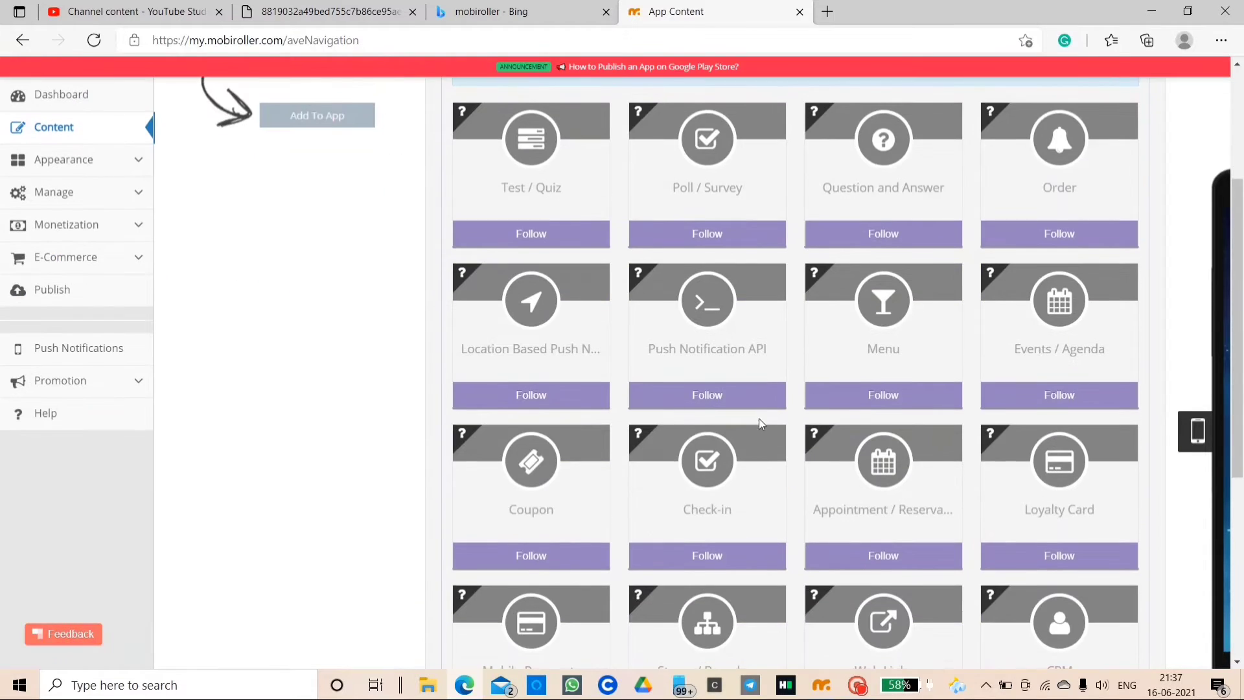
pyautogui.scroll(-4, 759, 418)
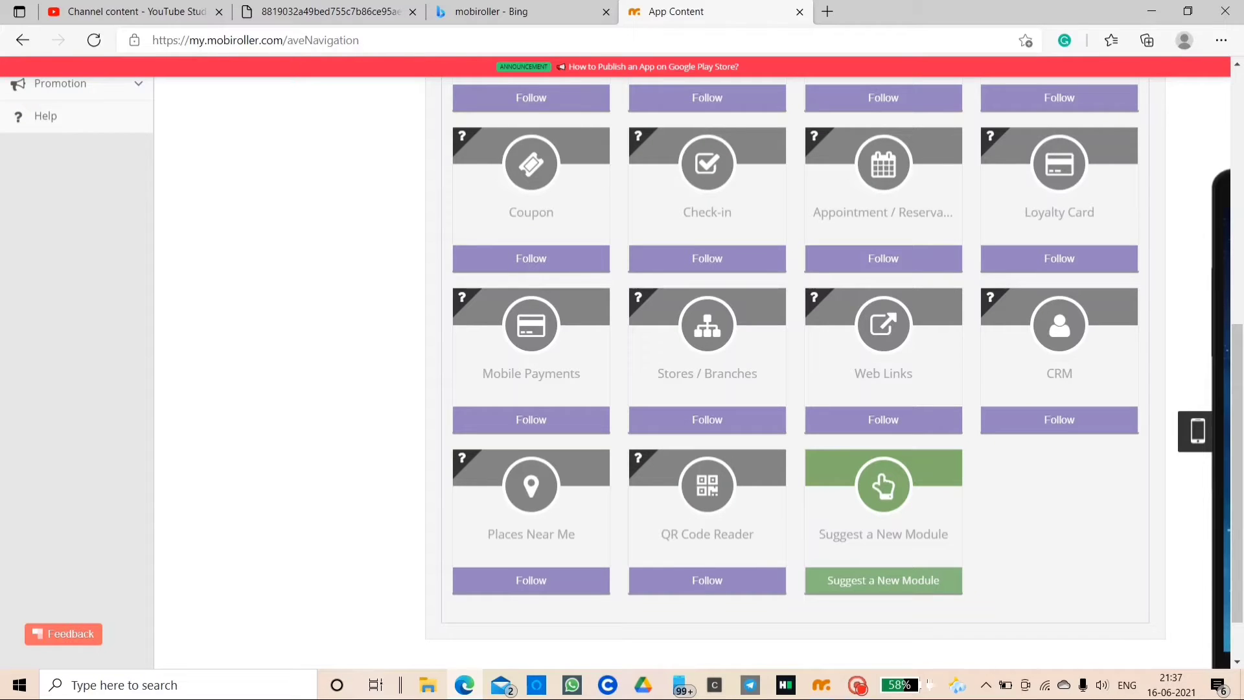
pyautogui.scroll(2, 861, 535)
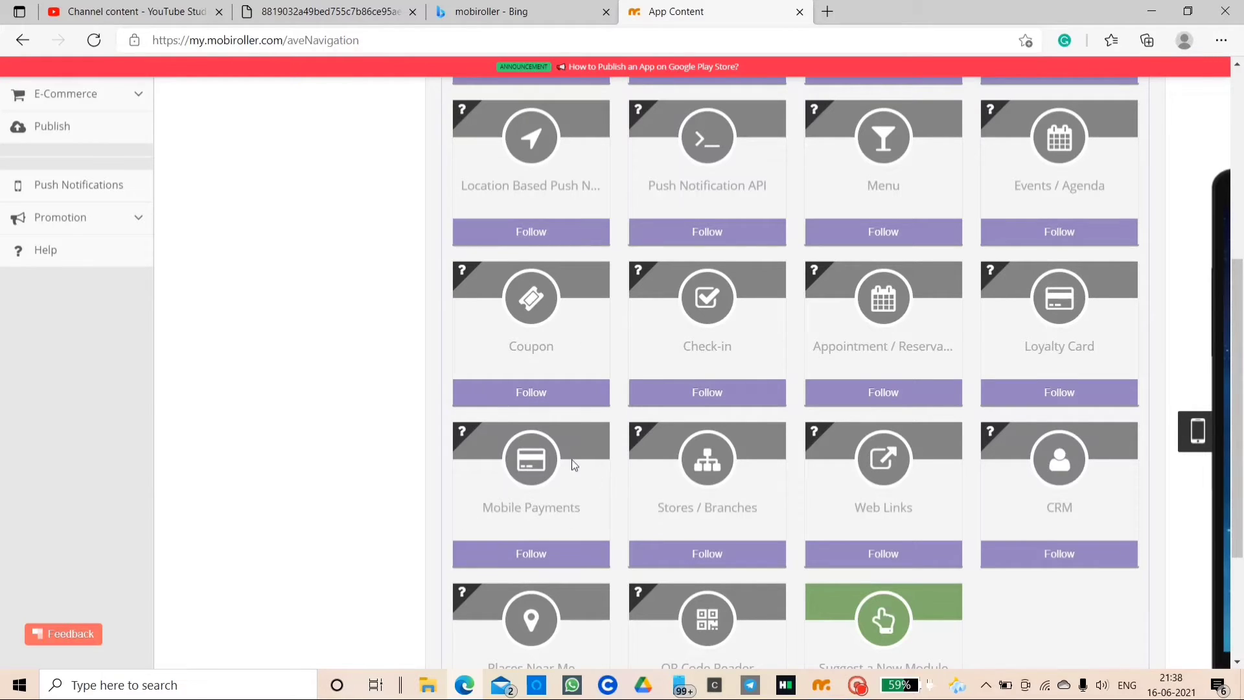
pyautogui.scroll(6, 713, 303)
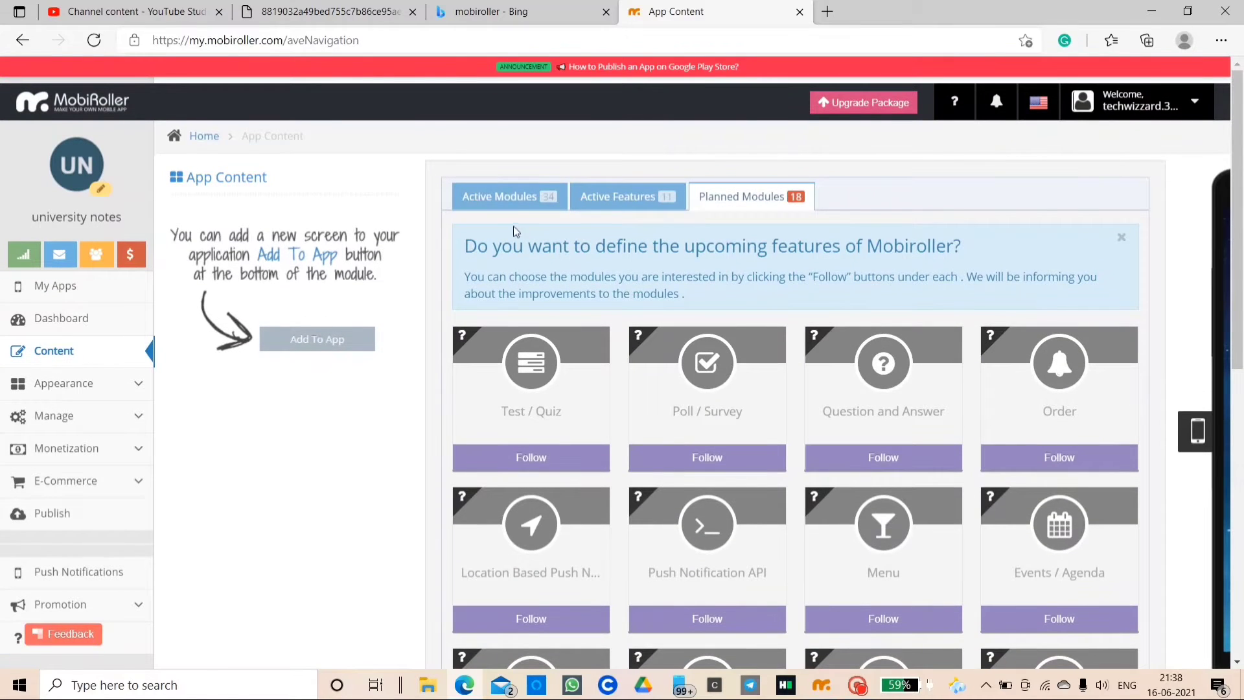
# Step: Add a Standard Content module to the app and title it "FIRST YEAR ENGG"
pyautogui.click(515, 205)
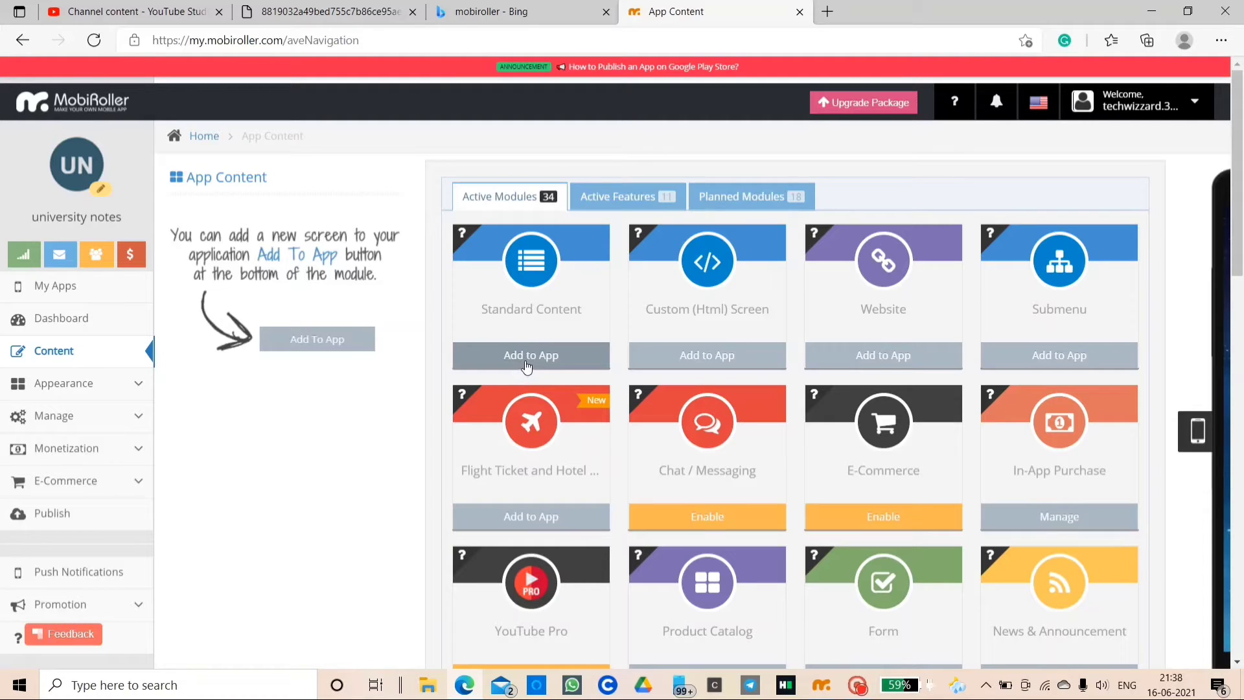
pyautogui.click(550, 355)
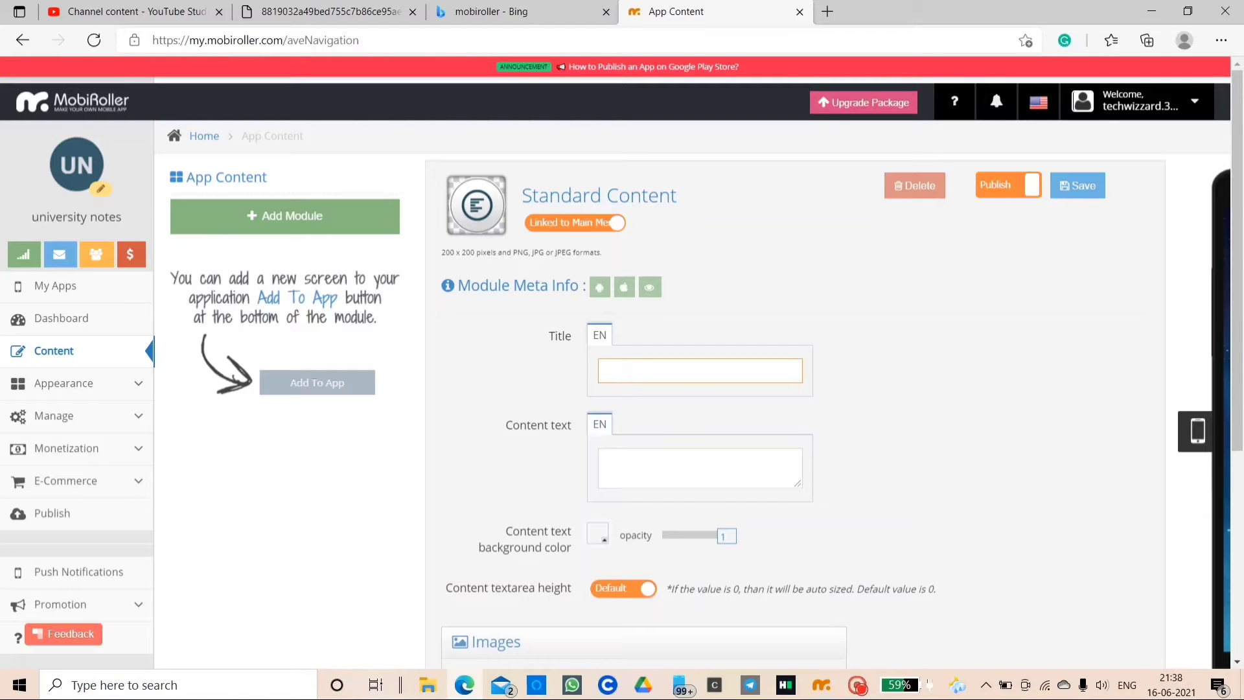
pyautogui.press('capslock')
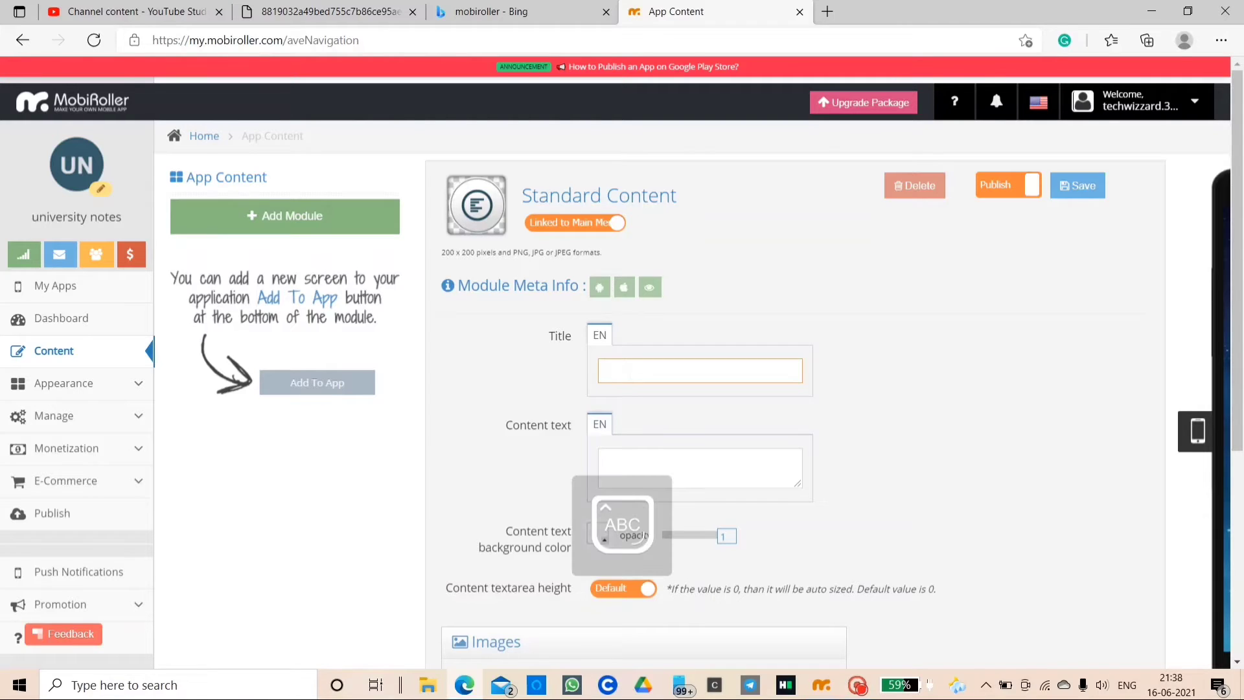
pyautogui.write('FI')
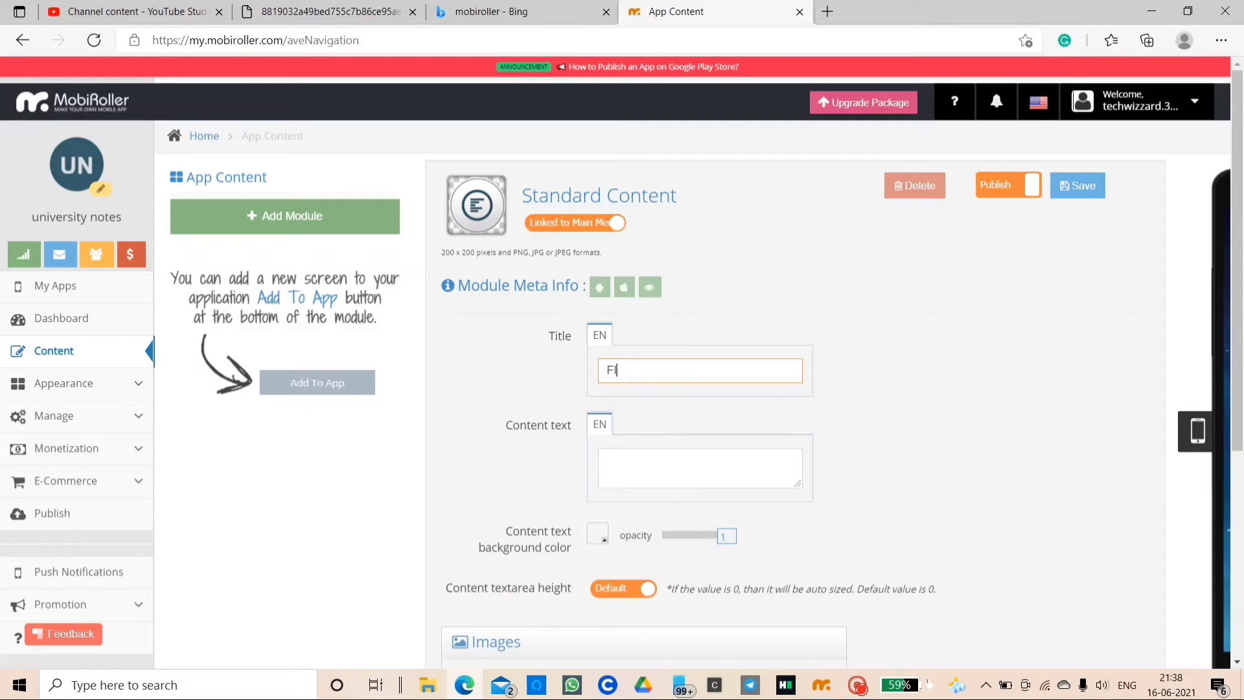
pyautogui.write('RST YEAR ENGG')
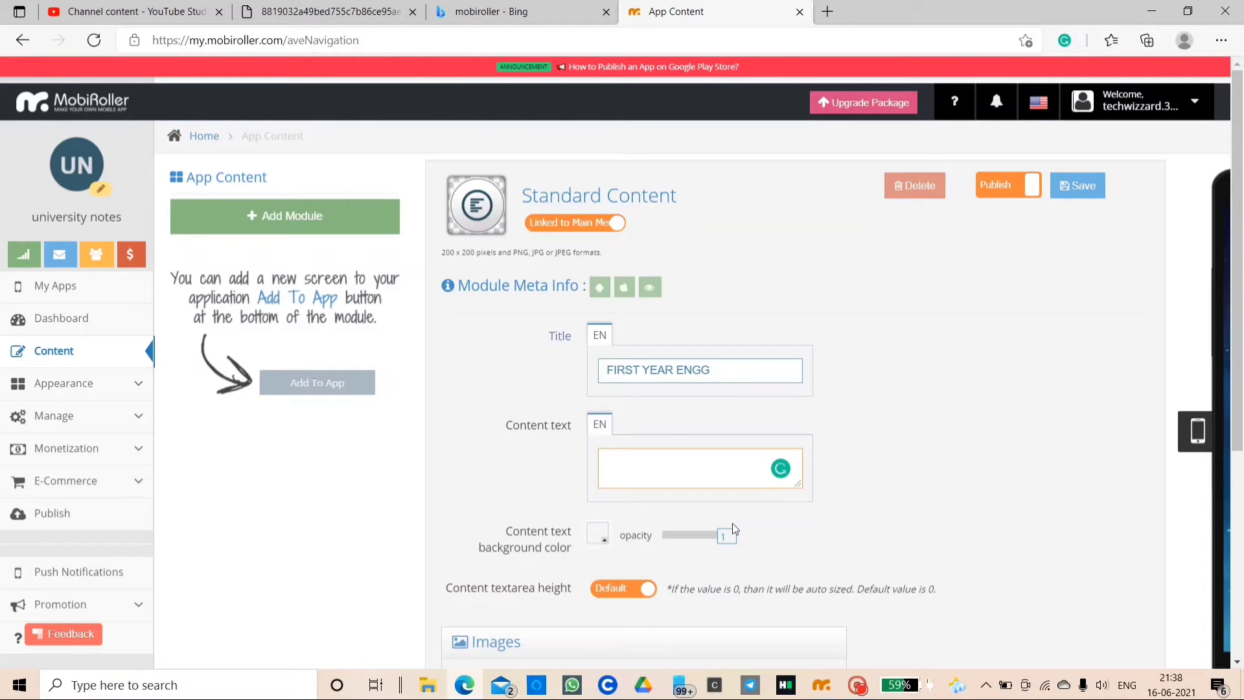
# Step: Enter the module's content text "THIS FILE CONTAINS THE NOTES AND QUESTIONBANK FOR THE FIRST YEAR"
pyautogui.write('THIS FILE CONTAINS THE NO')
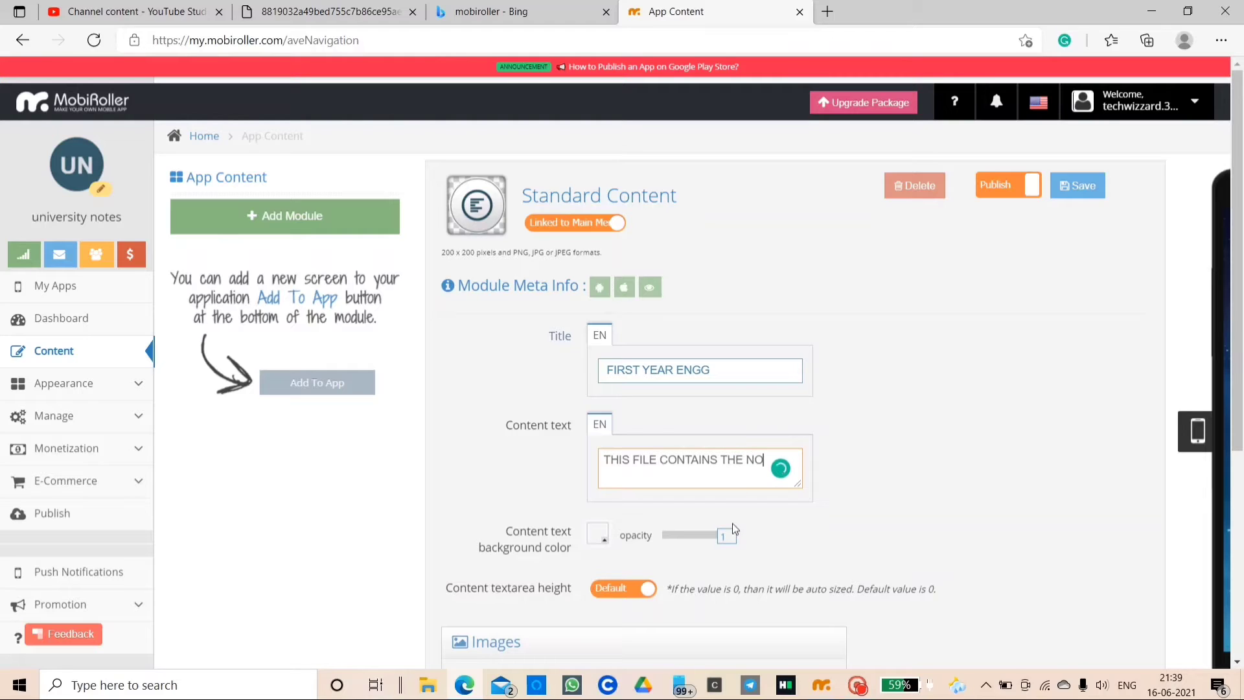
pyautogui.write('TES AND Q')
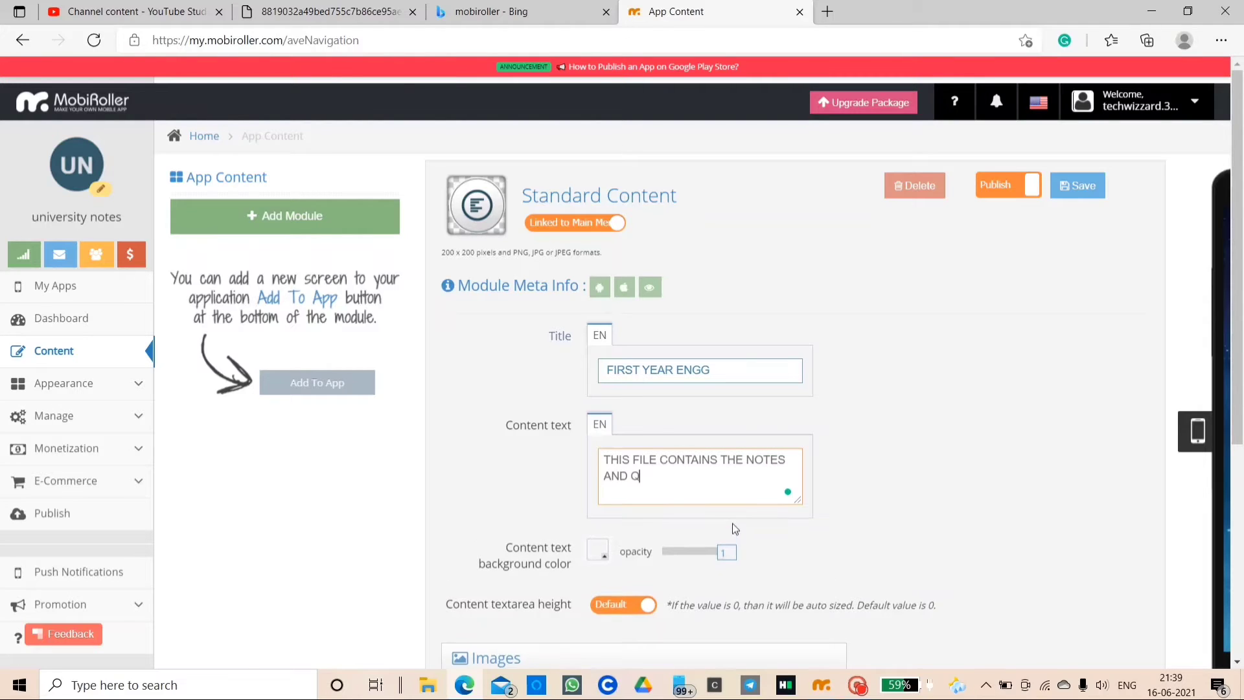
pyautogui.write('UESTIONBANK FOR THE')
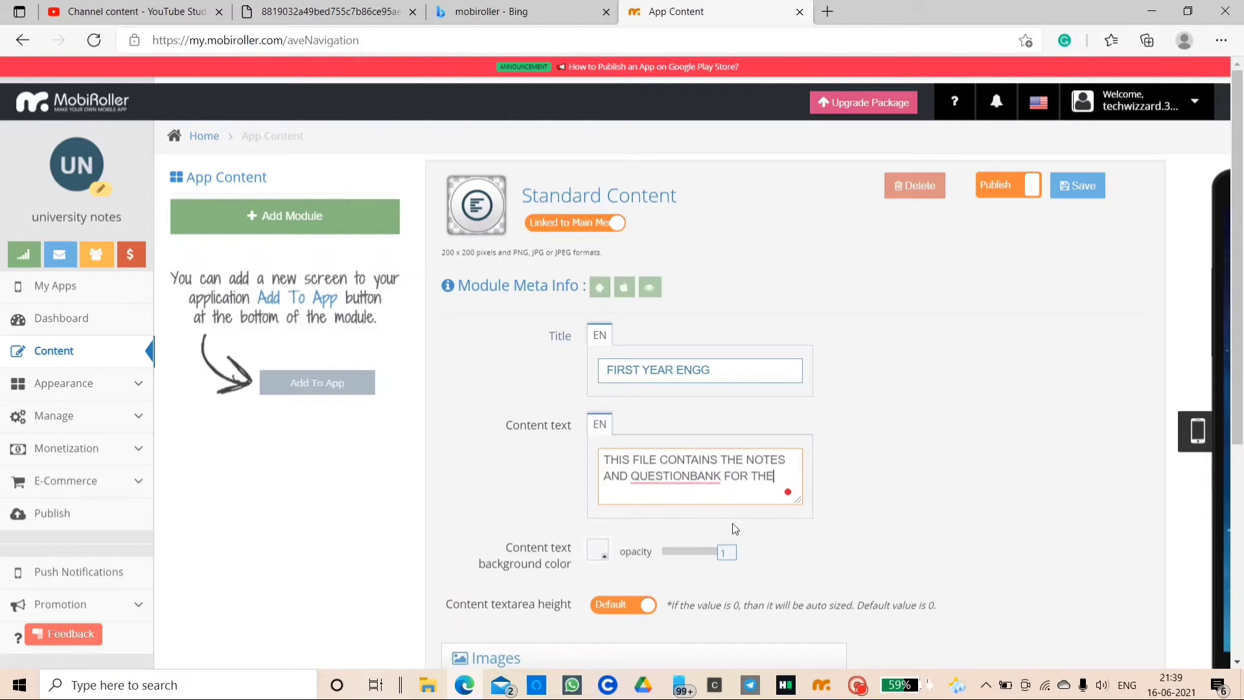
pyautogui.write(' FIRST YEAR')
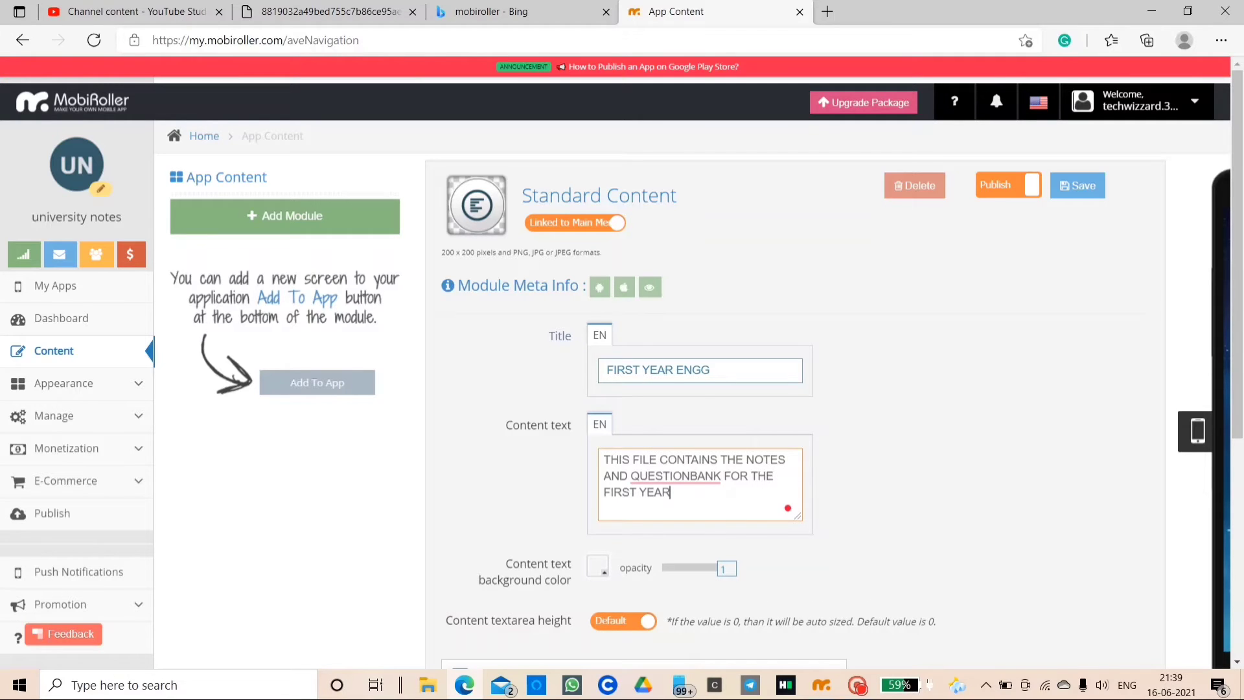
# Step: Correct "QUESTIONBANK" to "QUESTION BANK" using the spelling suggestion and end the content text with a single period
pyautogui.click(676, 476)
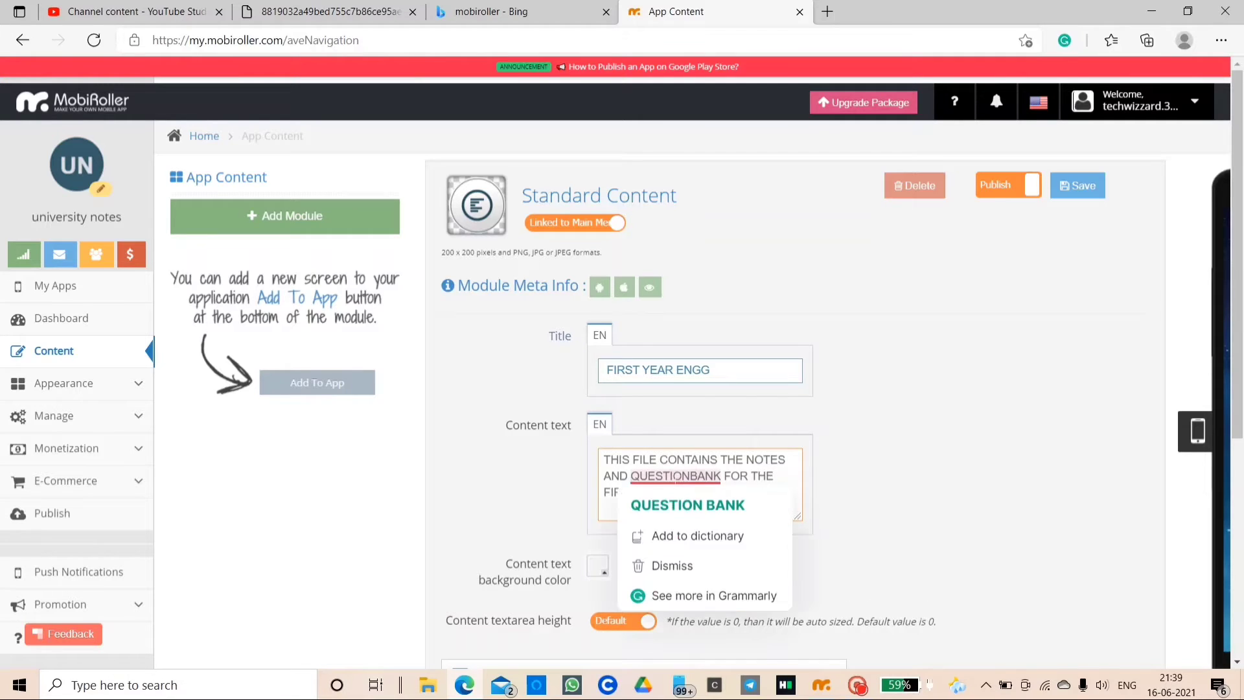
pyautogui.click(687, 505)
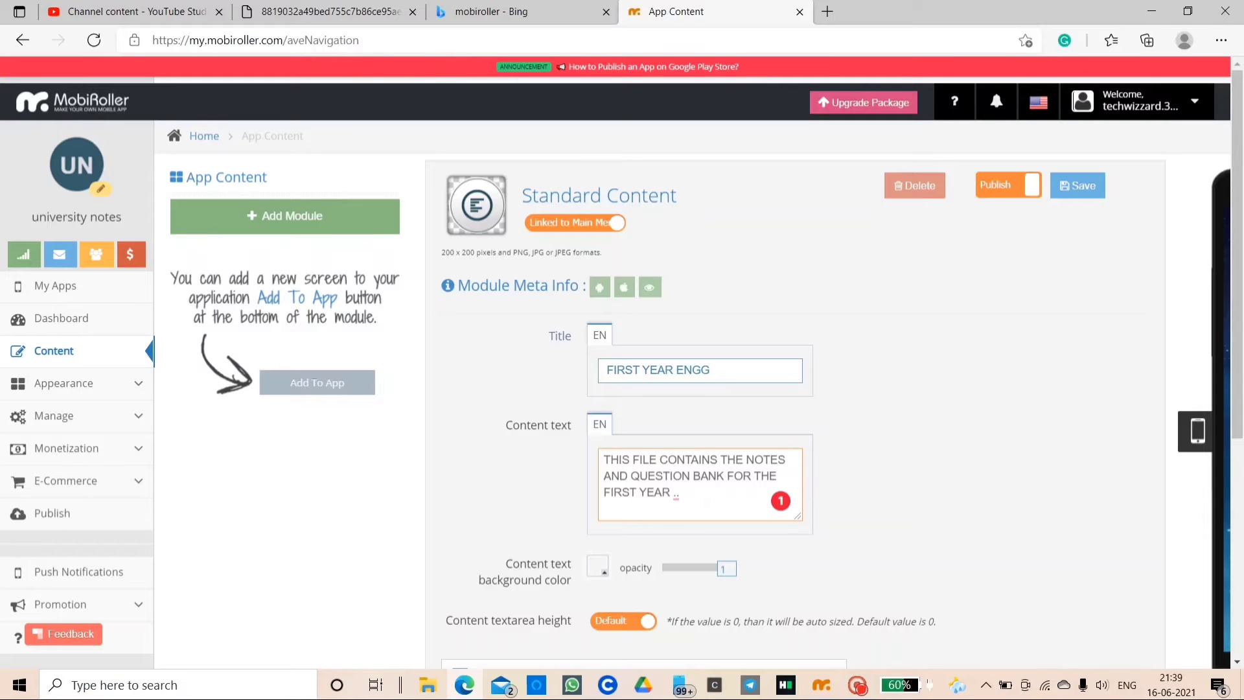
pyautogui.press('BackSpace')
pyautogui.scroll(-2, 809, 591)
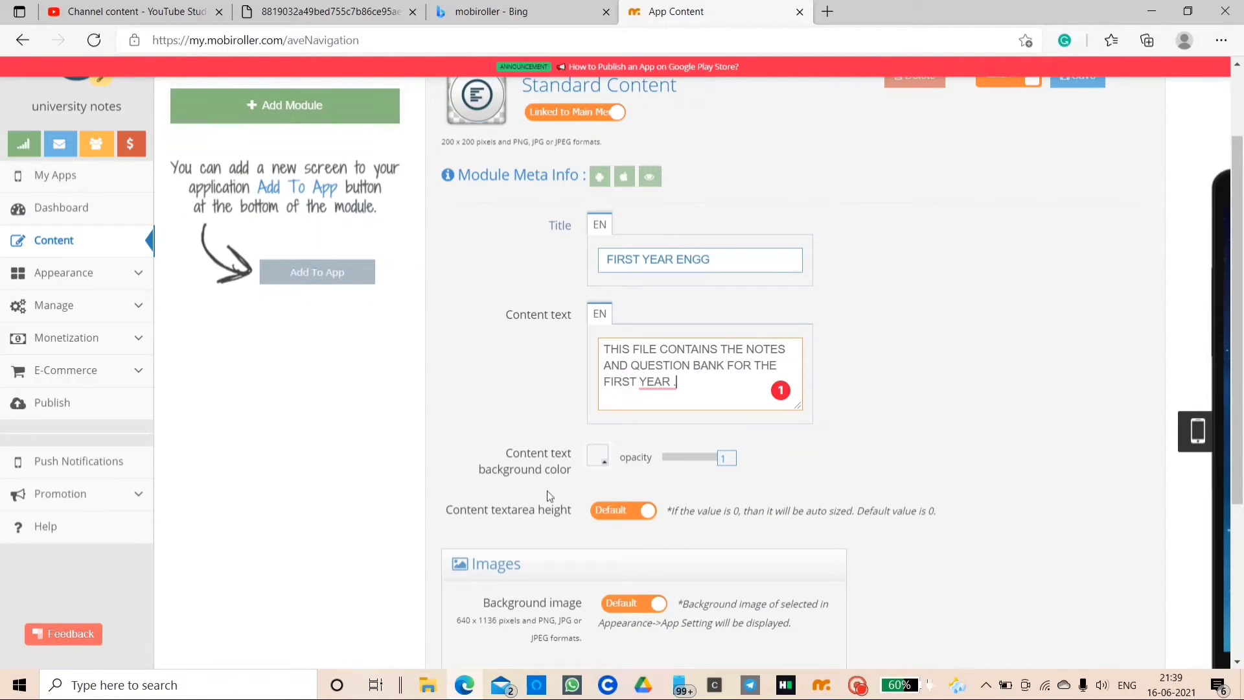
# Step: Set the content text background color of the FIRST YEAR ENGG module to near-black
pyautogui.click(604, 459)
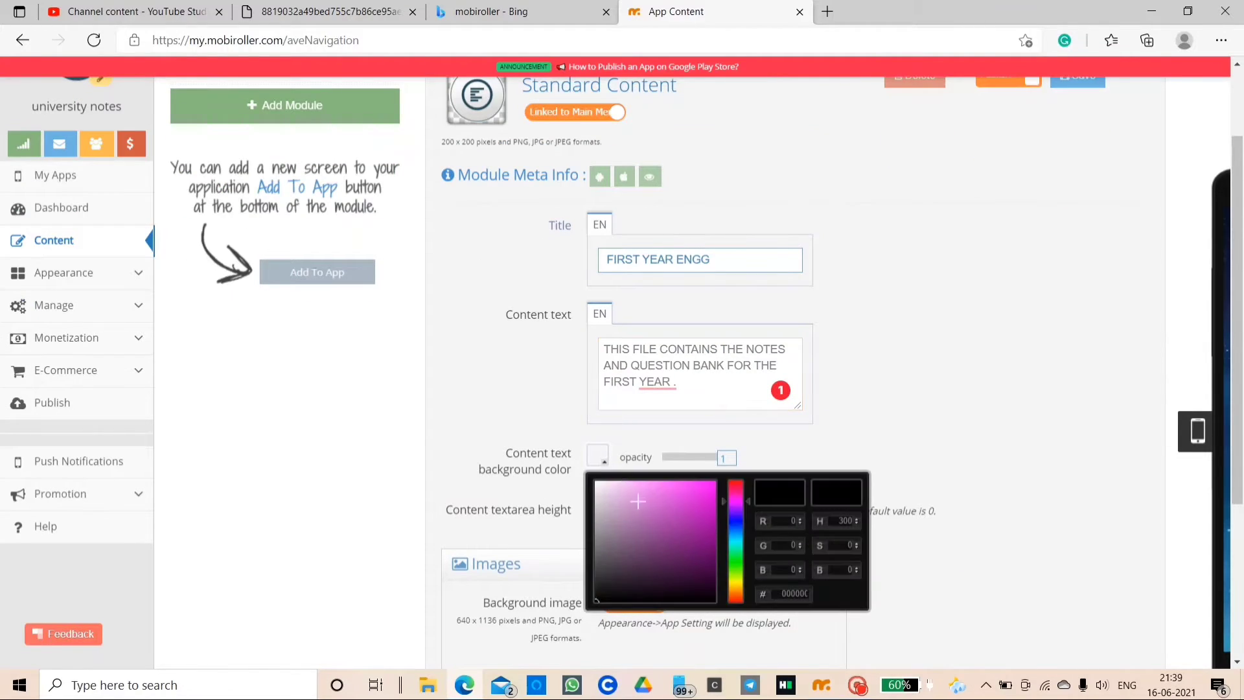
pyautogui.moveTo(688, 585); pyautogui.dragTo(717, 573)
pyautogui.click(883, 402)
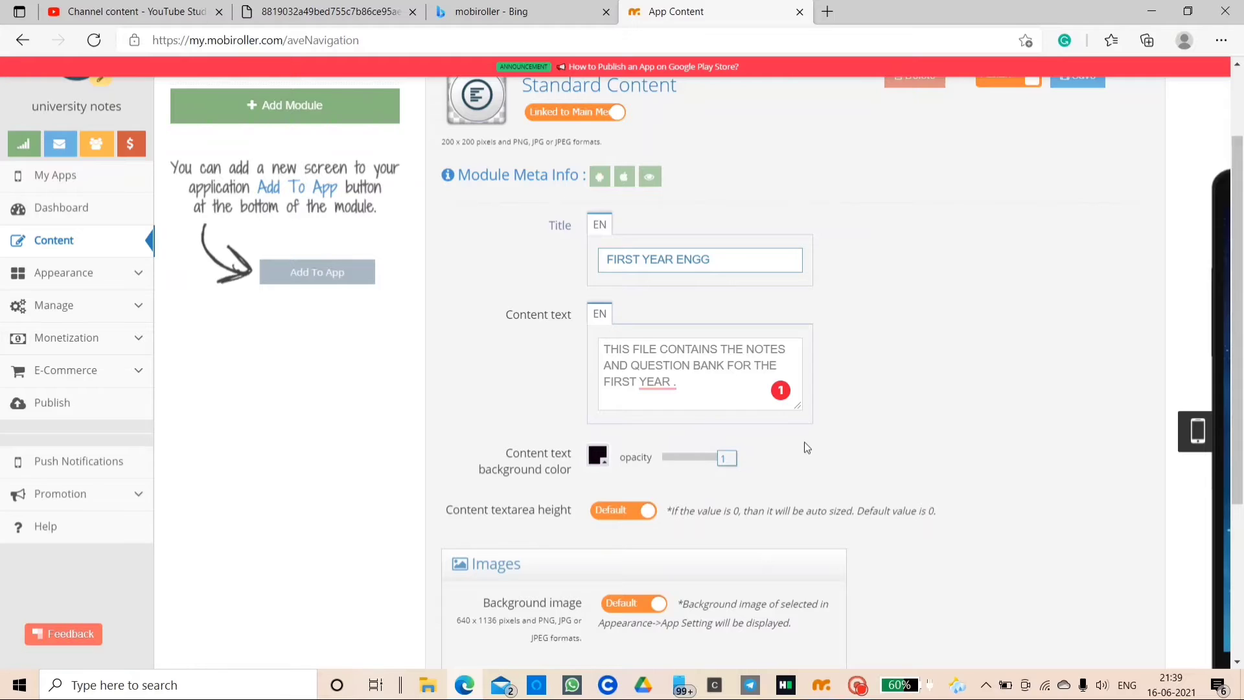
# Step: Check the FIRST YEAR ENGG module in the phone preview, then close the preview
pyautogui.scroll(-3, 805, 446)
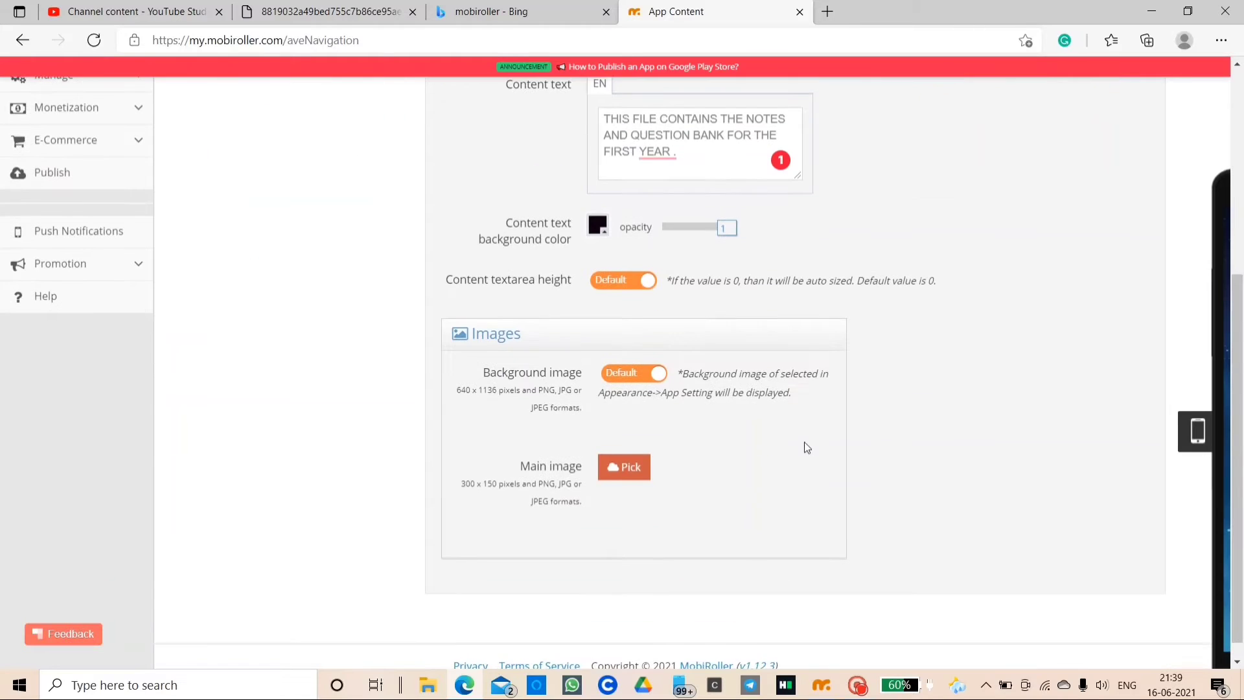
pyautogui.click(641, 468)
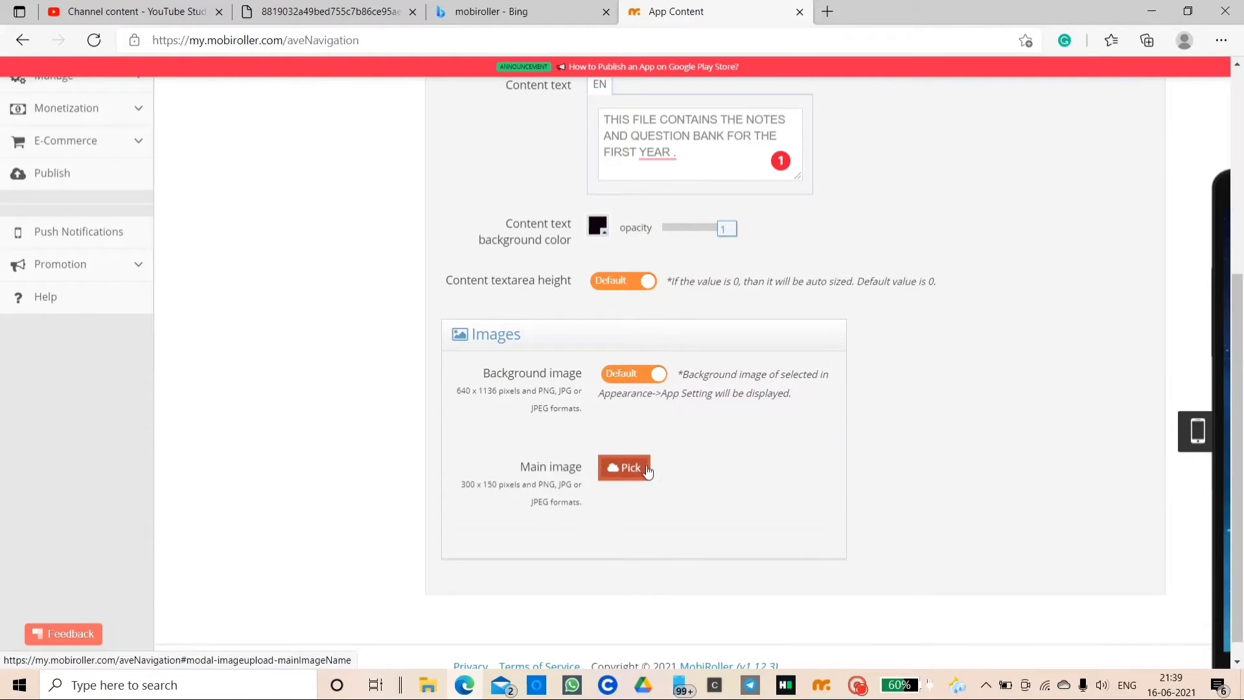
pyautogui.click(1199, 428)
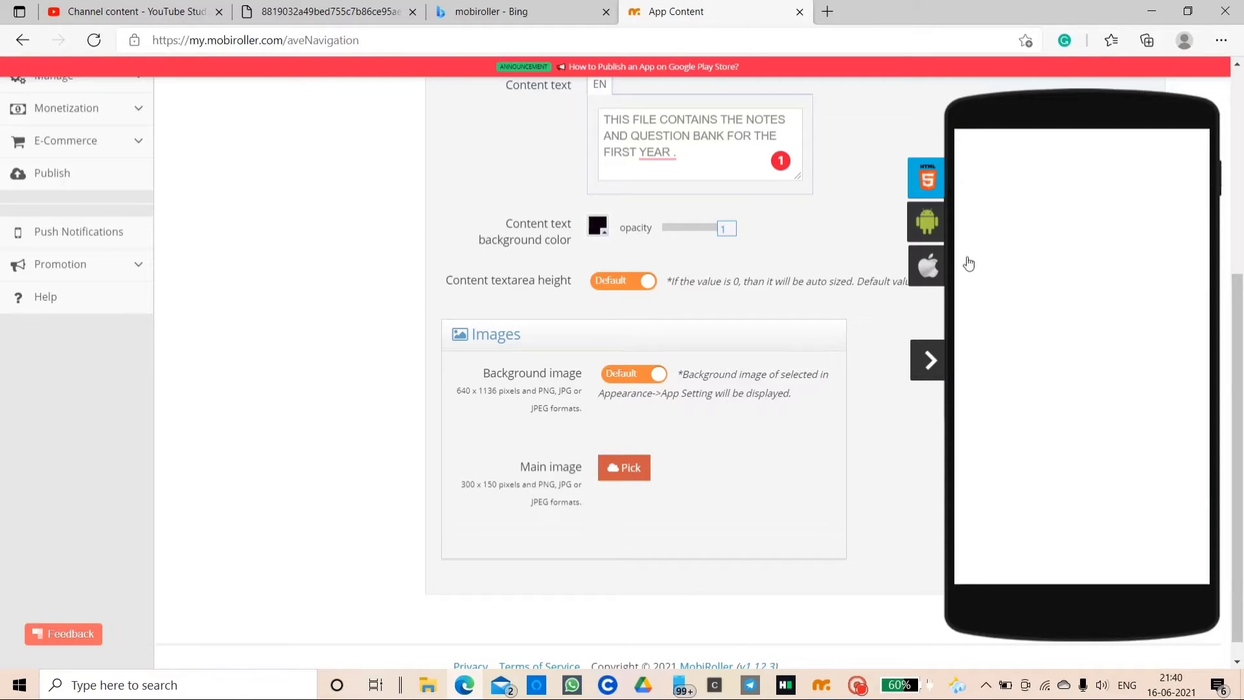
pyautogui.click(930, 361)
pyautogui.scroll(5, 814, 223)
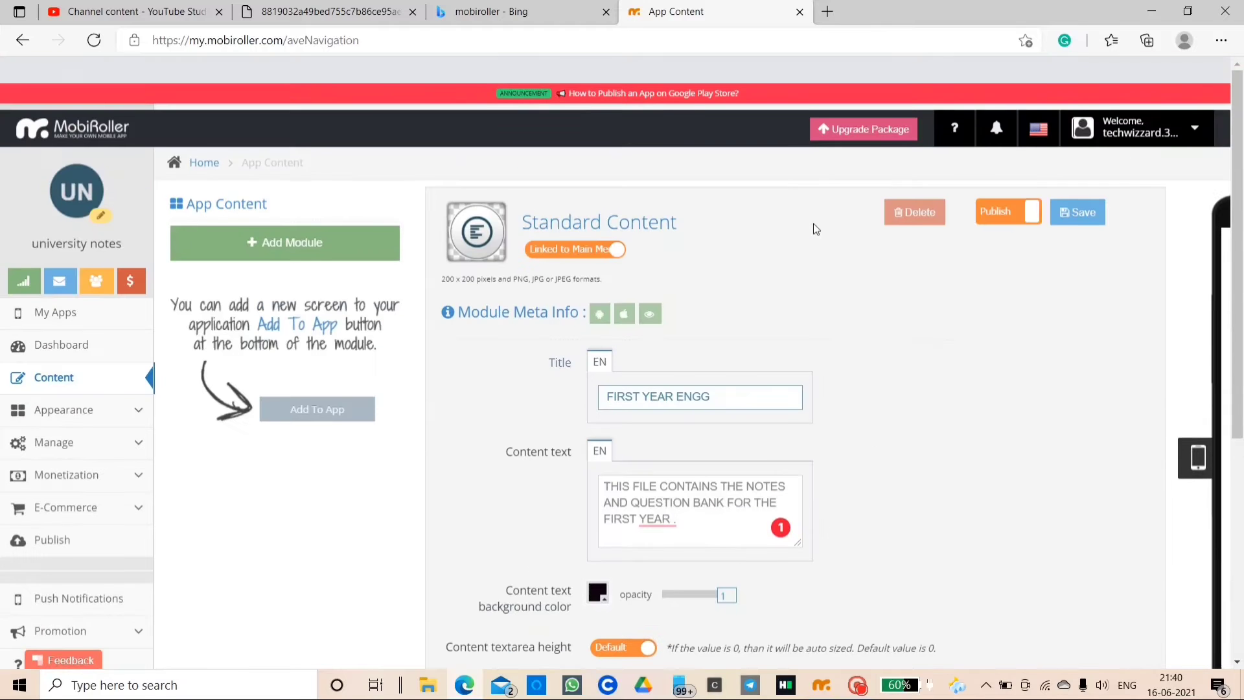
# Step: Upload the image "appimgg" from Downloads as the module's main image, zoomed out so its full width fits the crop frame
pyautogui.scroll(-1, 815, 228)
pyautogui.scroll(-5, 907, 486)
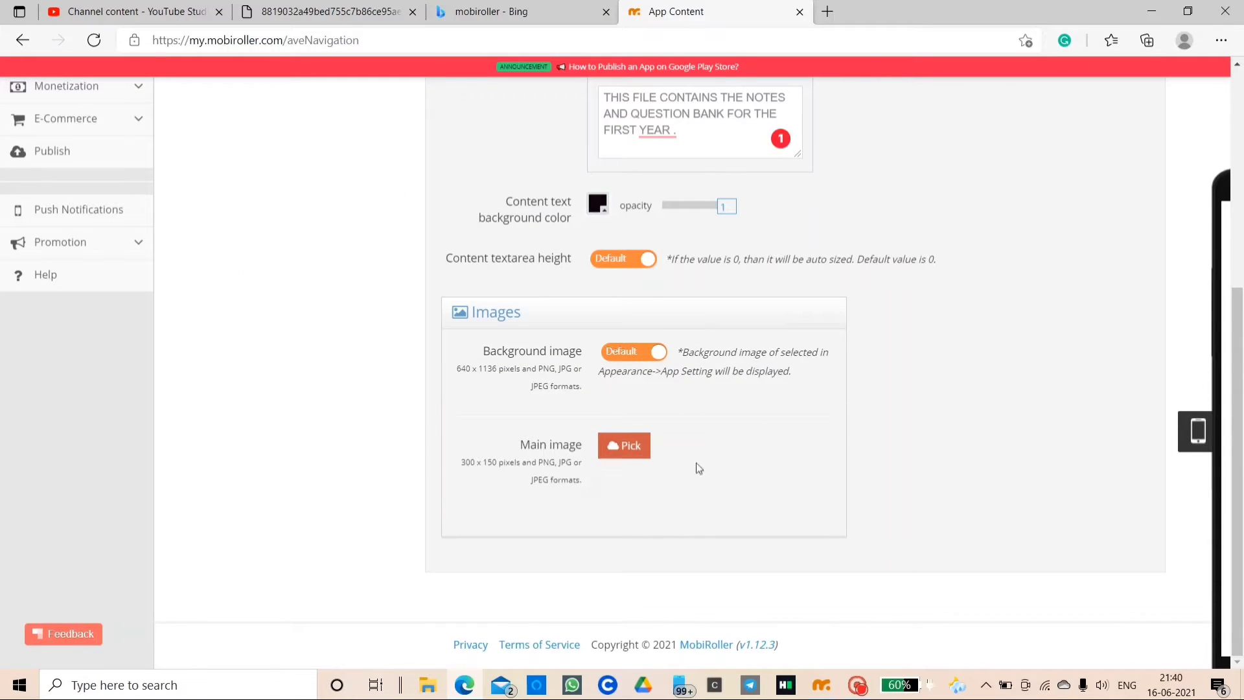
pyautogui.click(615, 456)
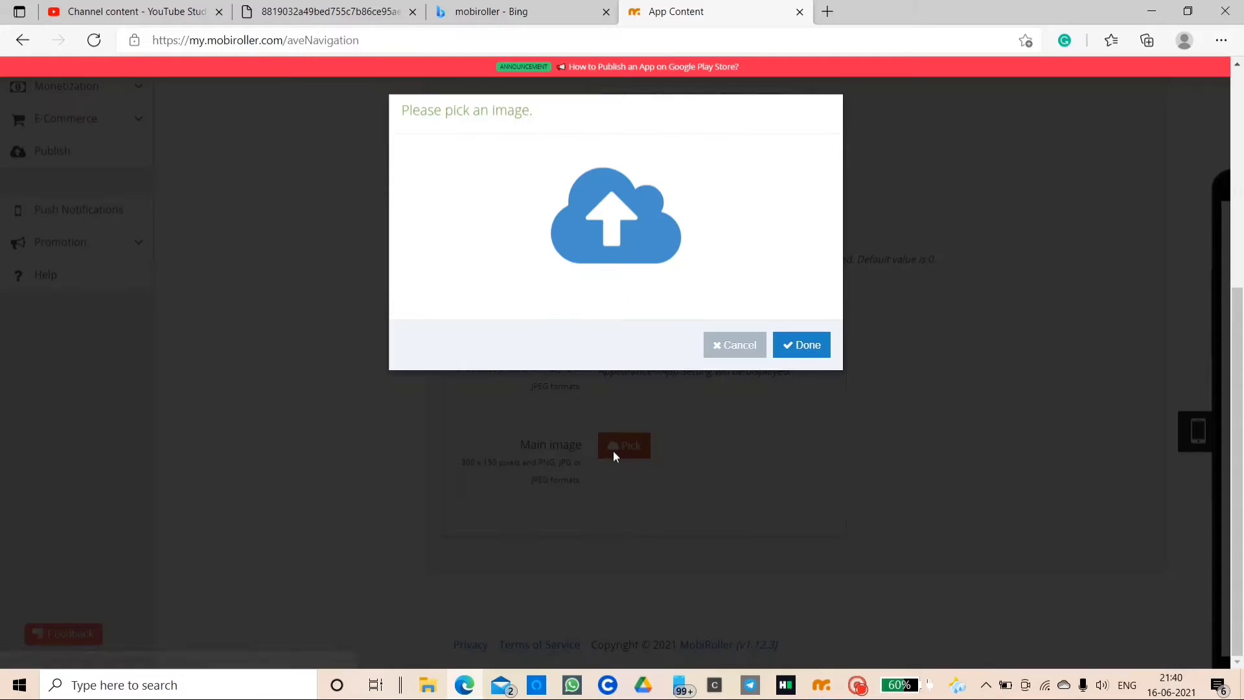
pyautogui.click(616, 218)
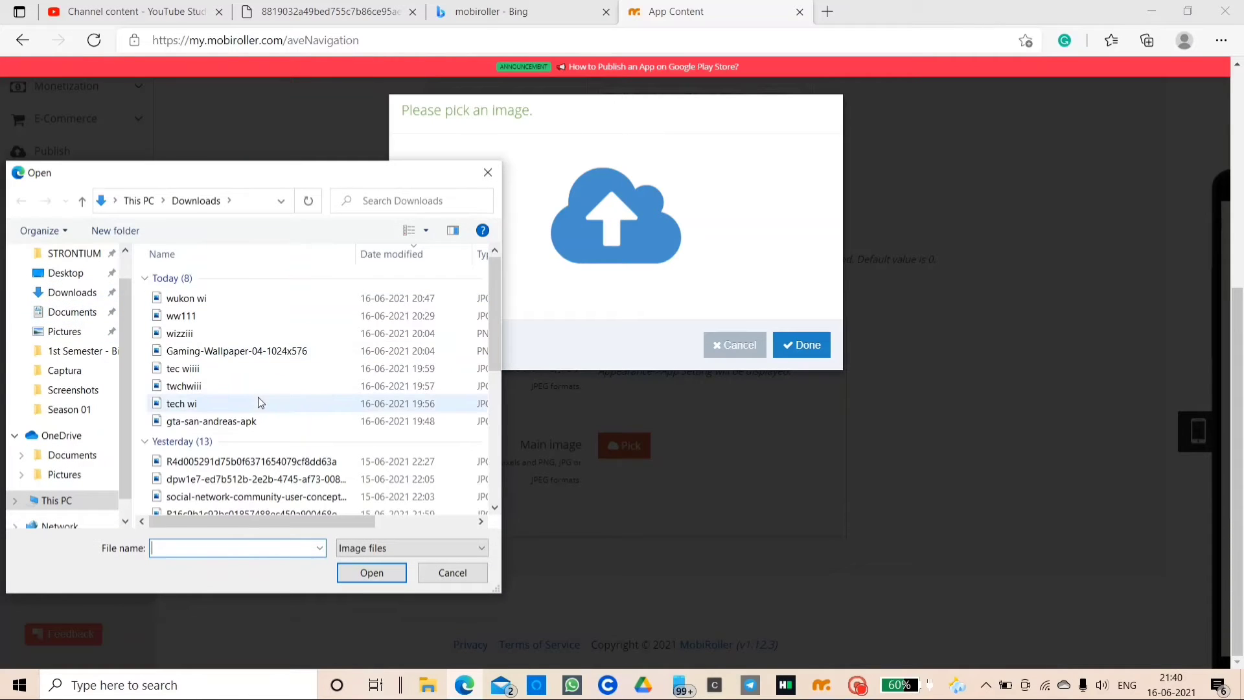
pyautogui.scroll(-5, 260, 402)
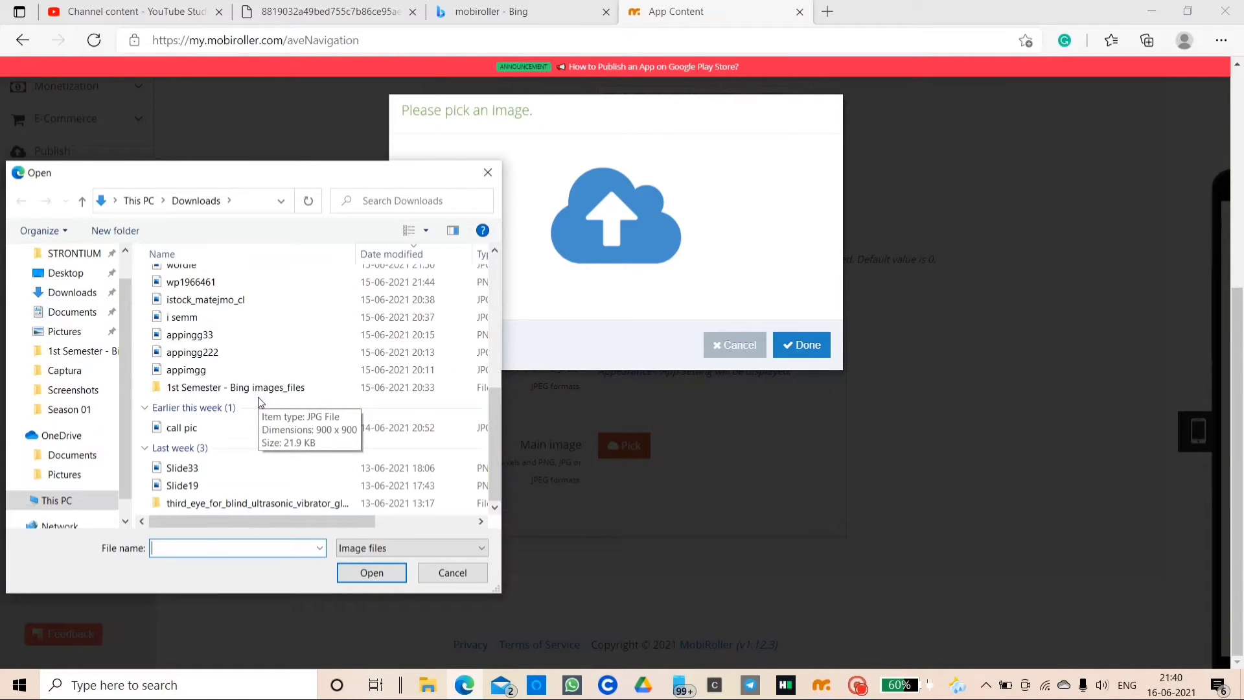
pyautogui.click(284, 369)
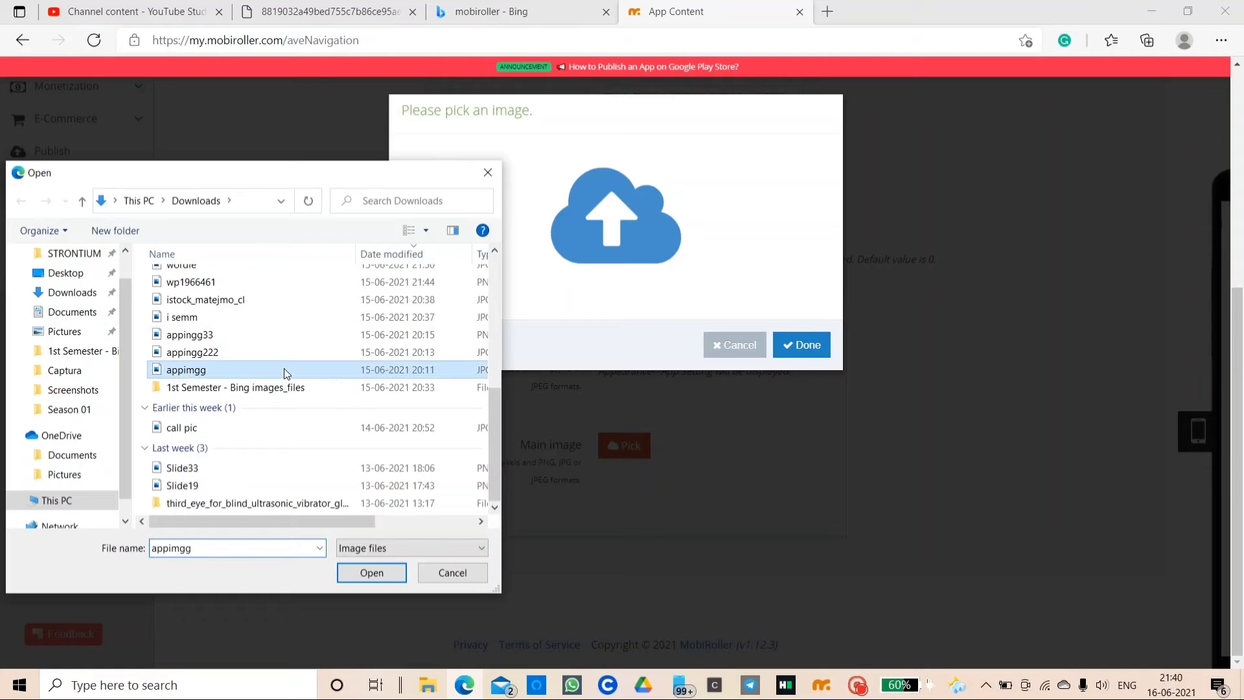
pyautogui.doubleClick(284, 368)
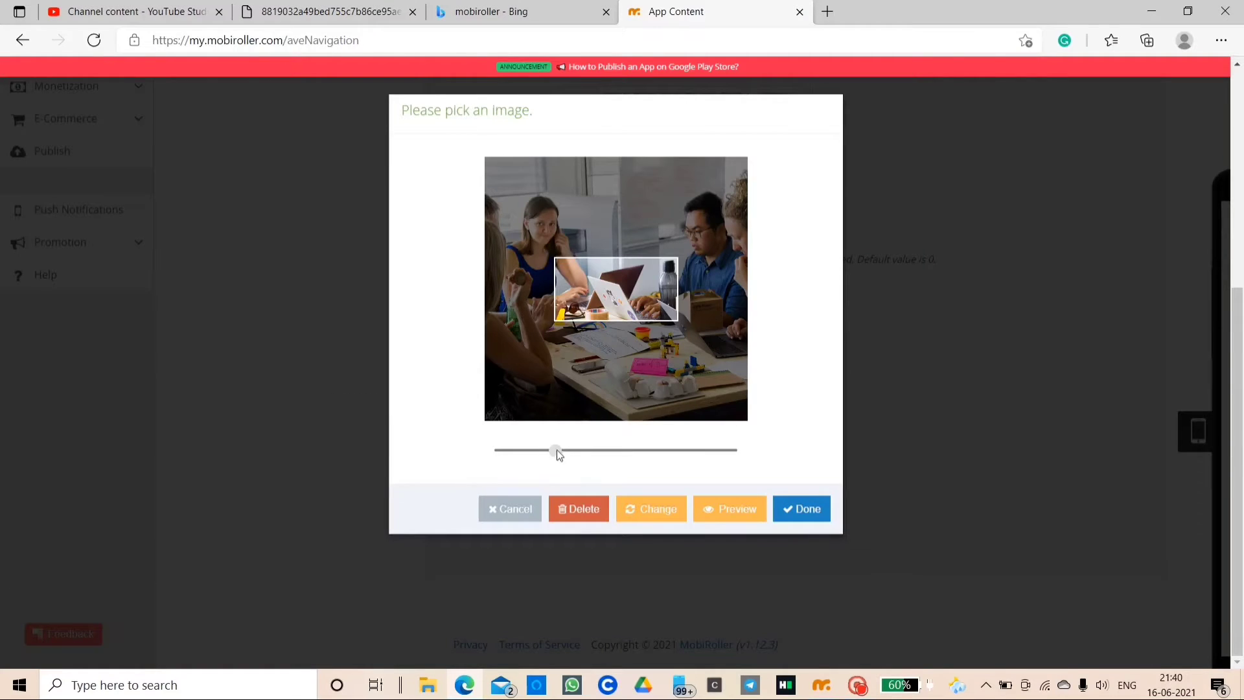
pyautogui.moveTo(557, 450); pyautogui.dragTo(500, 459)
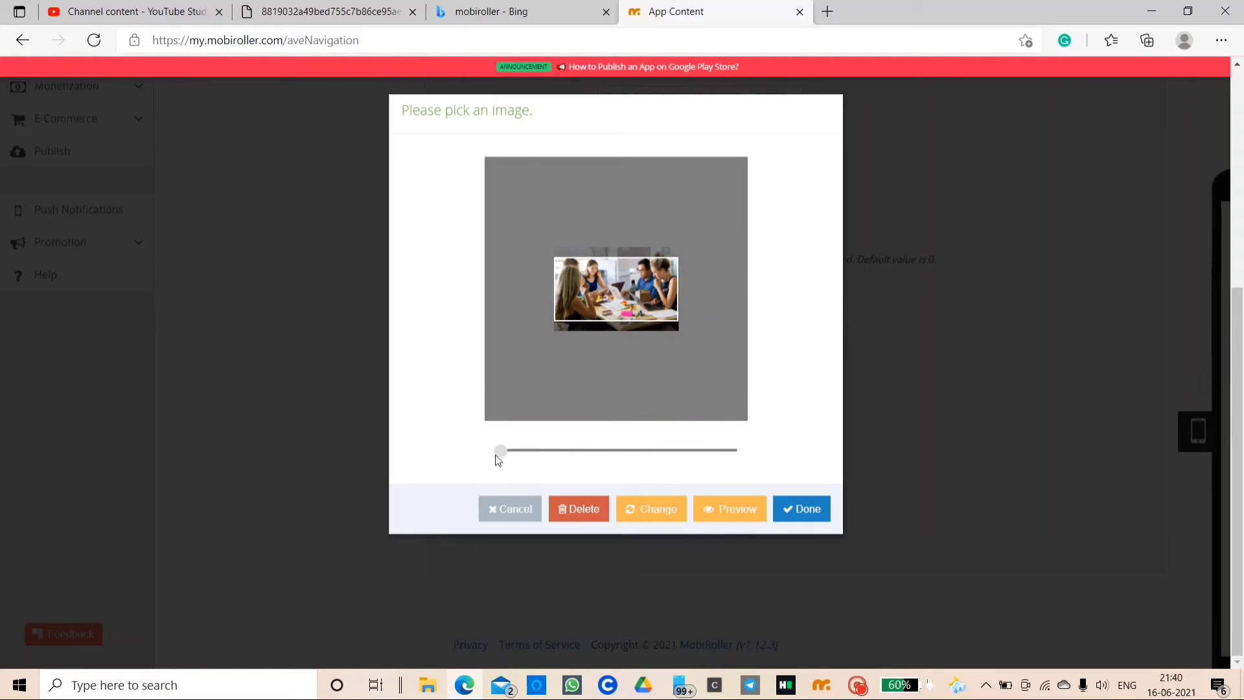
pyautogui.click(796, 511)
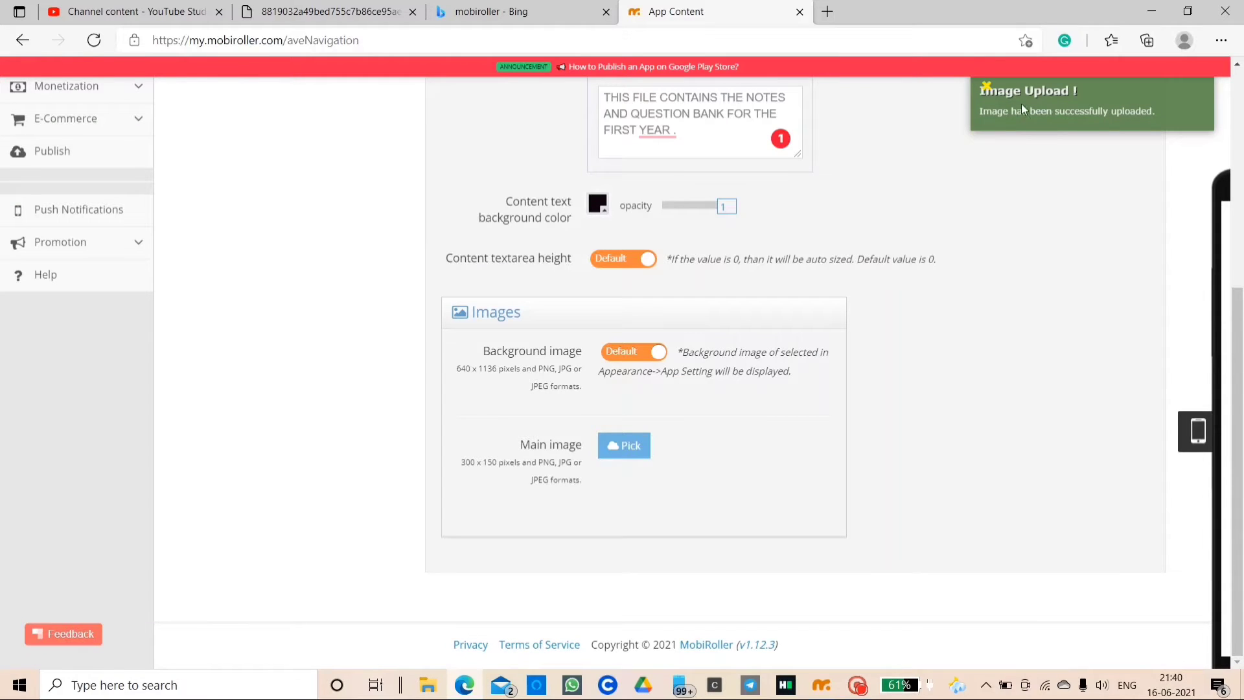
# Step: Replace the module's icon with the graduate-with-cap icon from the library's Template Icons
pyautogui.scroll(4, 1019, 417)
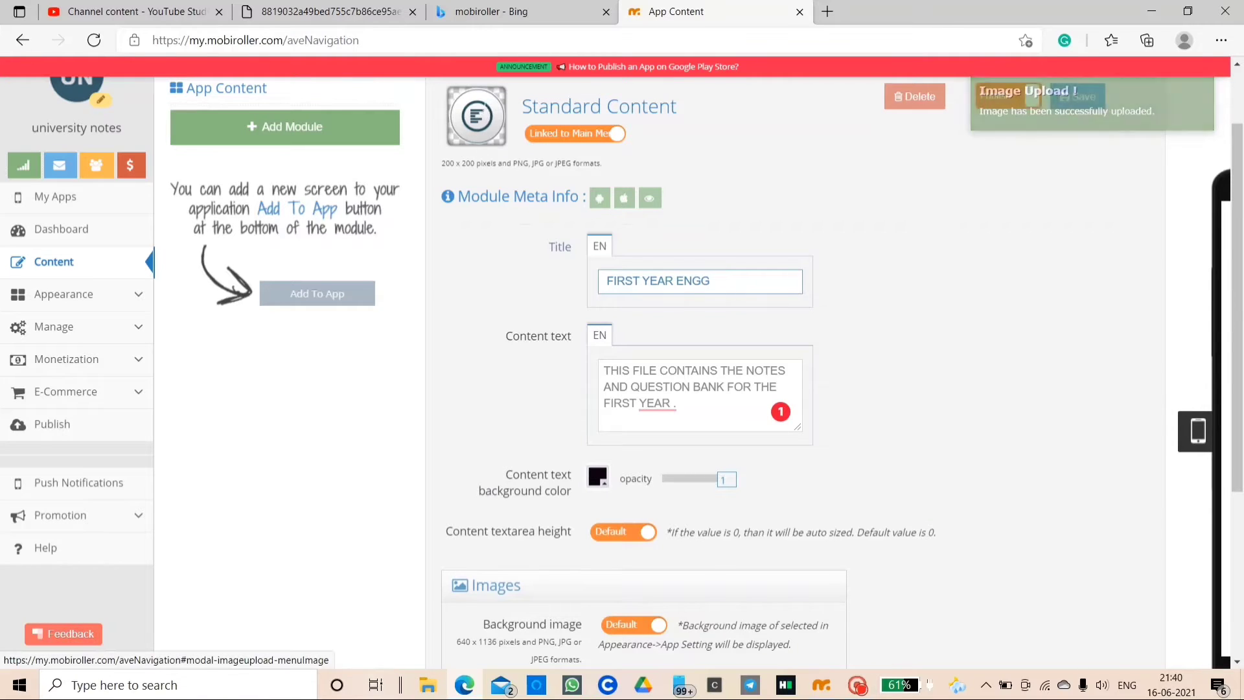
pyautogui.click(481, 111)
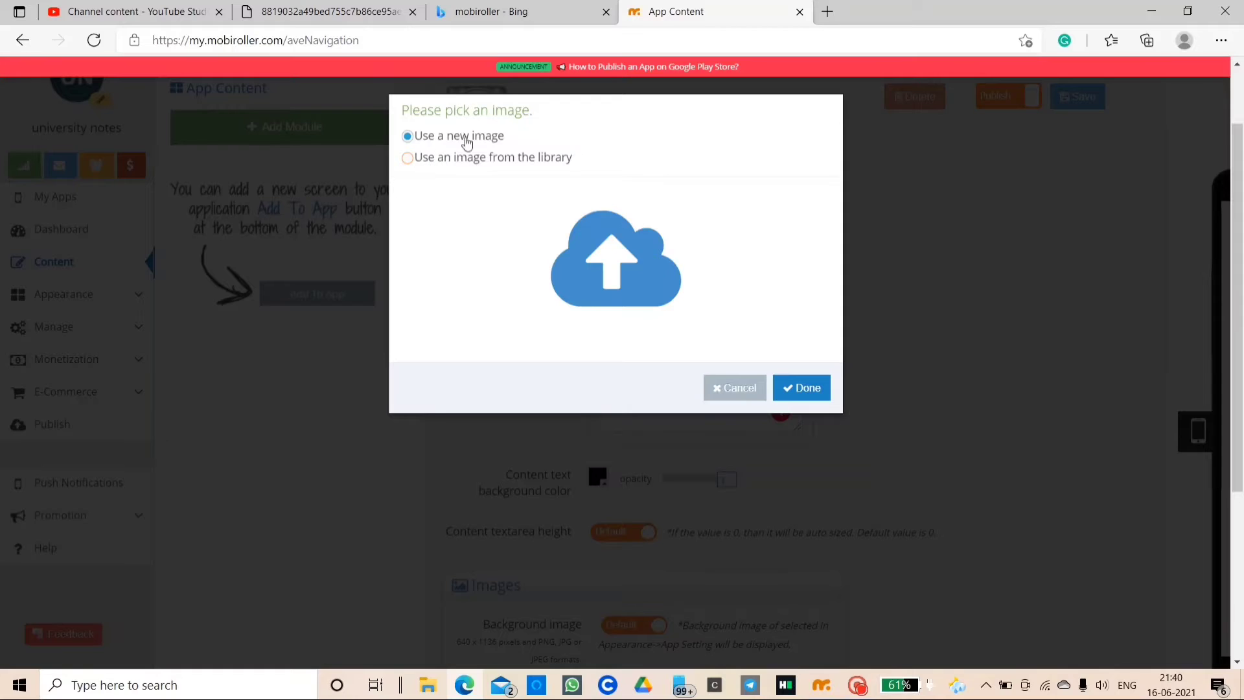
pyautogui.click(407, 158)
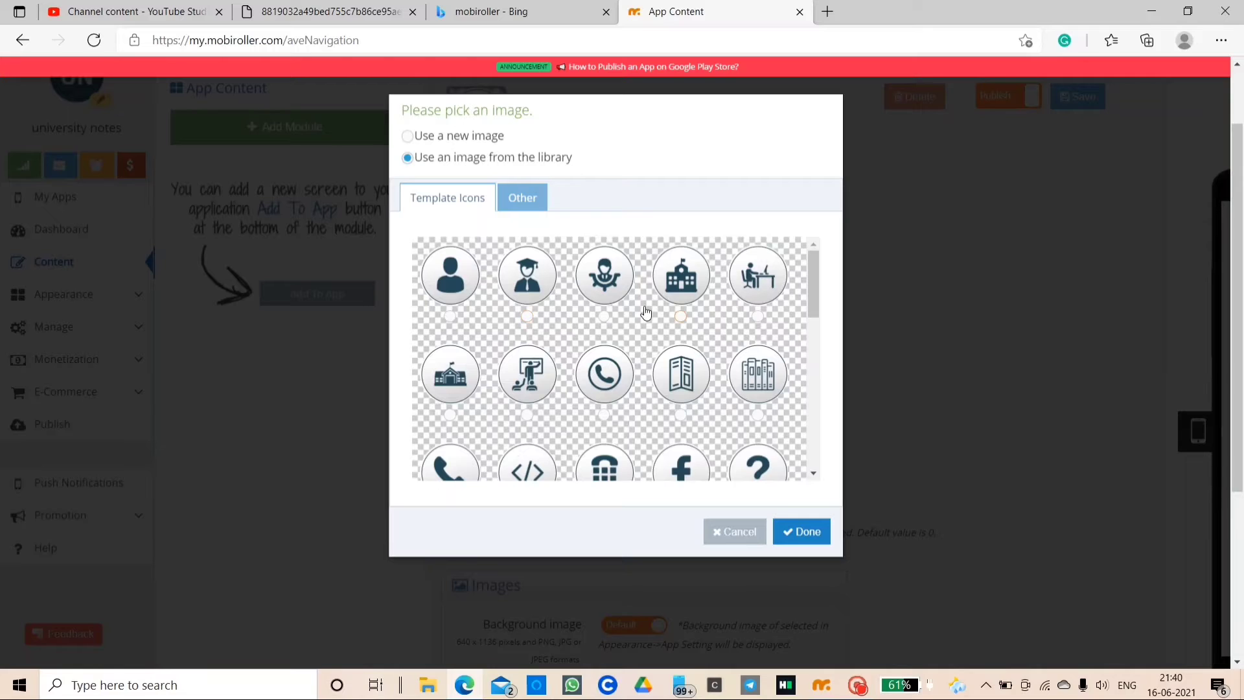
pyautogui.scroll(-3, 644, 311)
pyautogui.scroll(3, 646, 312)
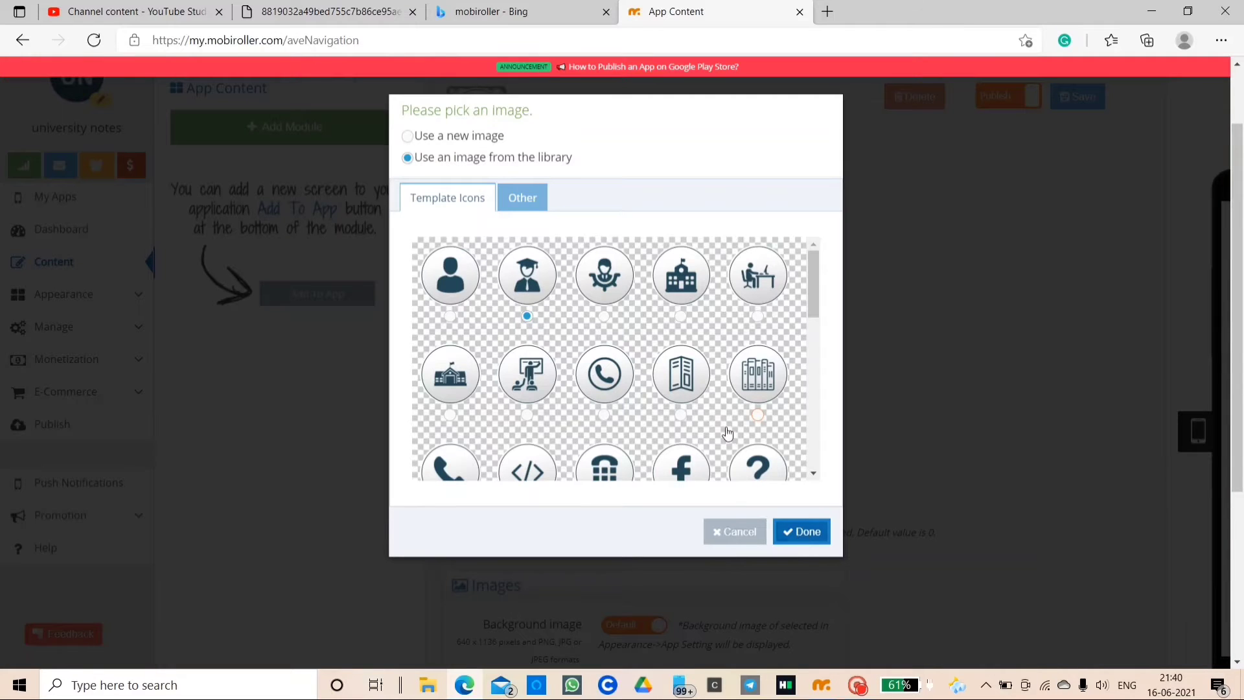
pyautogui.scroll(-5, 725, 431)
pyautogui.scroll(-3, 725, 427)
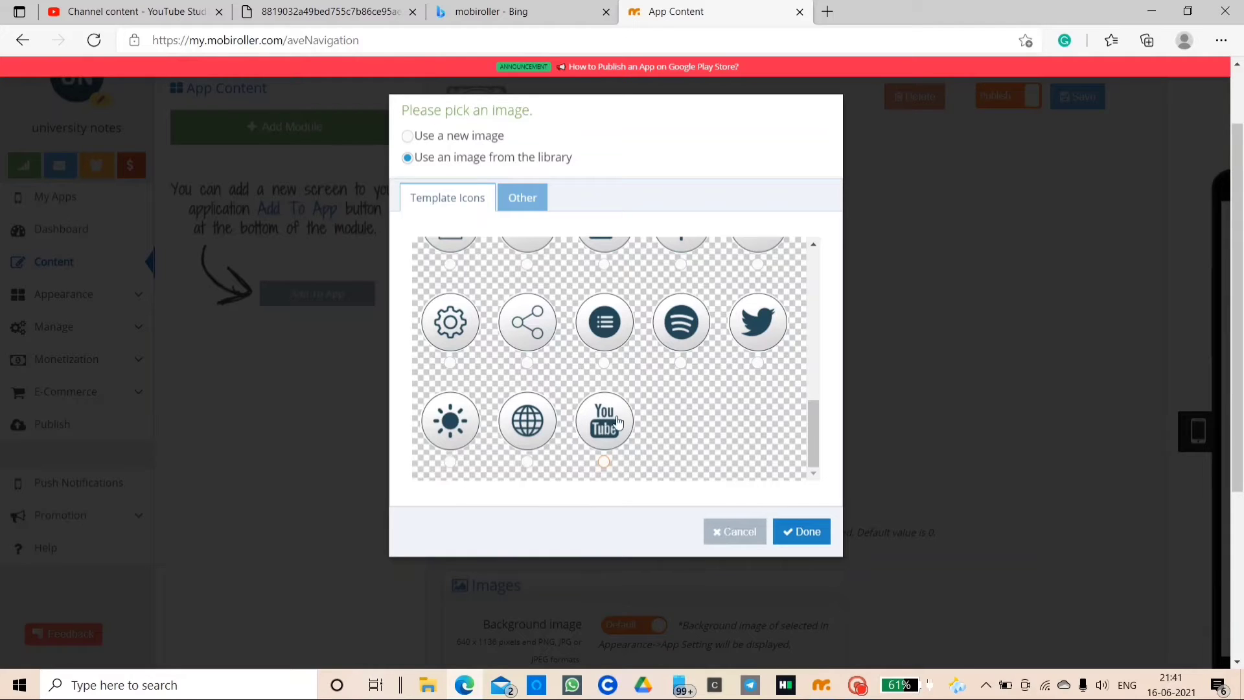
pyautogui.scroll(1, 683, 326)
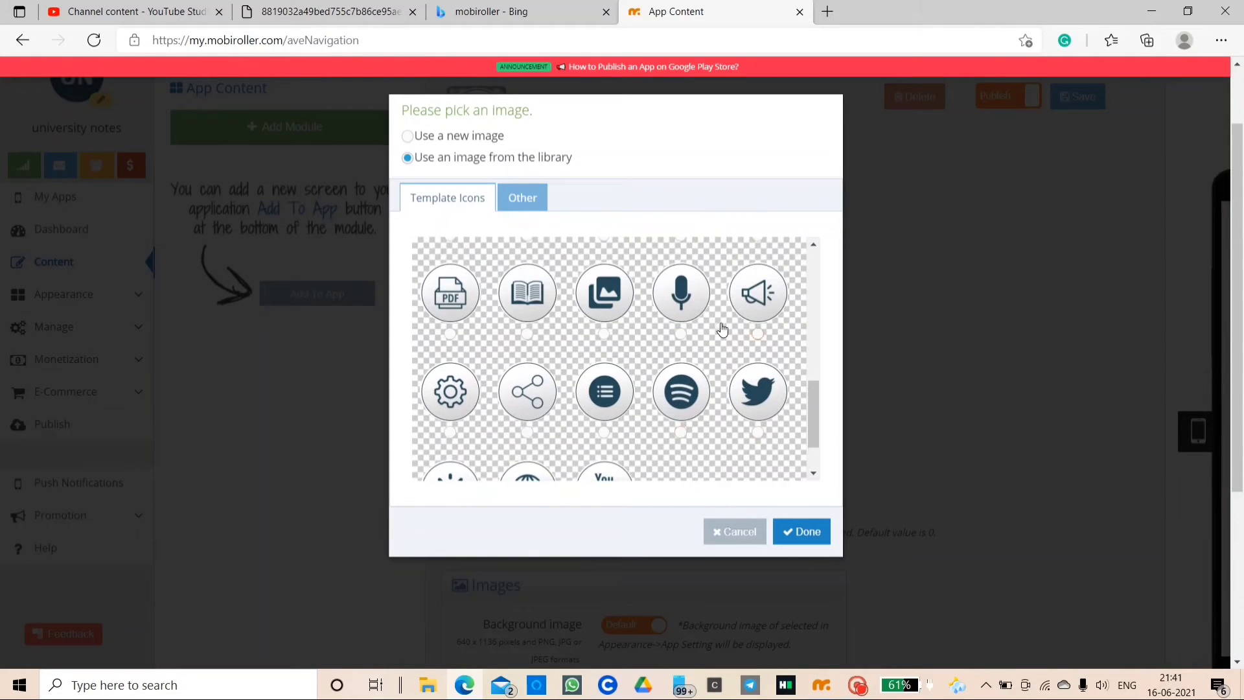
pyautogui.scroll(1, 681, 299)
pyautogui.scroll(1, 686, 389)
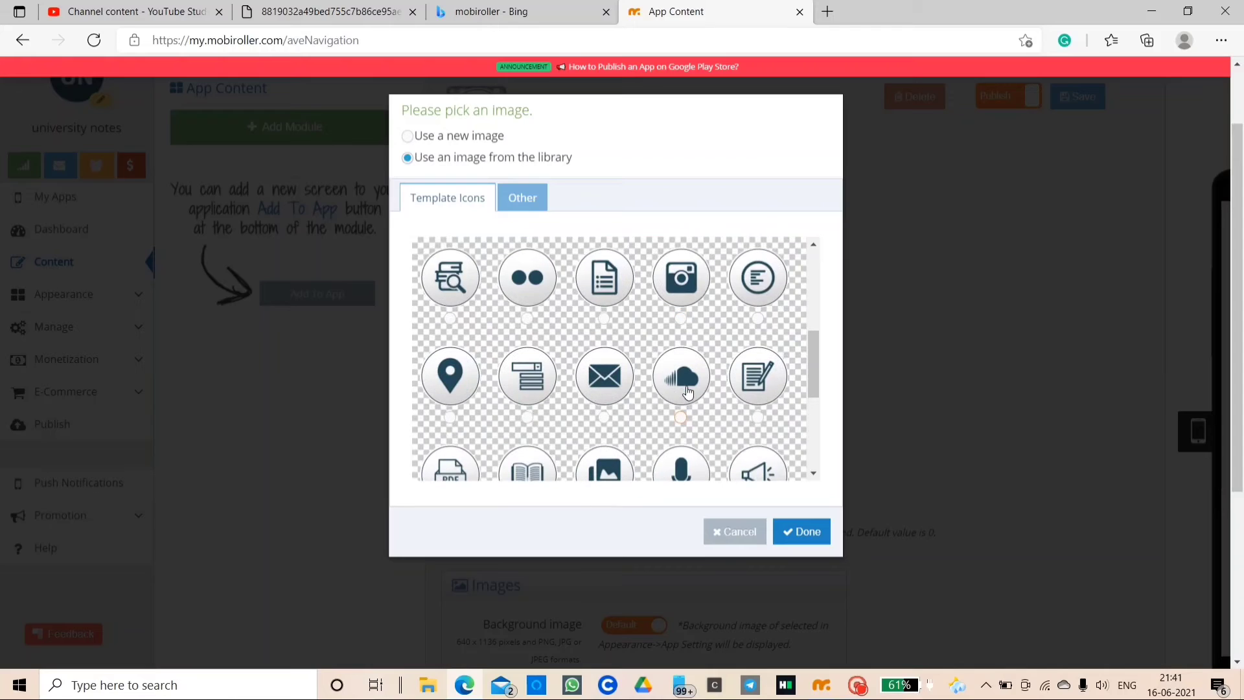
pyautogui.scroll(1, 686, 387)
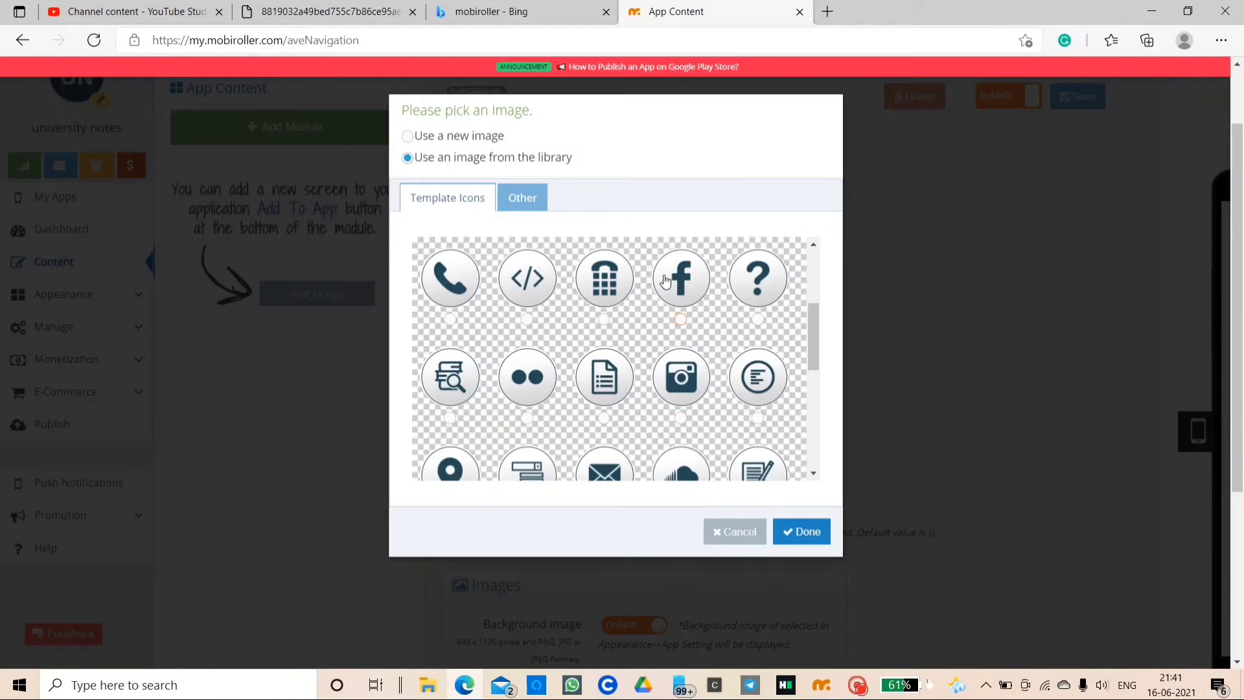
pyautogui.scroll(1, 667, 285)
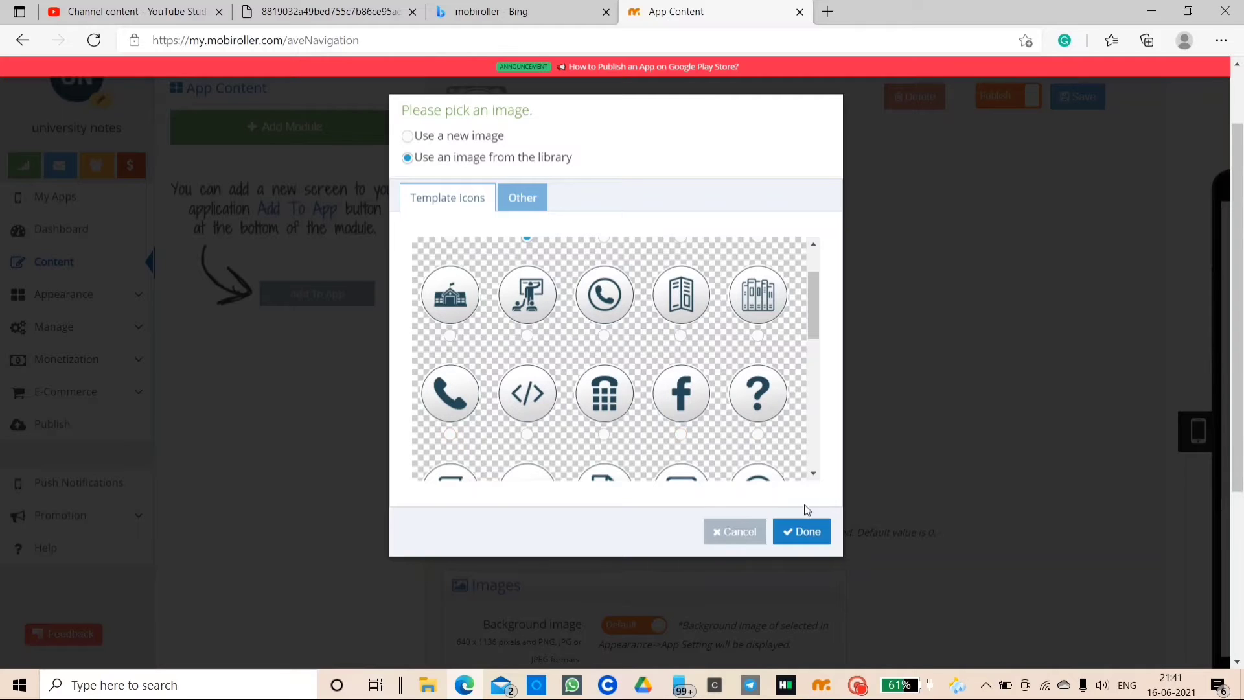
pyautogui.click(801, 531)
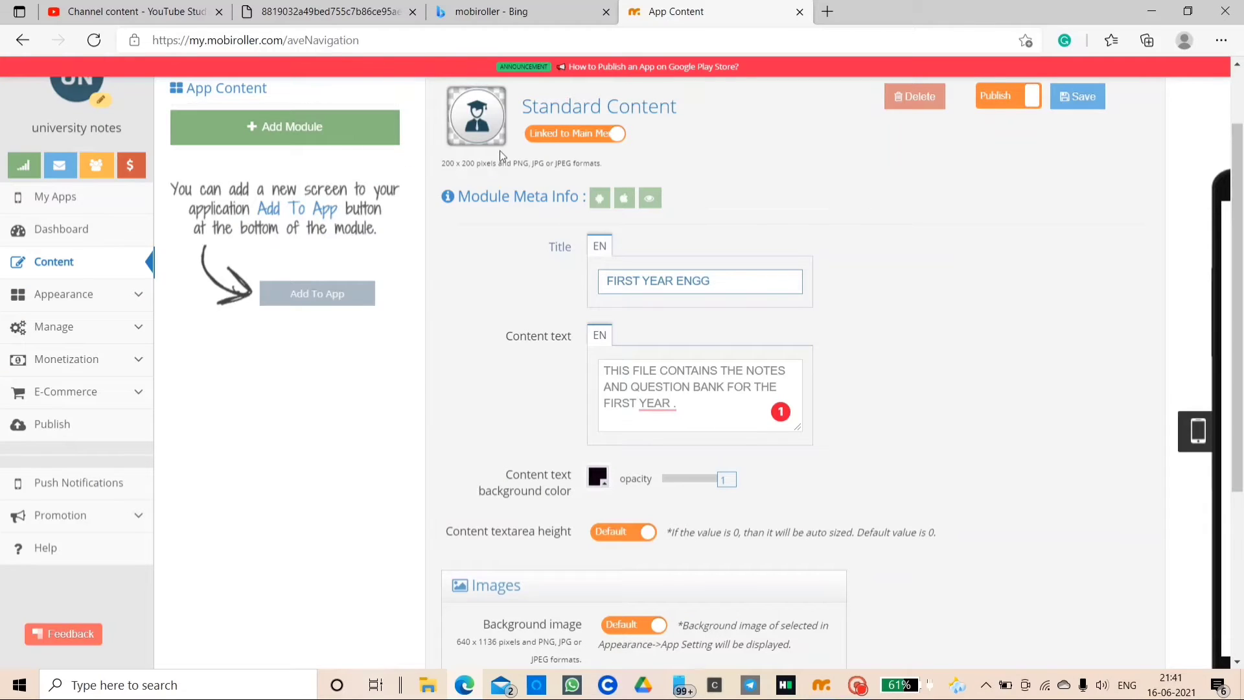
# Step: Save the FIRST YEAR ENGG module to the app content
pyautogui.scroll(-4, 888, 315)
pyautogui.scroll(5, 888, 314)
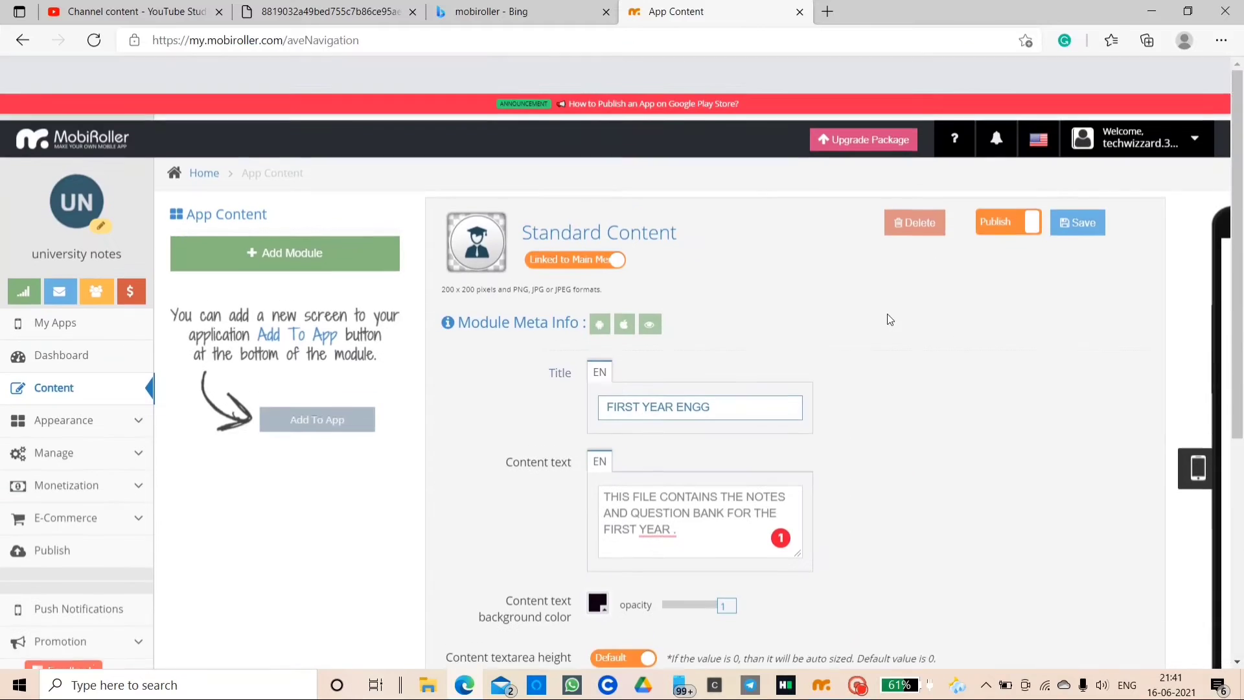
pyautogui.click(1072, 187)
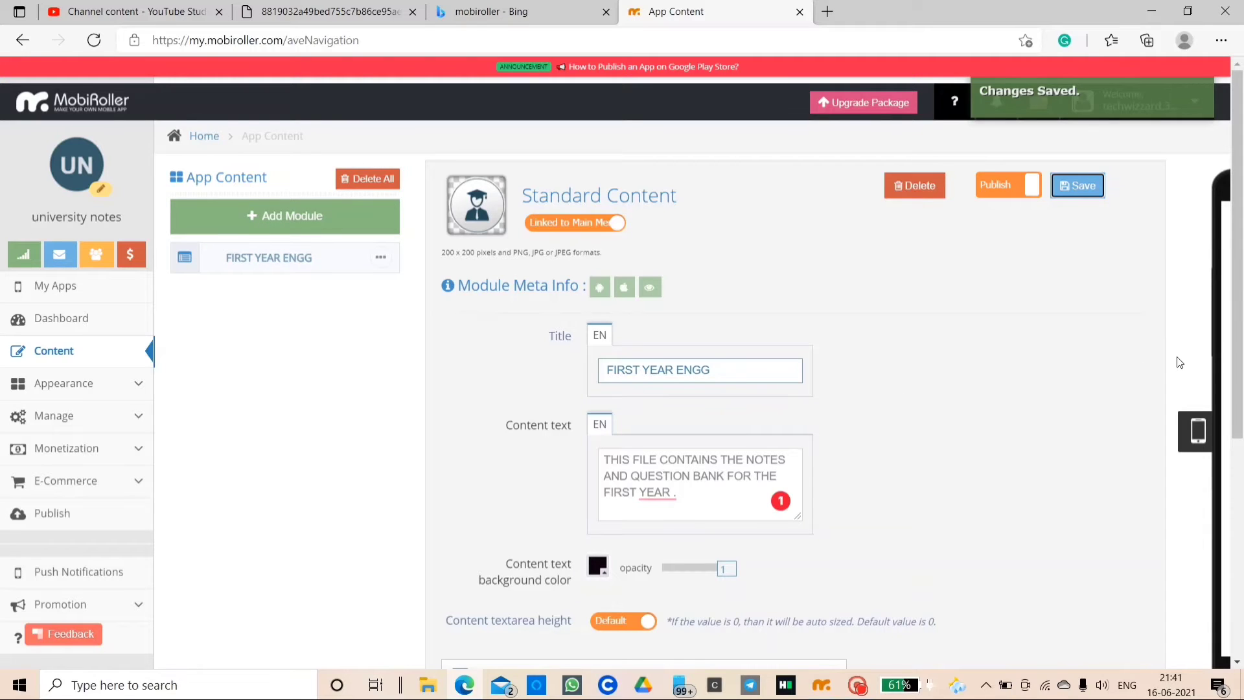
# Step: Open the HTML5 phone preview and inspect the saved module's main image and content text up close
pyautogui.click(1196, 433)
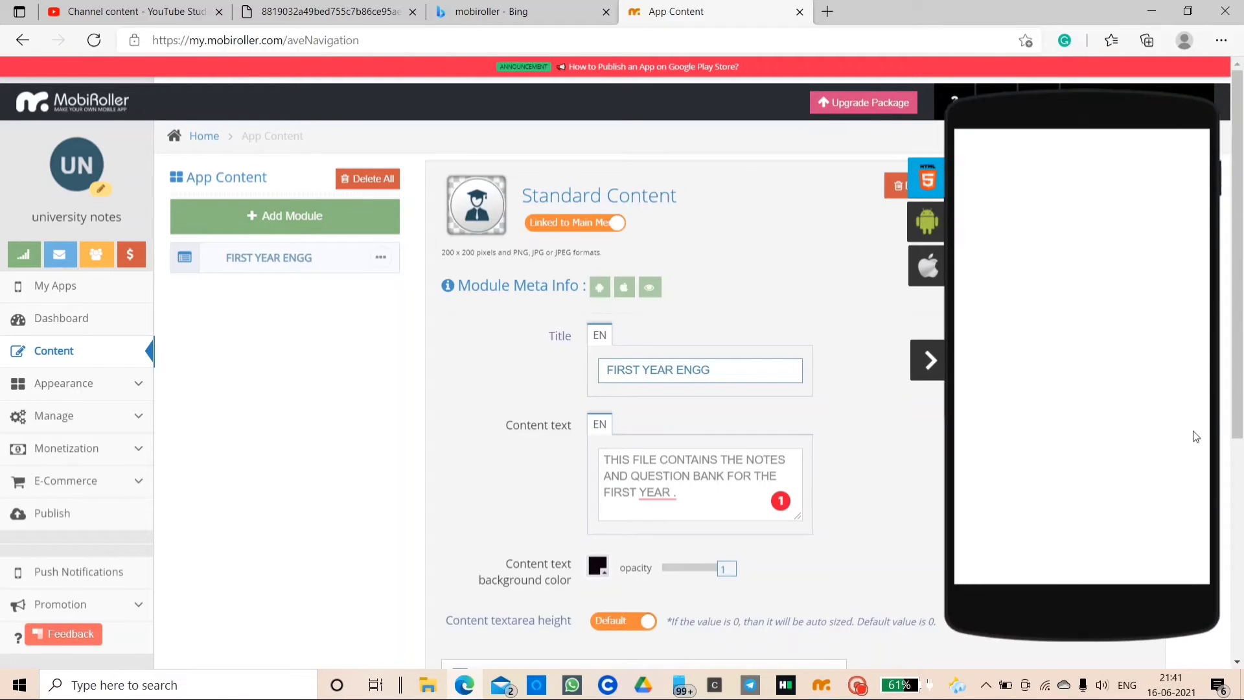
pyautogui.click(922, 195)
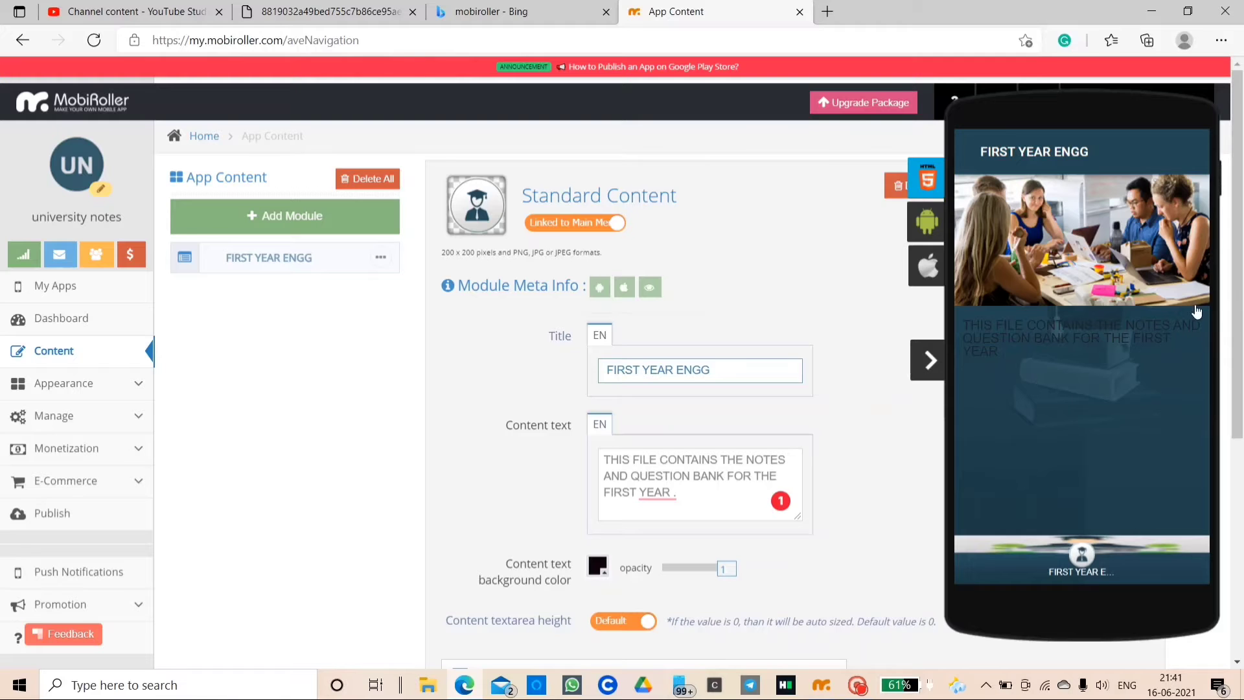
pyautogui.scroll(5, 1085, 388)
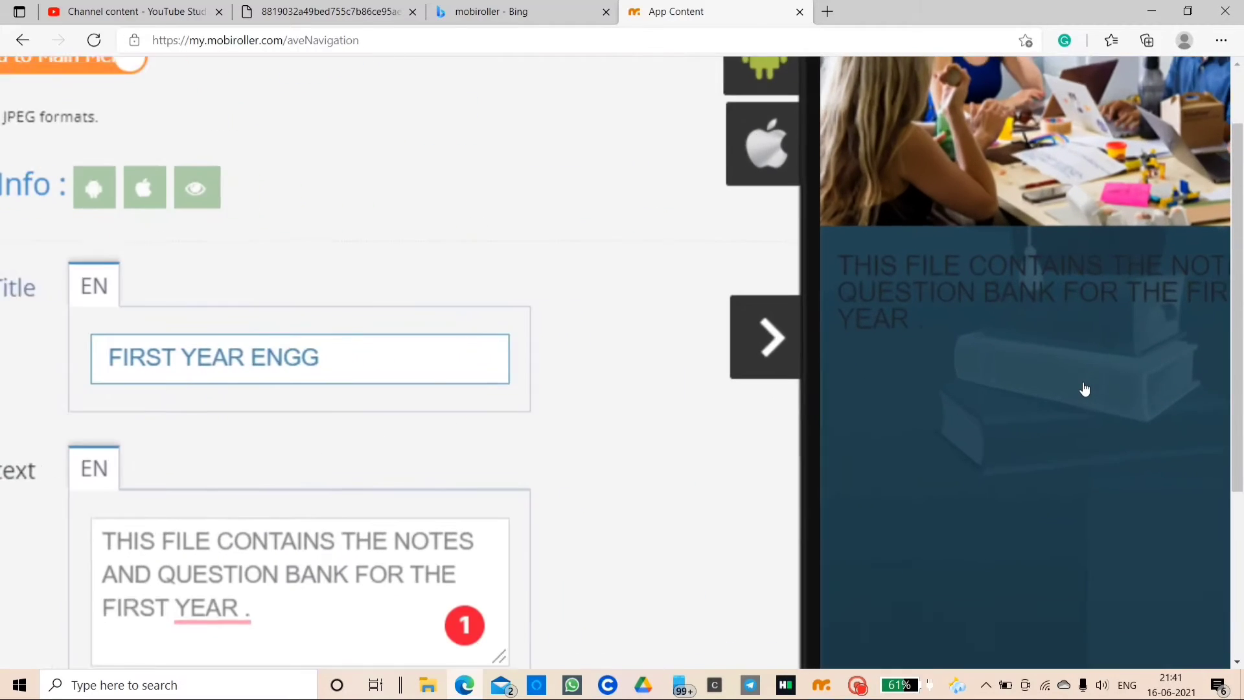
pyautogui.scroll(-5, 933, 358)
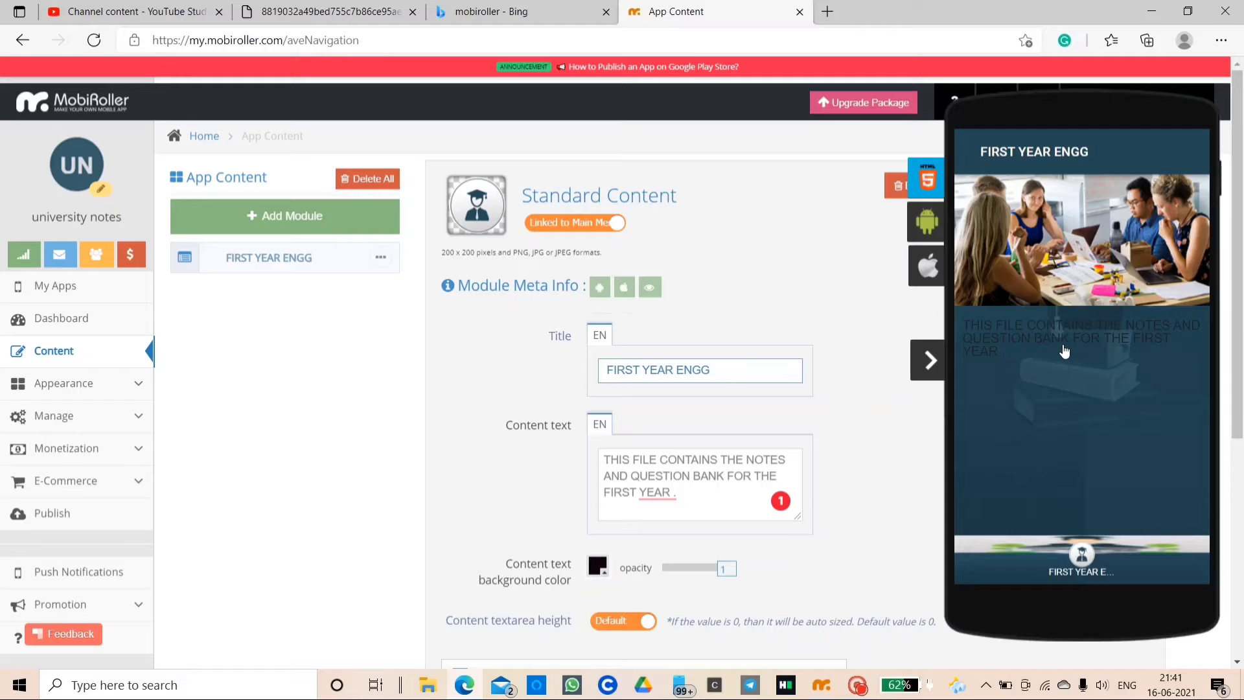
# Step: Change the module's content text background color to dark purple
pyautogui.click(599, 567)
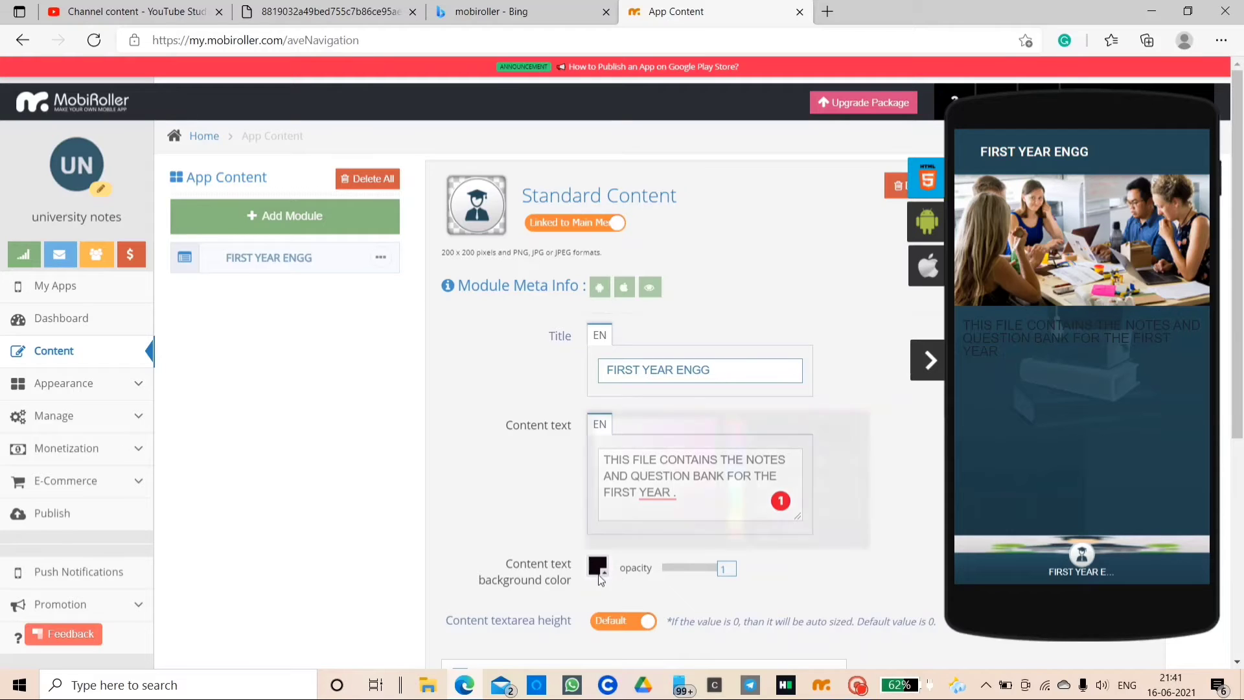
pyautogui.moveTo(707, 519)
pyautogui.mouseDown()
pyautogui.moveTo(643, 449)
pyautogui.moveTo(713, 509)
pyautogui.mouseUp()
pyautogui.click(829, 575)
pyautogui.scroll(-4, 827, 575)
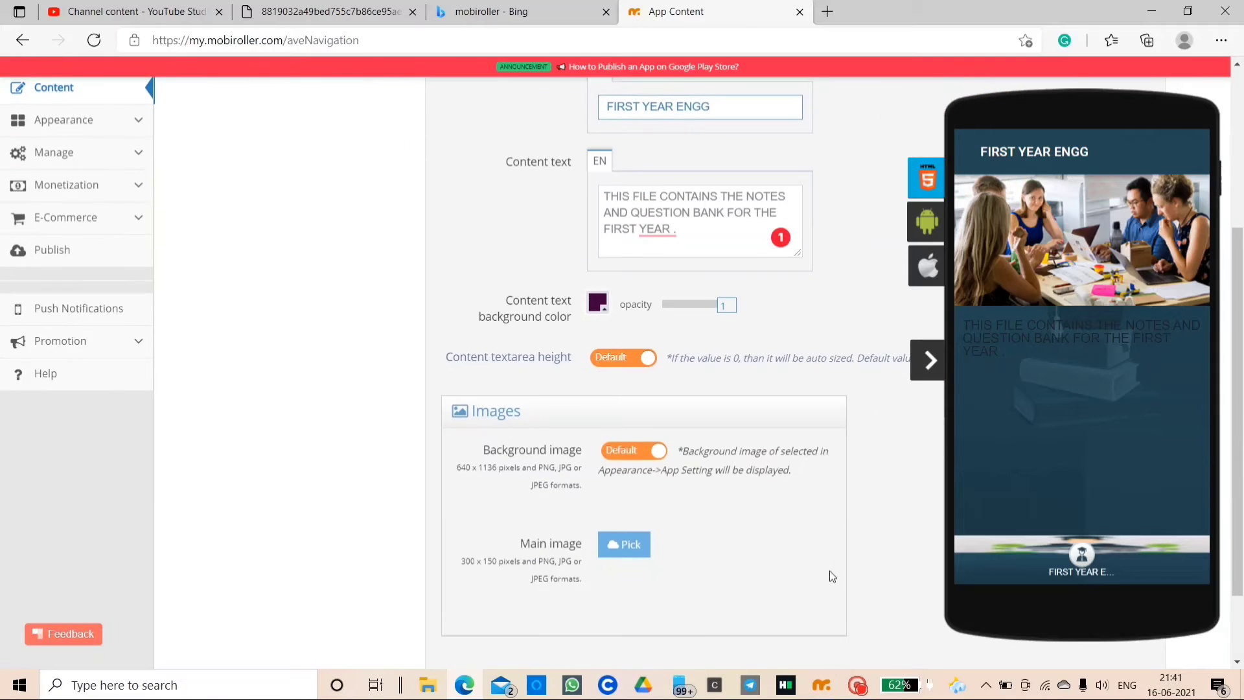
pyautogui.moveTo(585, 502)
pyautogui.scroll(3, 891, 363)
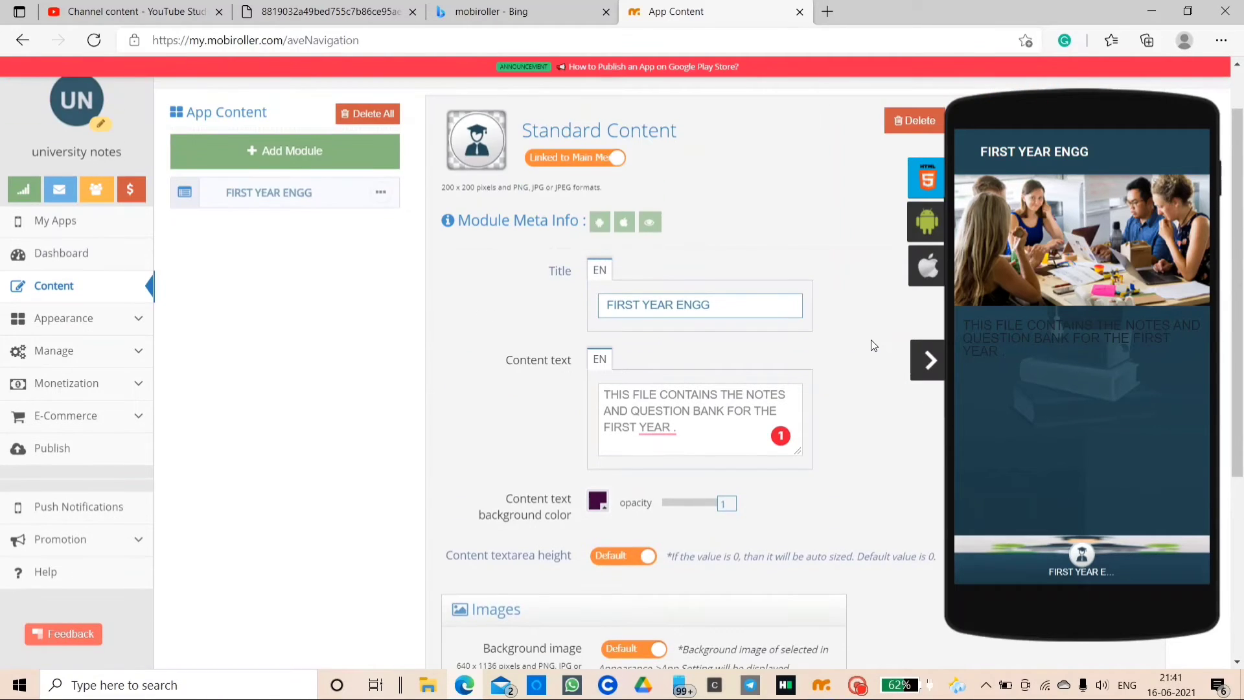
pyautogui.scroll(1, 871, 345)
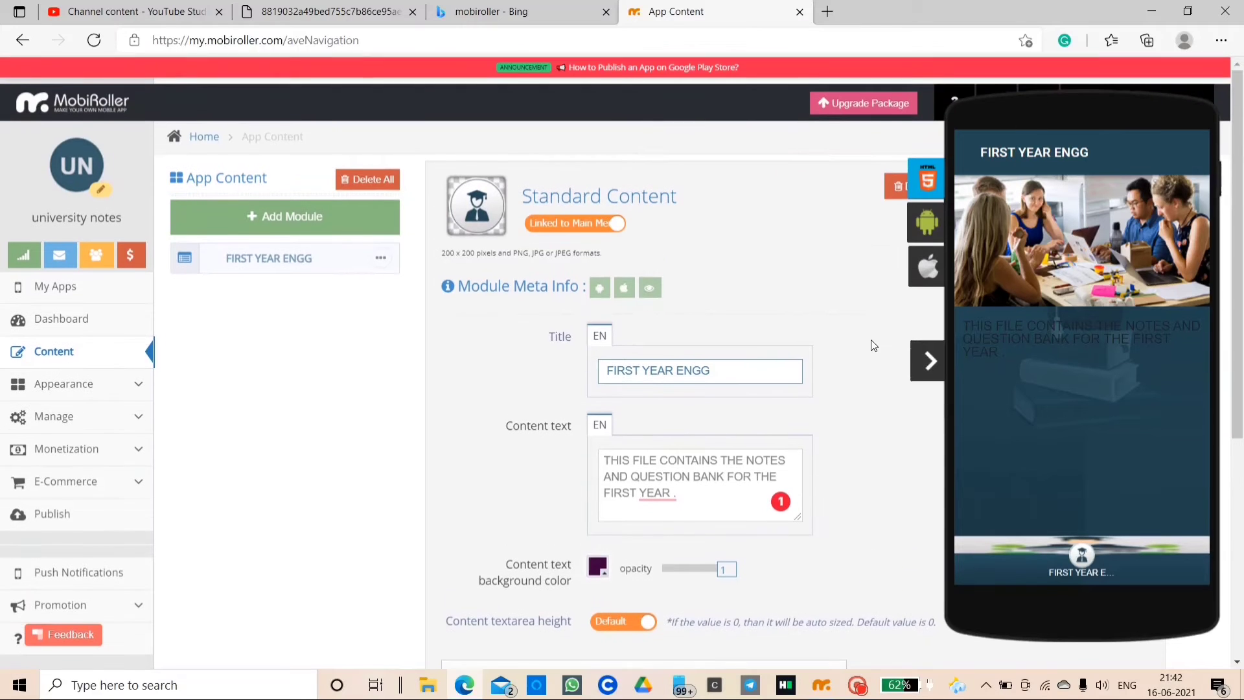
pyautogui.scroll(-1, 861, 305)
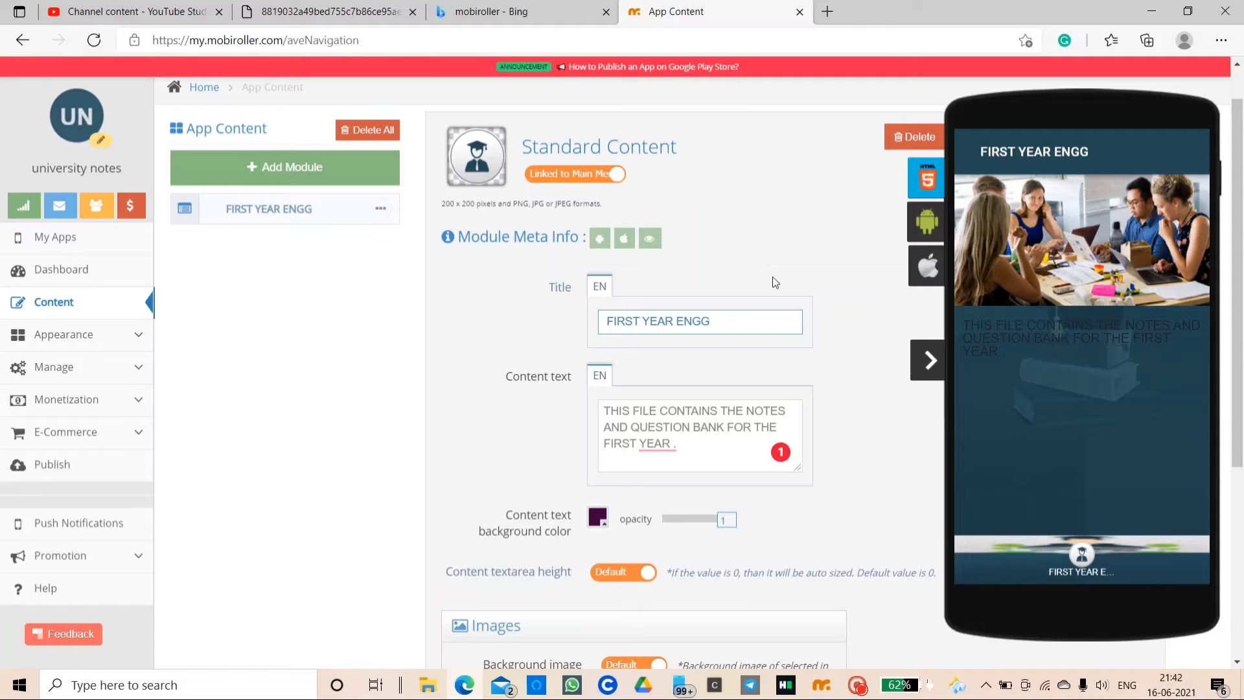
# Step: Add another Standard Content module to the app and set its title to SECOND YEAR ENGG
pyautogui.click(347, 174)
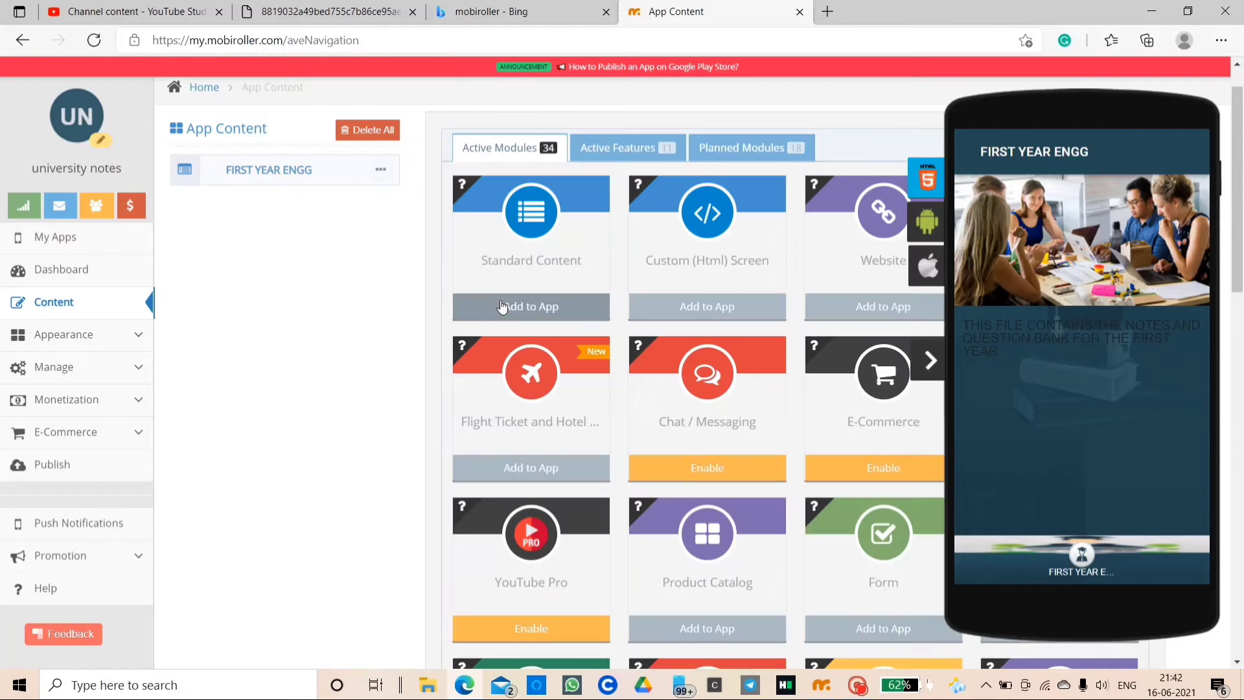
pyautogui.click(578, 313)
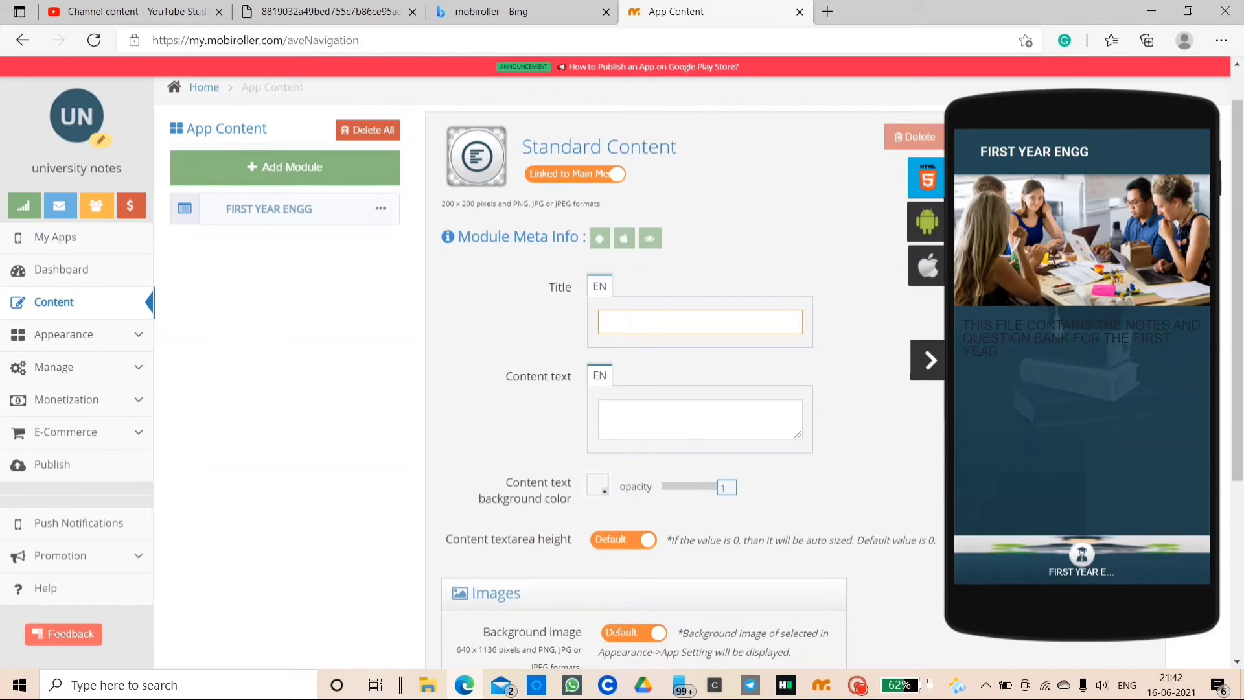
pyautogui.write('SEO')
pyautogui.write('ONF YEAR E')
pyautogui.write('N')
pyautogui.write('GG')
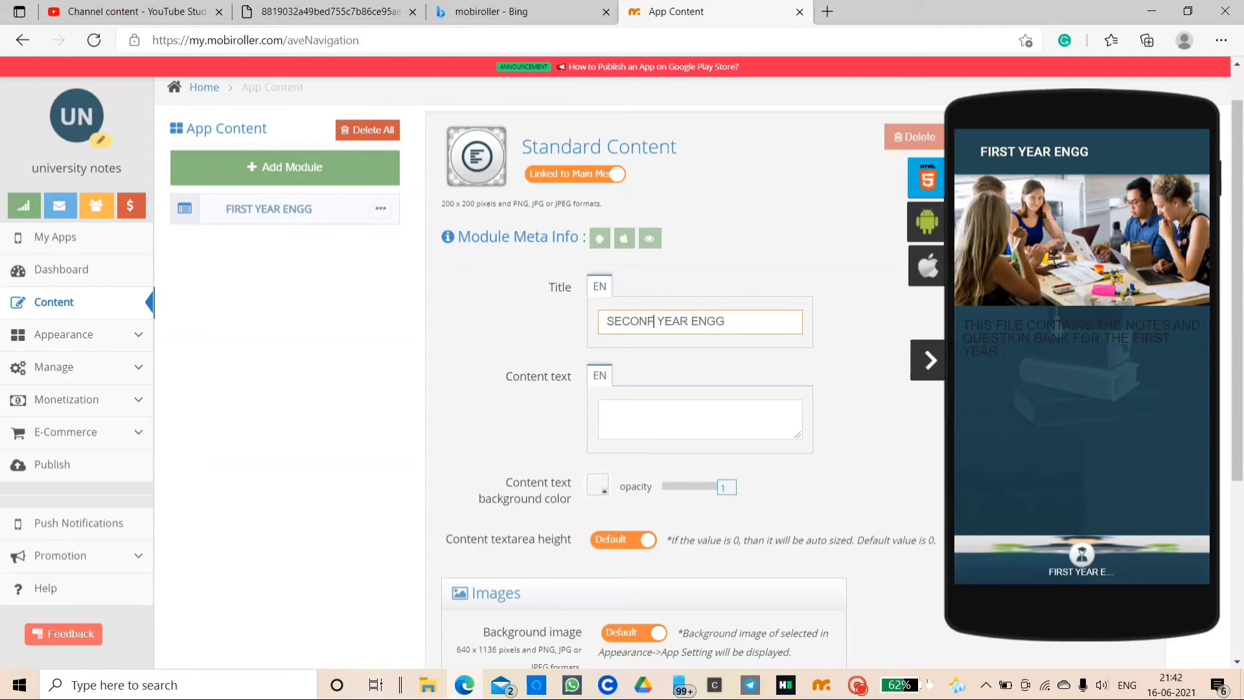
pyautogui.press('BackSpace')
pyautogui.write('D')
# Step: Enter NOTES FOR SECOND YEAR as the new module's content text and collapse the phone preview
pyautogui.click(669, 418)
pyautogui.write('NOTESS')
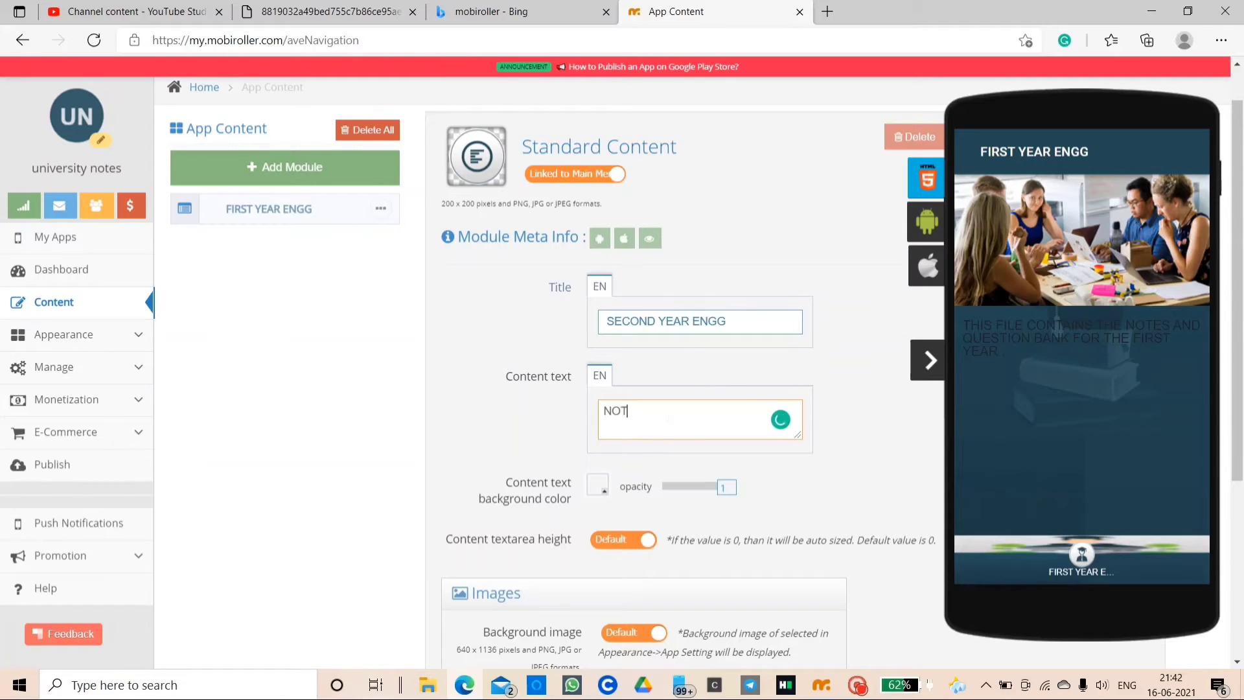
pyautogui.press('BackSpace')
pyautogui.write('FOR SE')
pyautogui.write('CON')
pyautogui.write('F')
pyautogui.press('BackSpace')
pyautogui.press('BackSpace')
pyautogui.write('D YEAR')
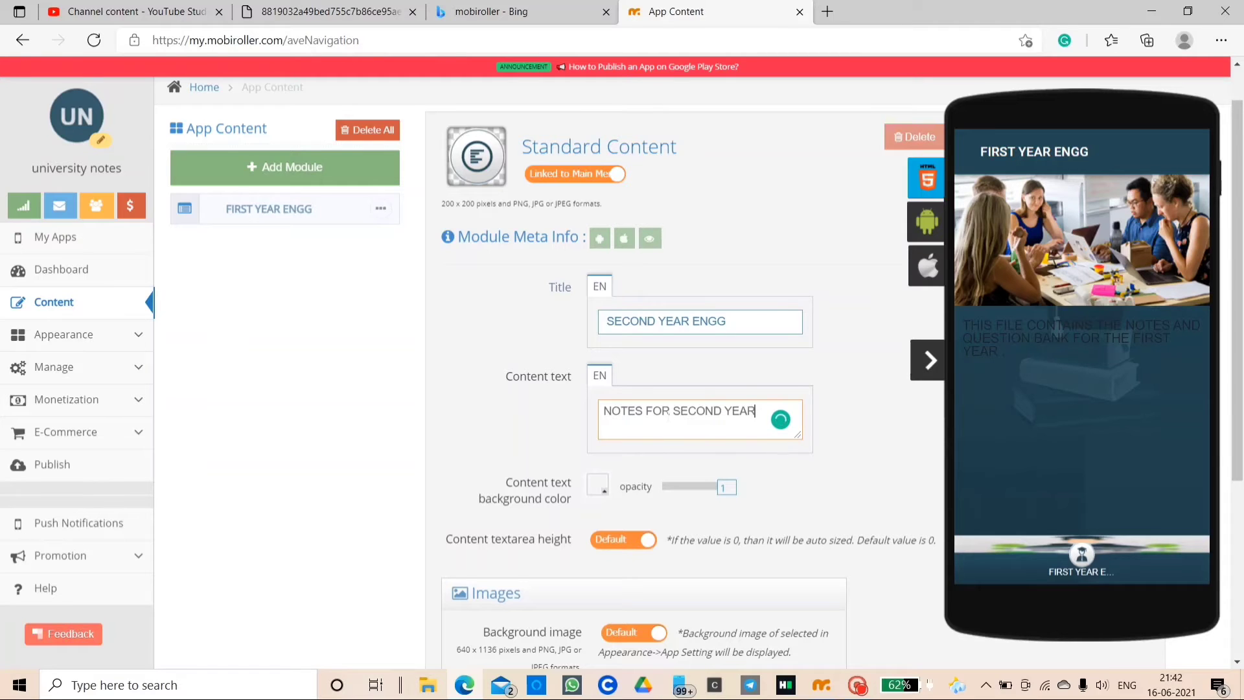
pyautogui.scroll(-2, 650, 514)
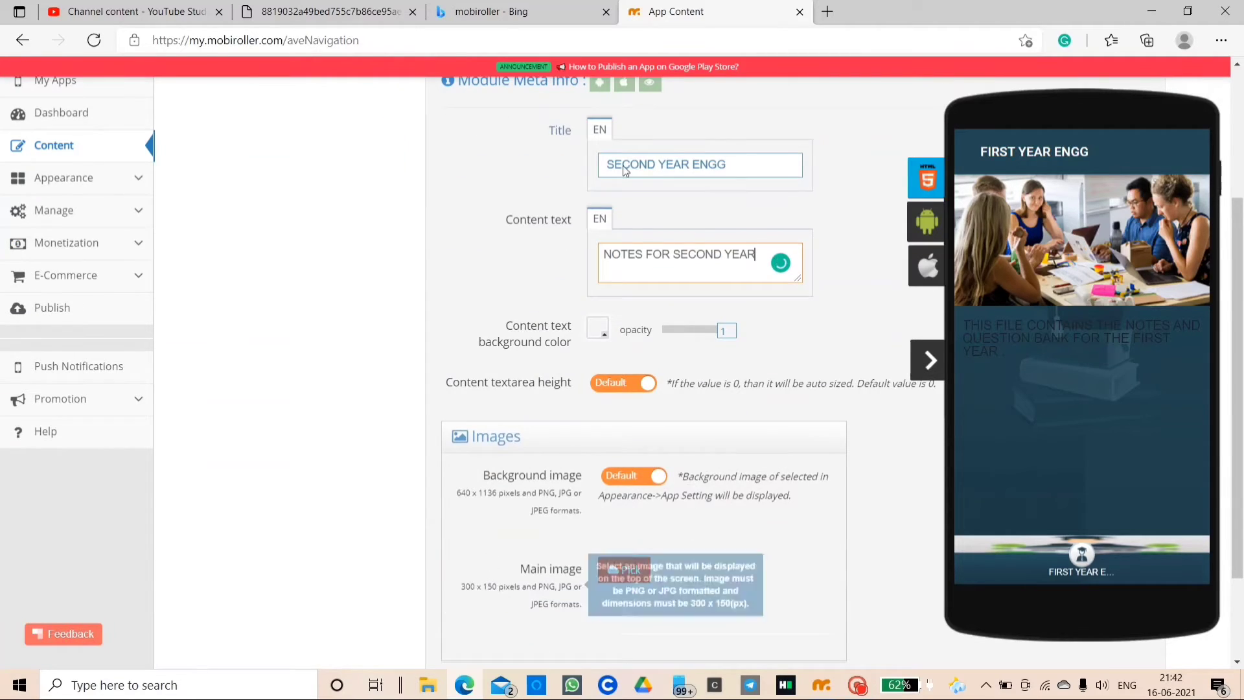
pyautogui.click(927, 360)
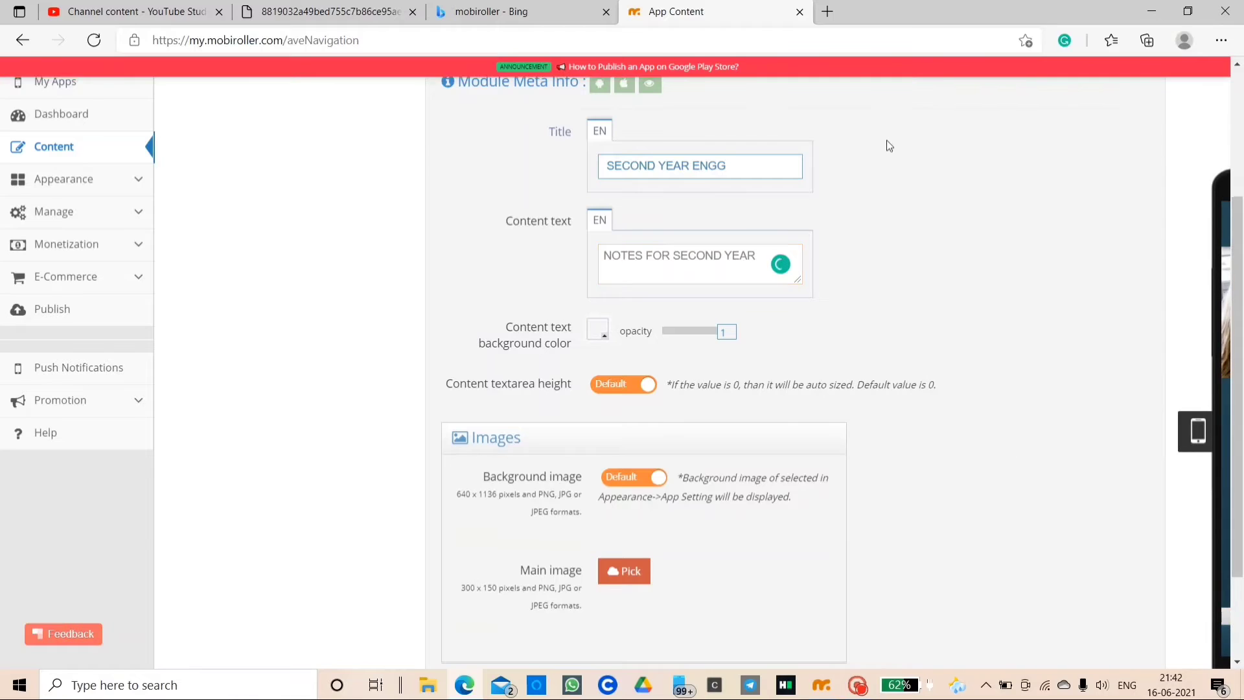
pyautogui.scroll(3, 886, 140)
pyautogui.click(755, 459)
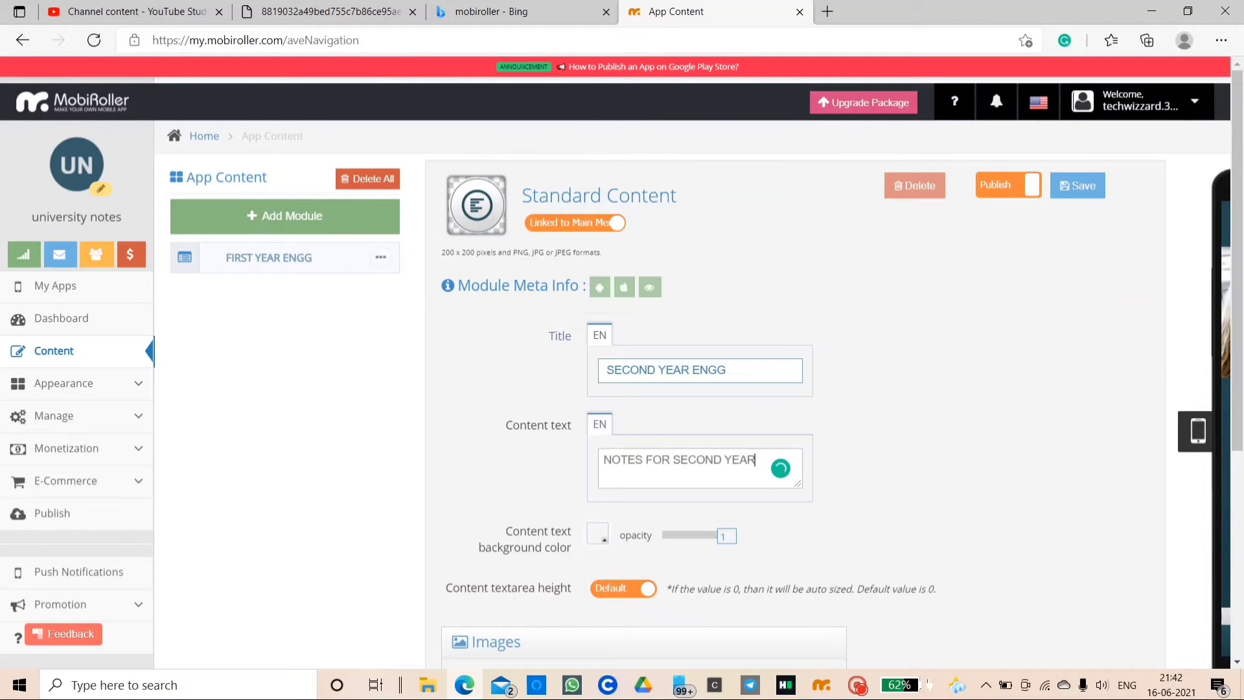
pyautogui.press('Return')
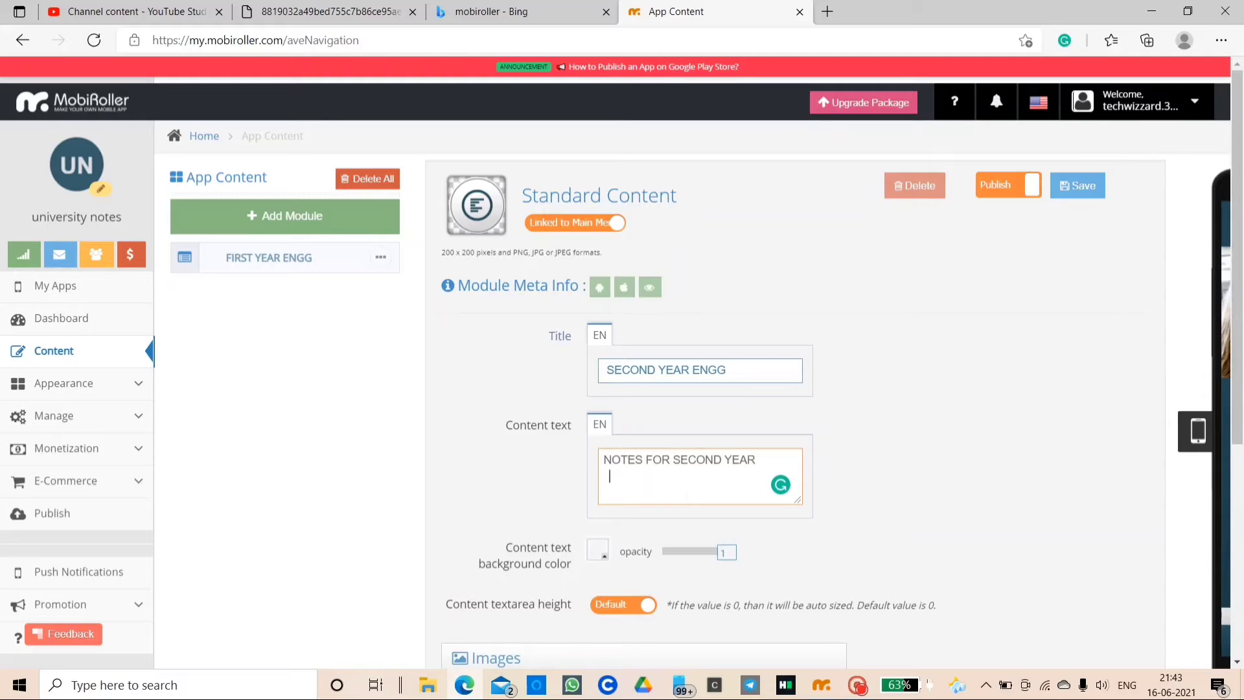
pyautogui.write('3RD SEM: HTTPS')
pyautogui.press('BackSpace')
pyautogui.press('BackSpace')
pyautogui.press('BackSpace')
pyautogui.press('BackSpace')
pyautogui.press('BackSpace')
pyautogui.press('capslock')
pyautogui.write('h')
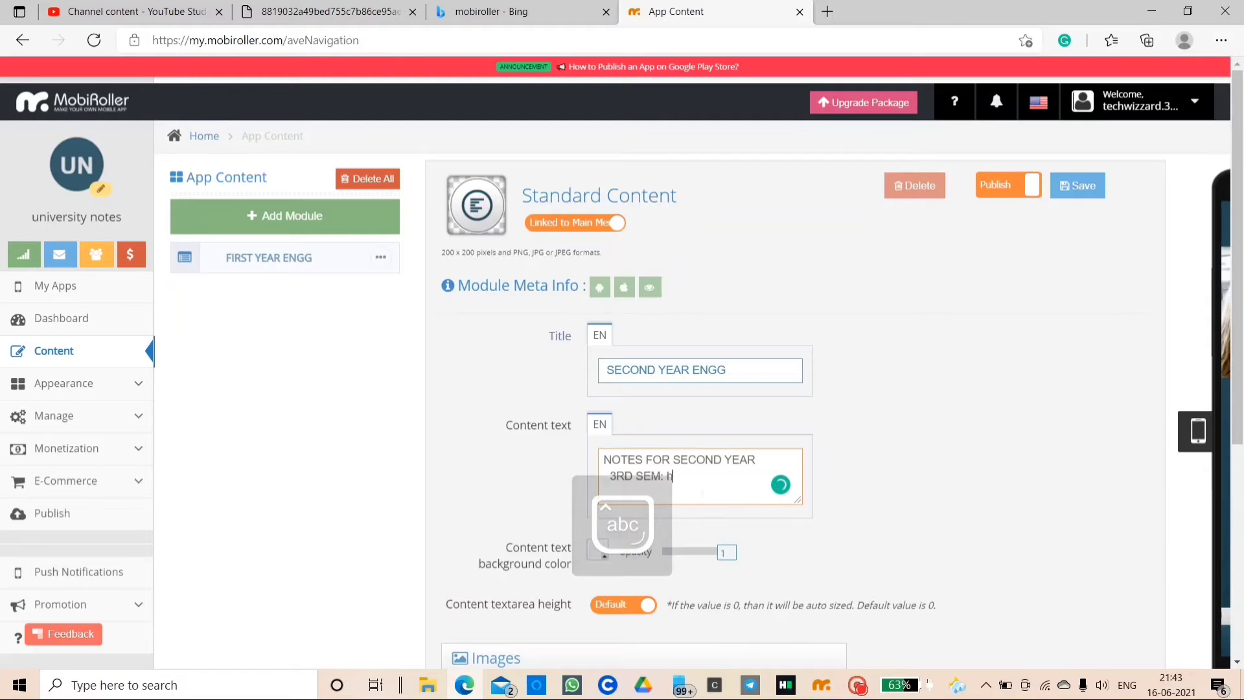
pyautogui.write('ttps')
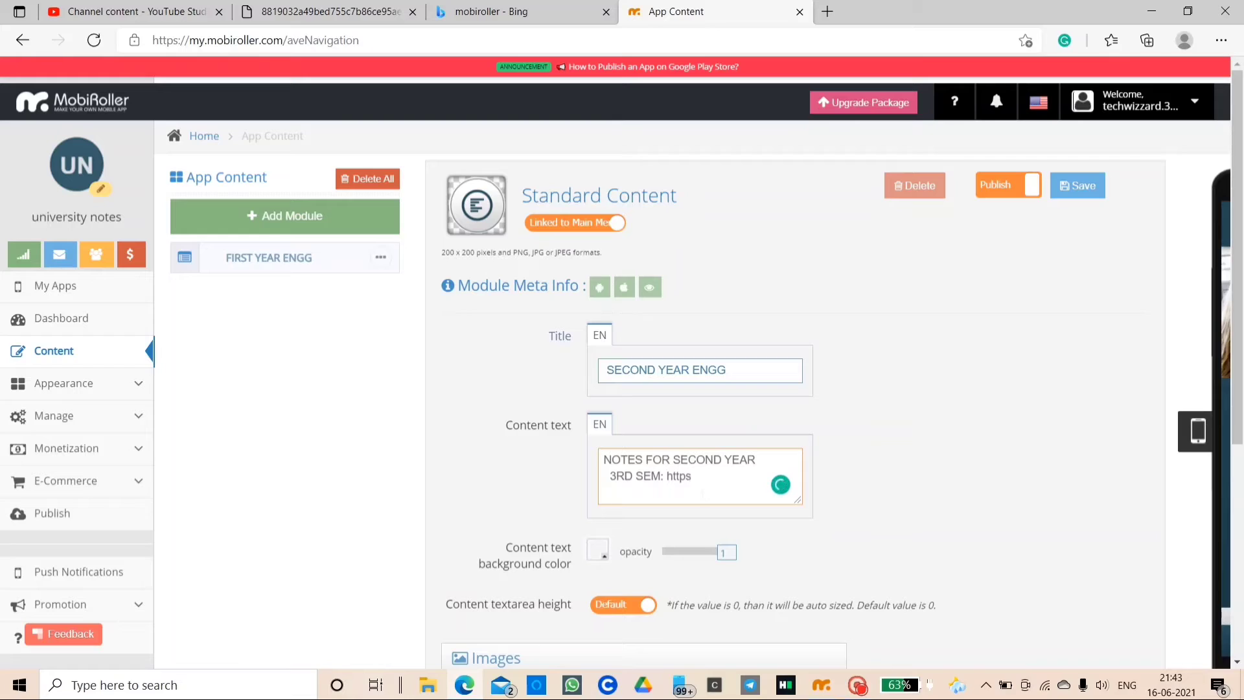
pyautogui.write(':/')
pyautogui.write('/drive.xyz')
# Step: Save the SECOND YEAR ENGG module to the app content
pyautogui.scroll(-2, 874, 584)
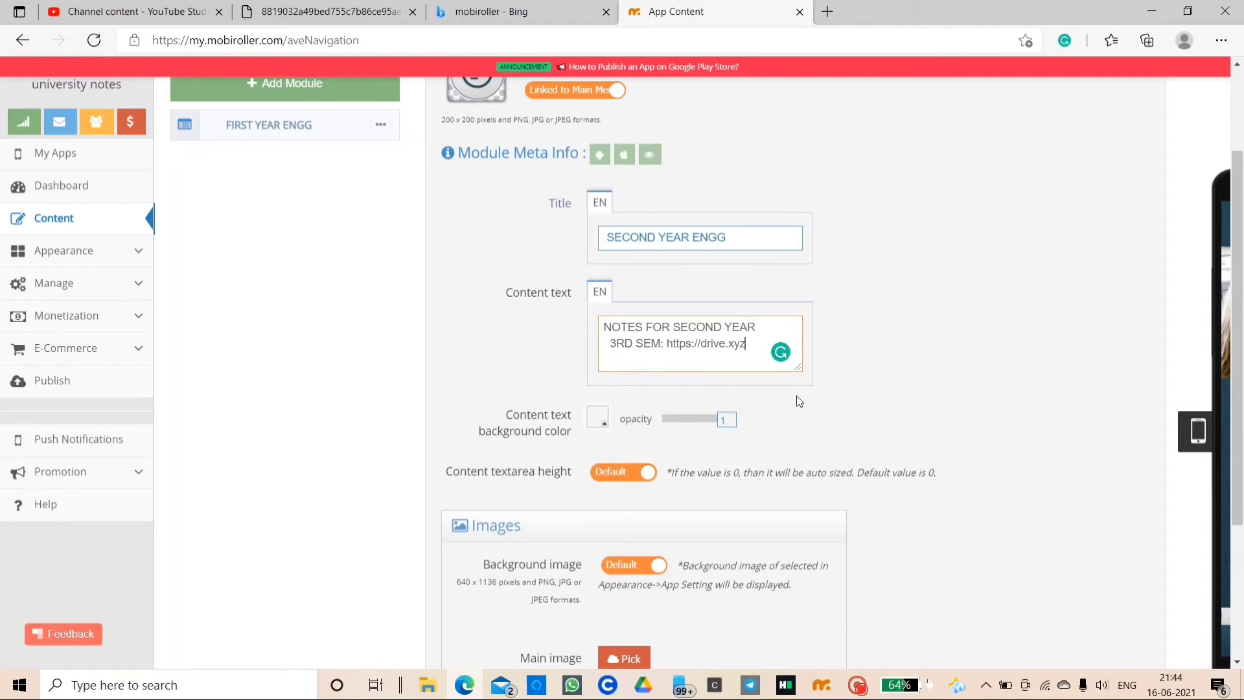
pyautogui.scroll(2, 795, 395)
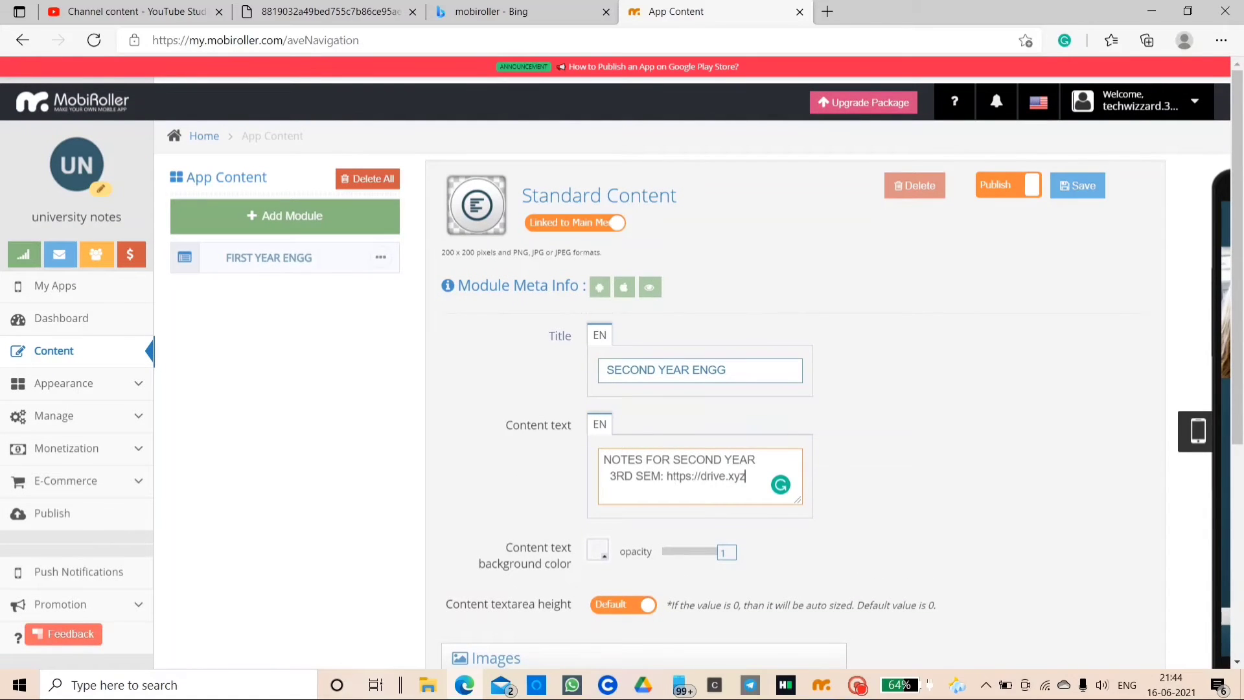
pyautogui.click(1069, 184)
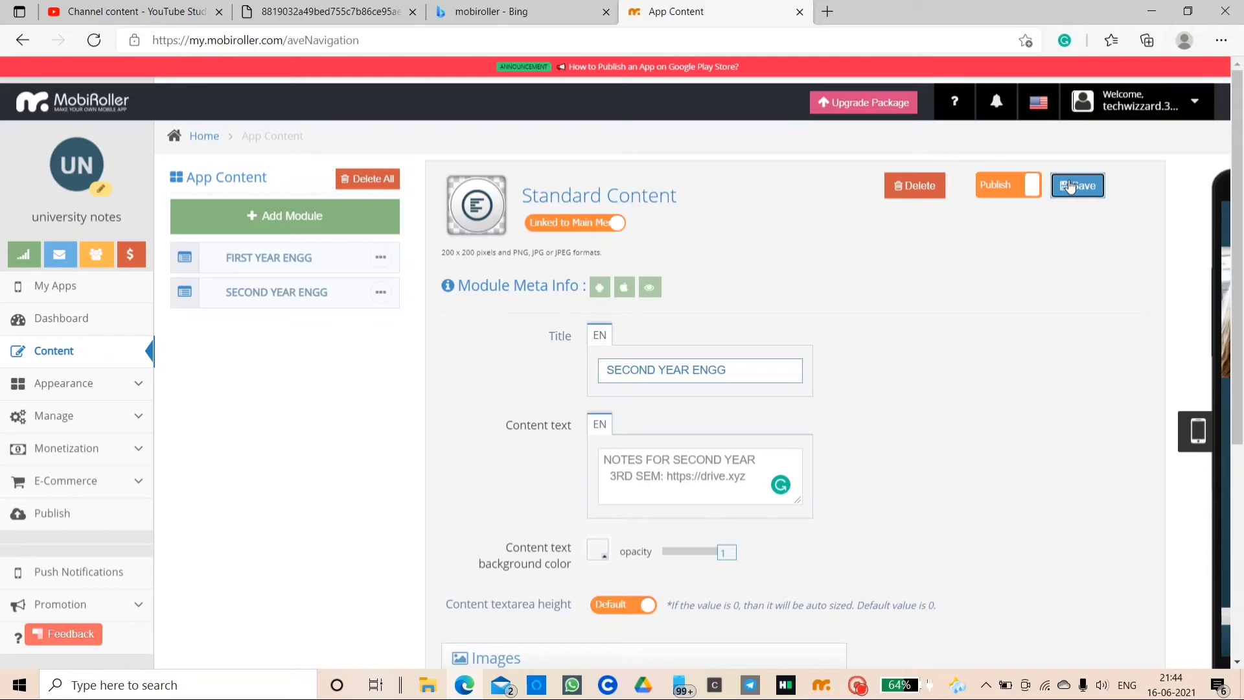
# Step: Reload the HTML5 phone preview and switch between the FIRST YEAR ENGG and SECOND YEAR ENGG modules
pyautogui.click(1197, 432)
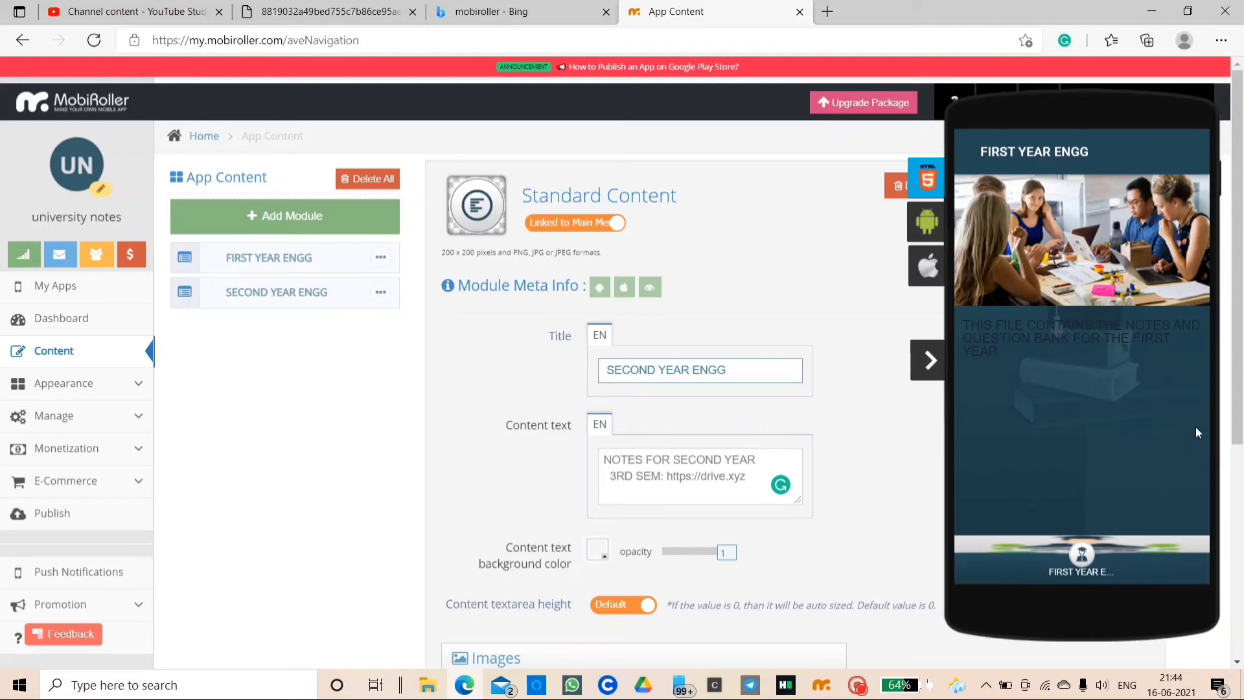
pyautogui.click(932, 184)
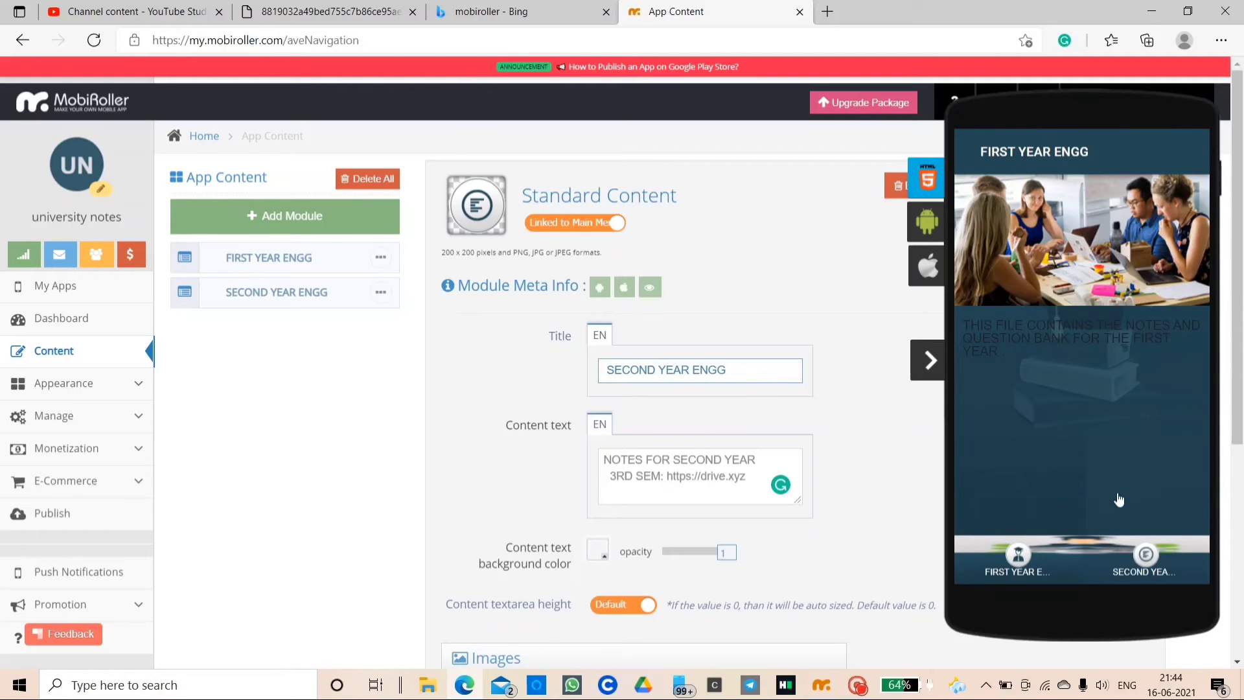
pyautogui.click(1147, 555)
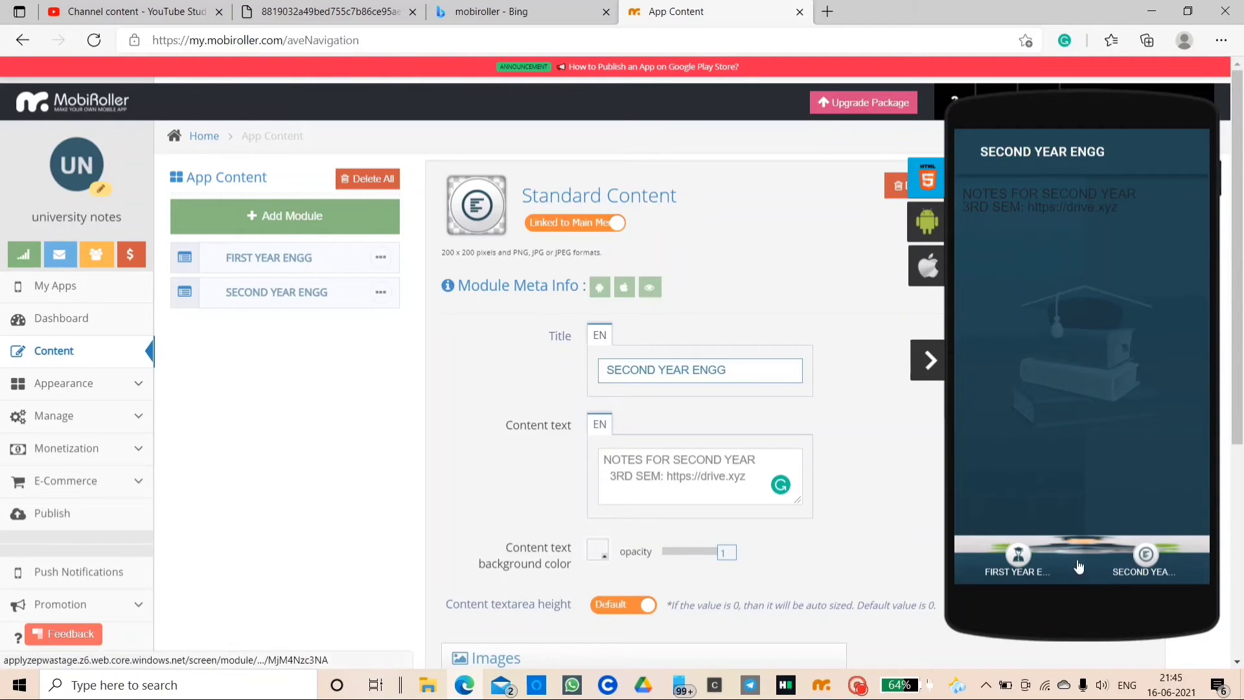
pyautogui.click(1031, 558)
pyautogui.click(1148, 556)
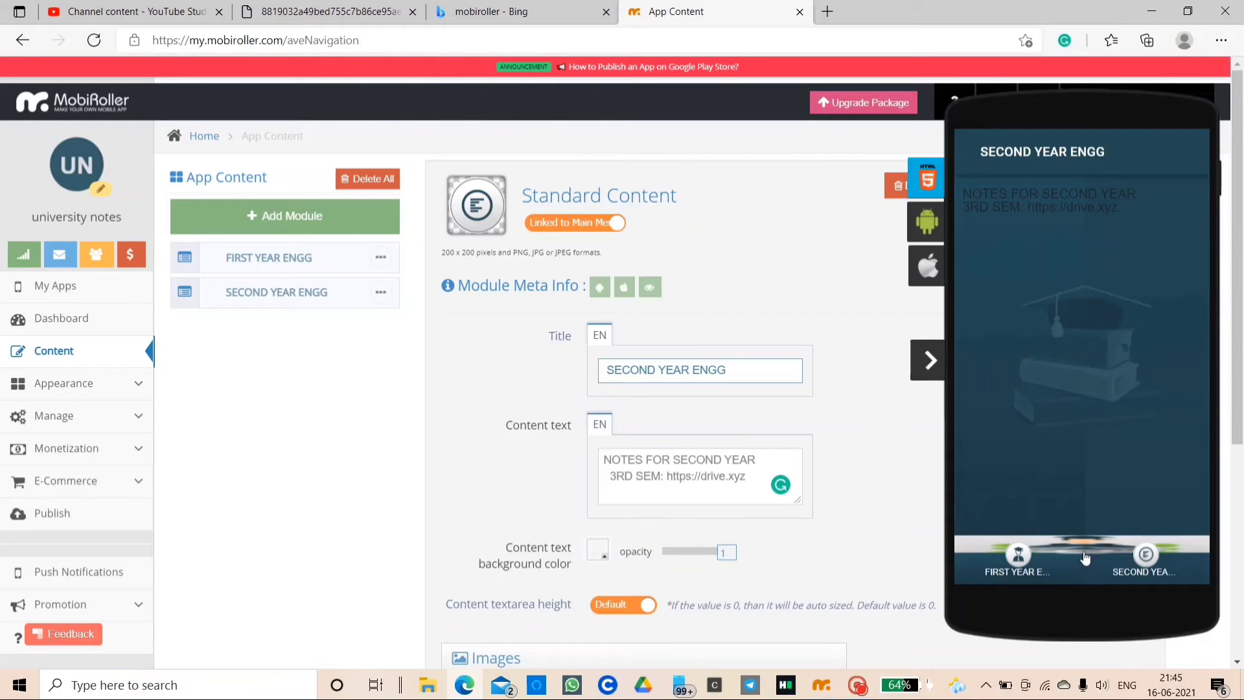
pyautogui.click(1024, 559)
# Step: Inspect the SECOND YEAR ENGG module's content text up close in the phone preview, and collapse the preview
pyautogui.scroll(-5, 778, 568)
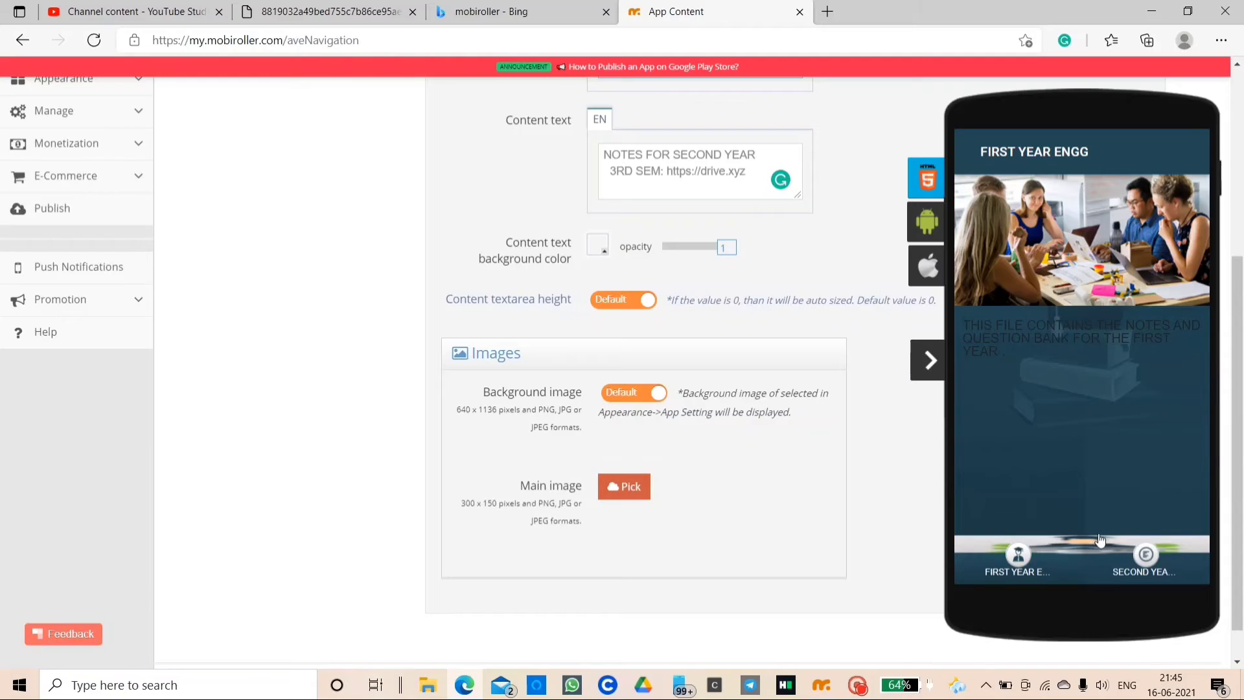
pyautogui.click(1145, 554)
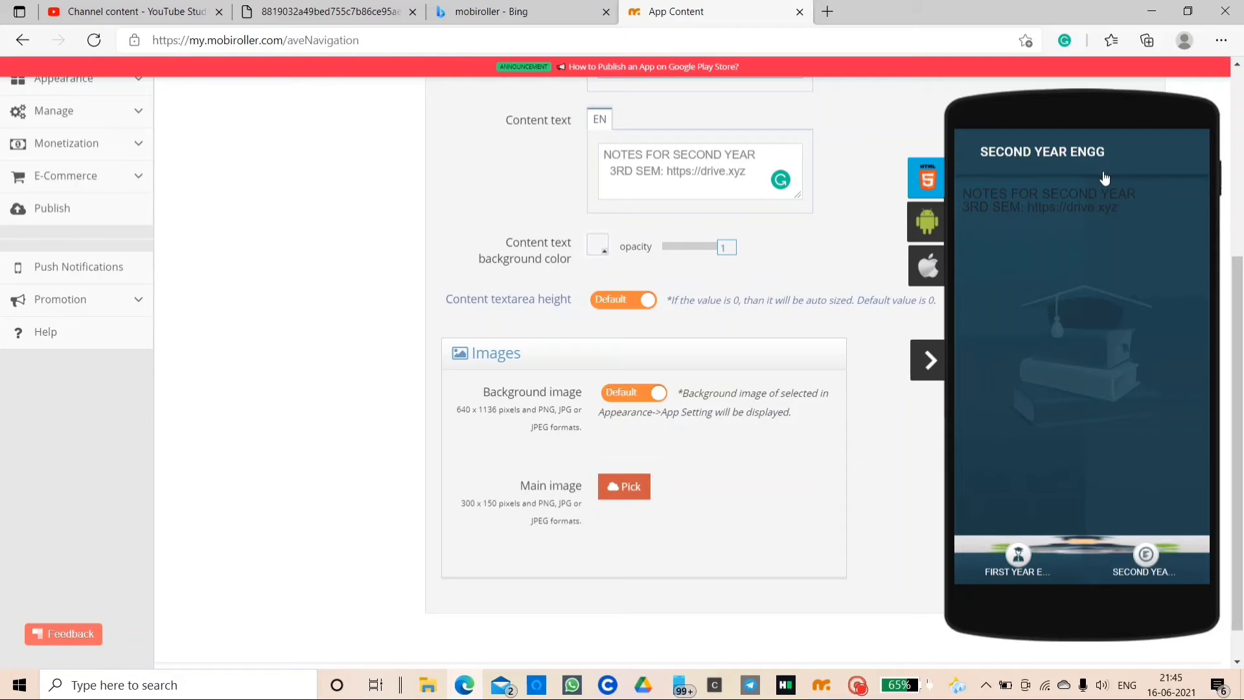
pyautogui.scroll(5, 1015, 210)
pyautogui.hscroll(3, 1007, 214)
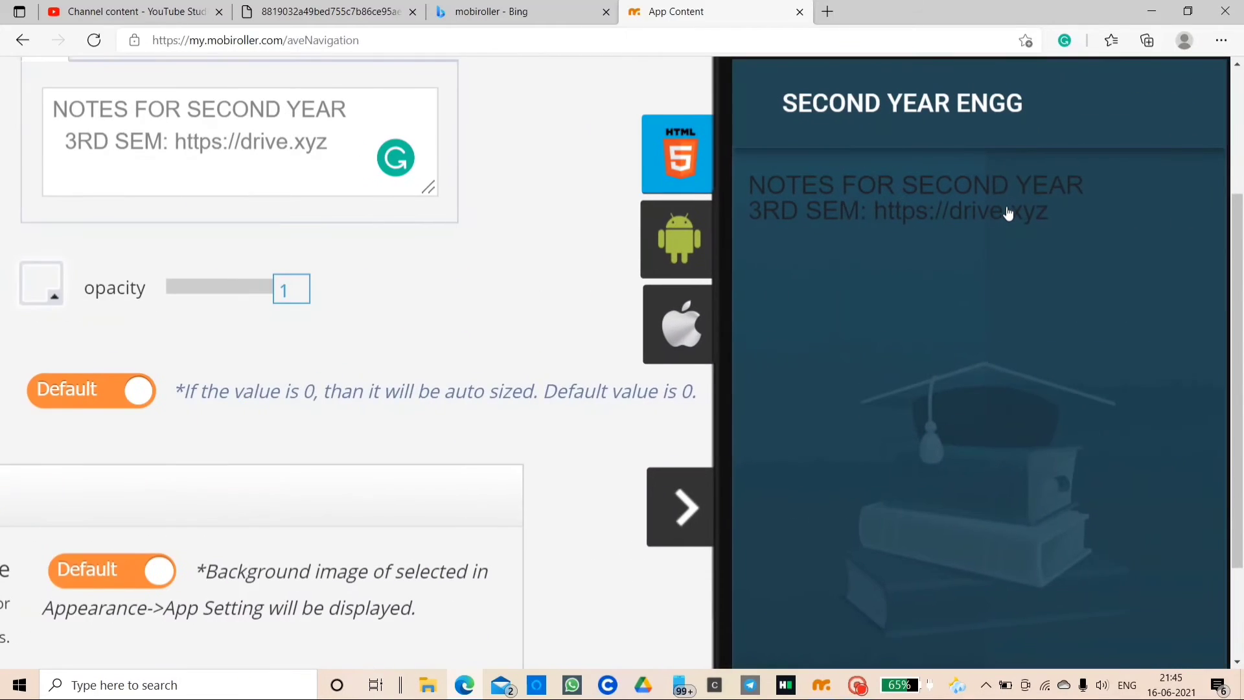
pyautogui.scroll(3, 1008, 214)
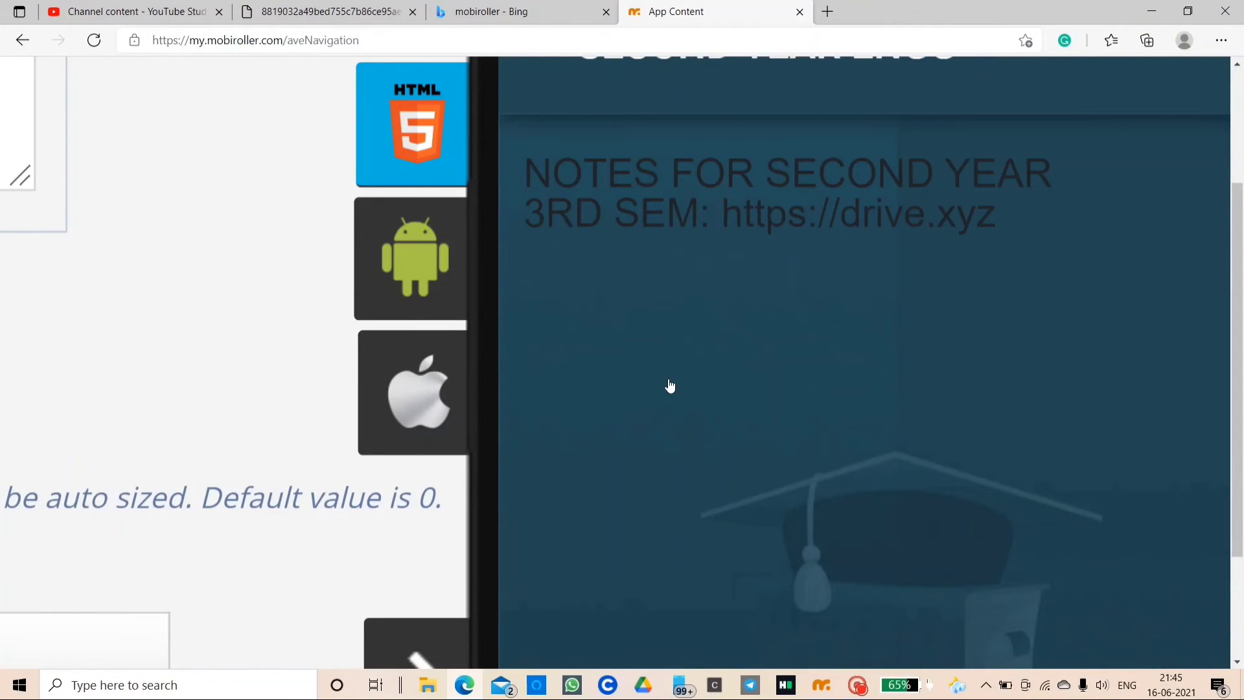
pyautogui.scroll(-5, 669, 386)
pyautogui.scroll(-3, 670, 386)
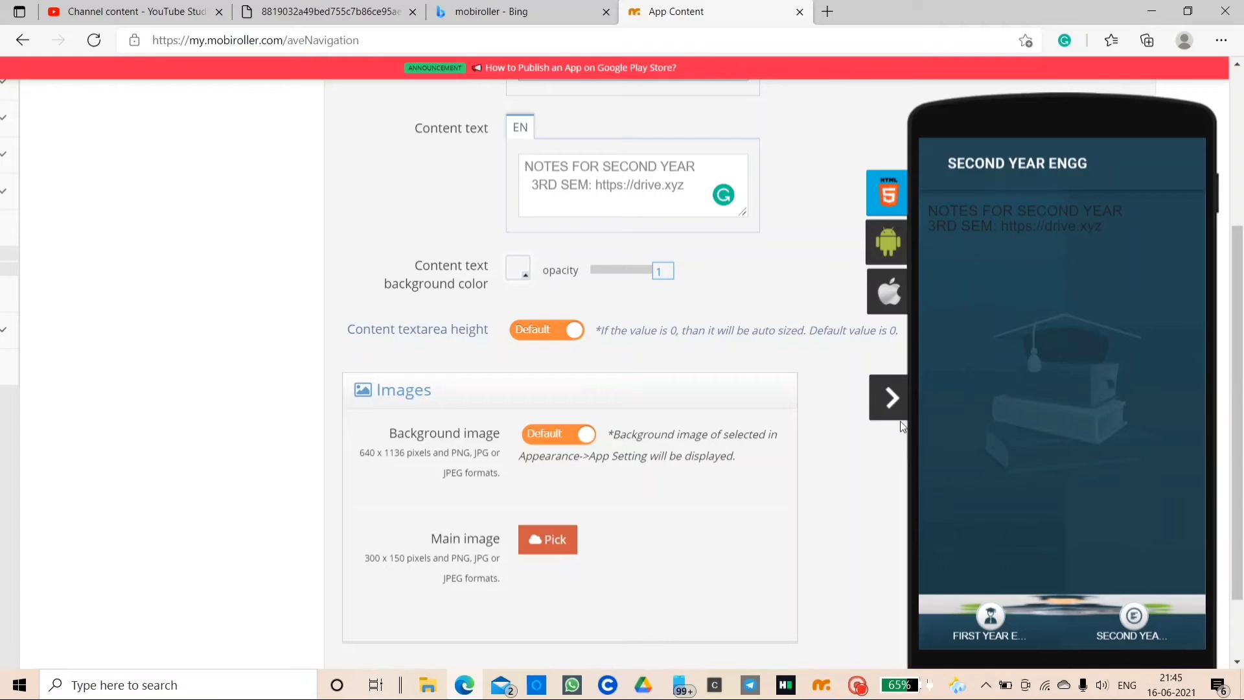
pyautogui.click(892, 399)
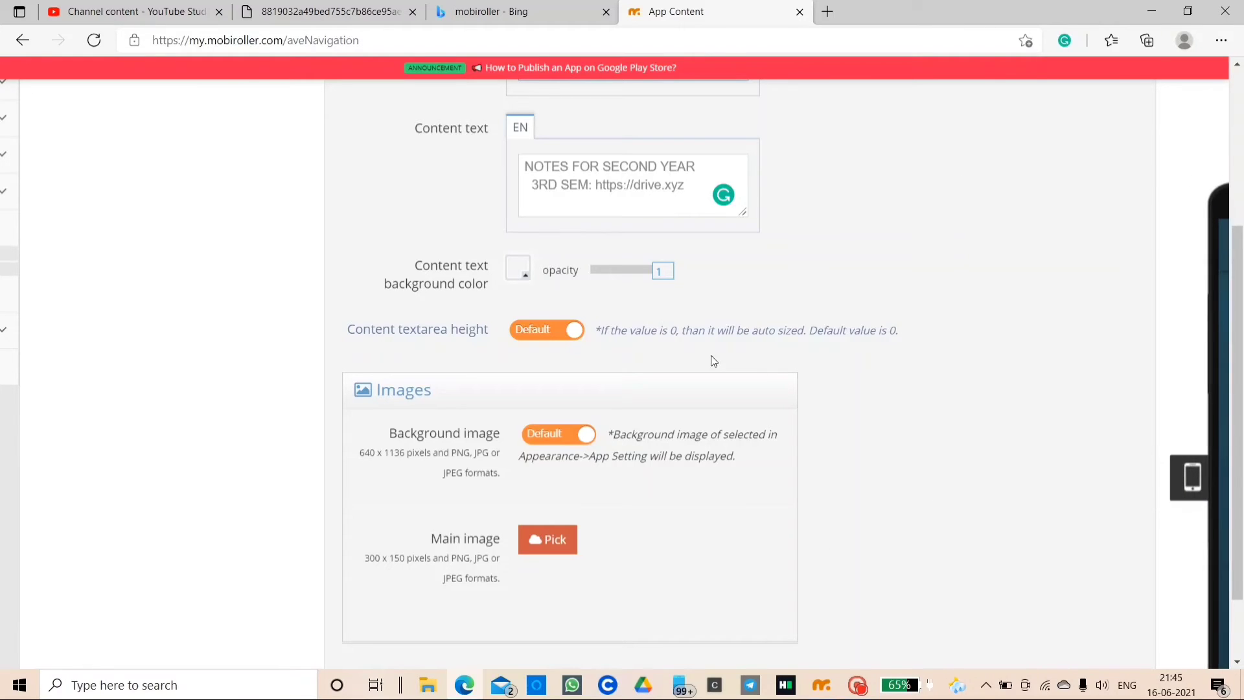
pyautogui.scroll(6, 709, 355)
pyautogui.hotkey('ctrl', '-')
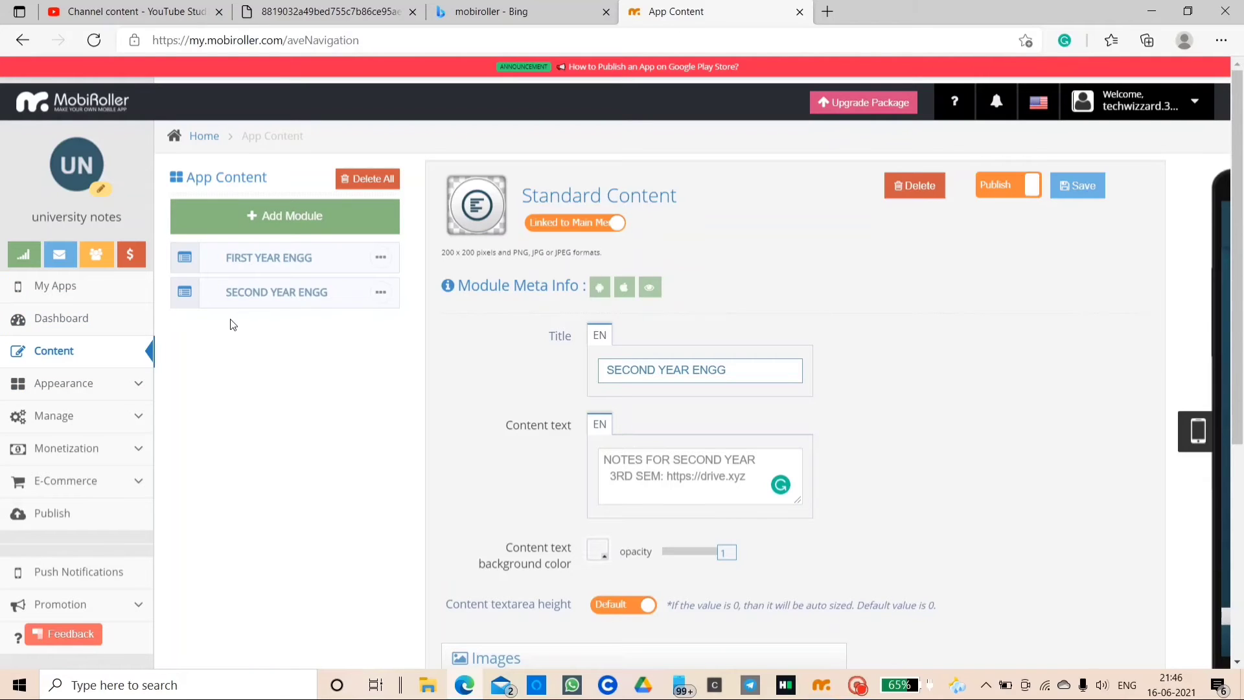
# Step: Open the list of available content modules and examine the module types that can be added to the app
pyautogui.click(69, 357)
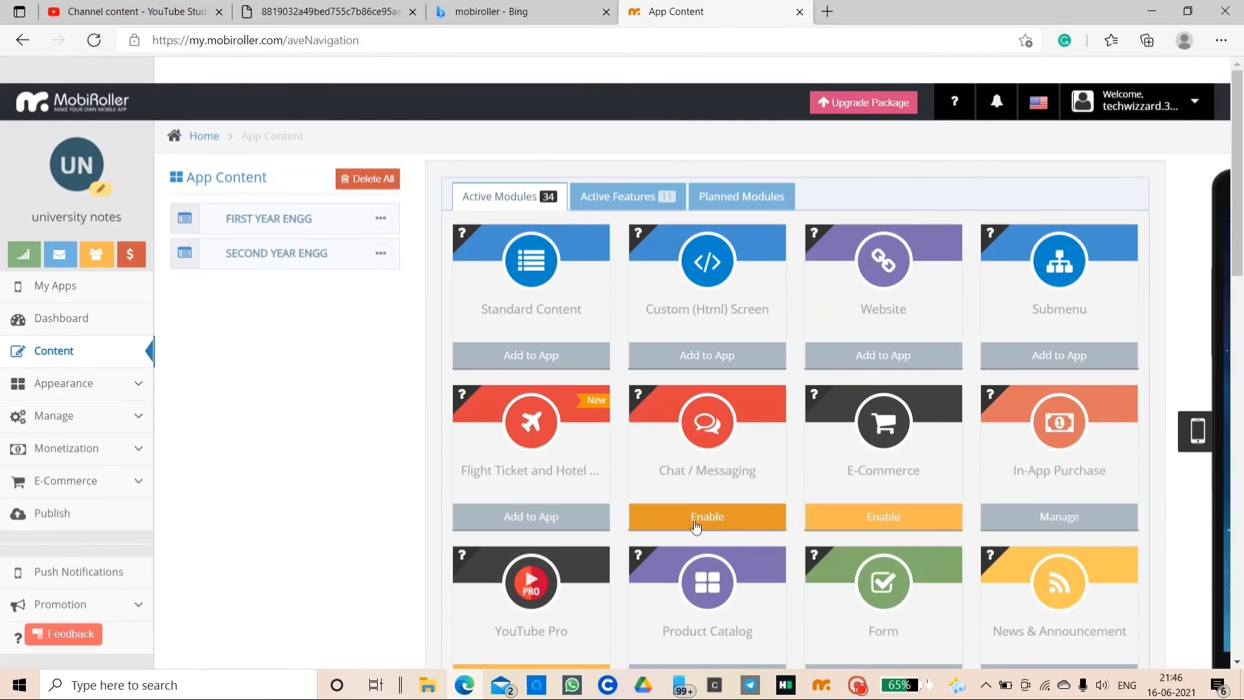
pyautogui.scroll(-2, 755, 451)
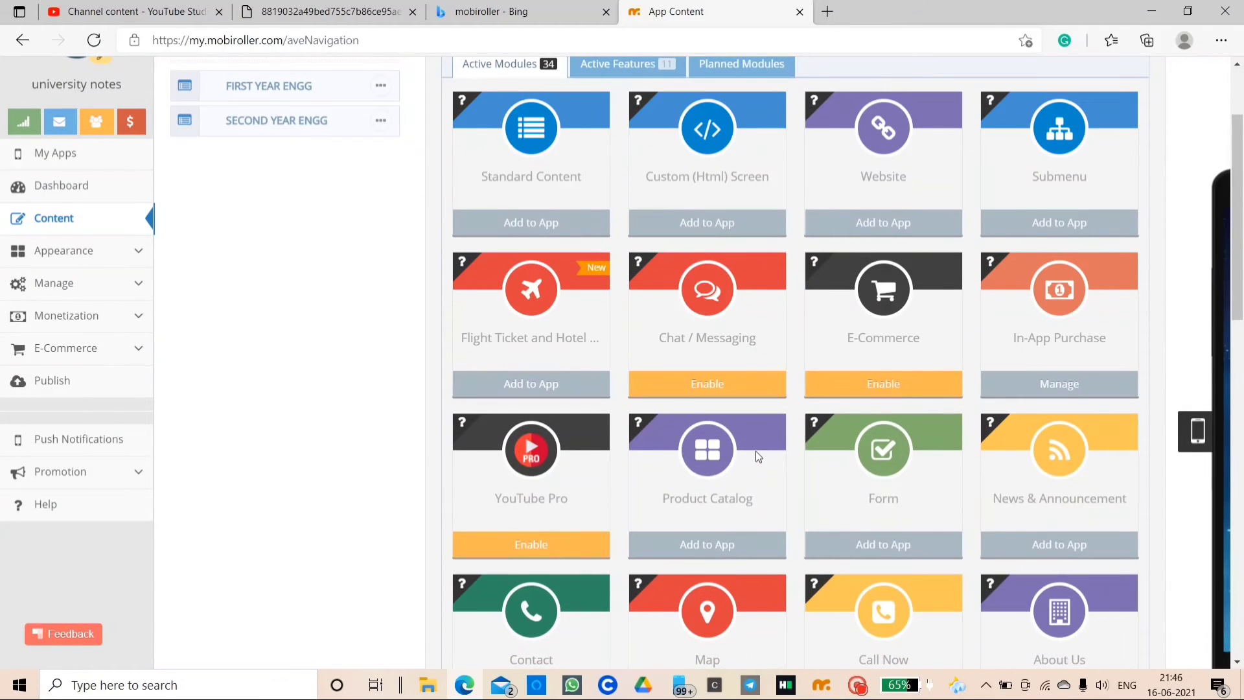
pyautogui.scroll(-5, 755, 451)
pyautogui.scroll(-2, 556, 596)
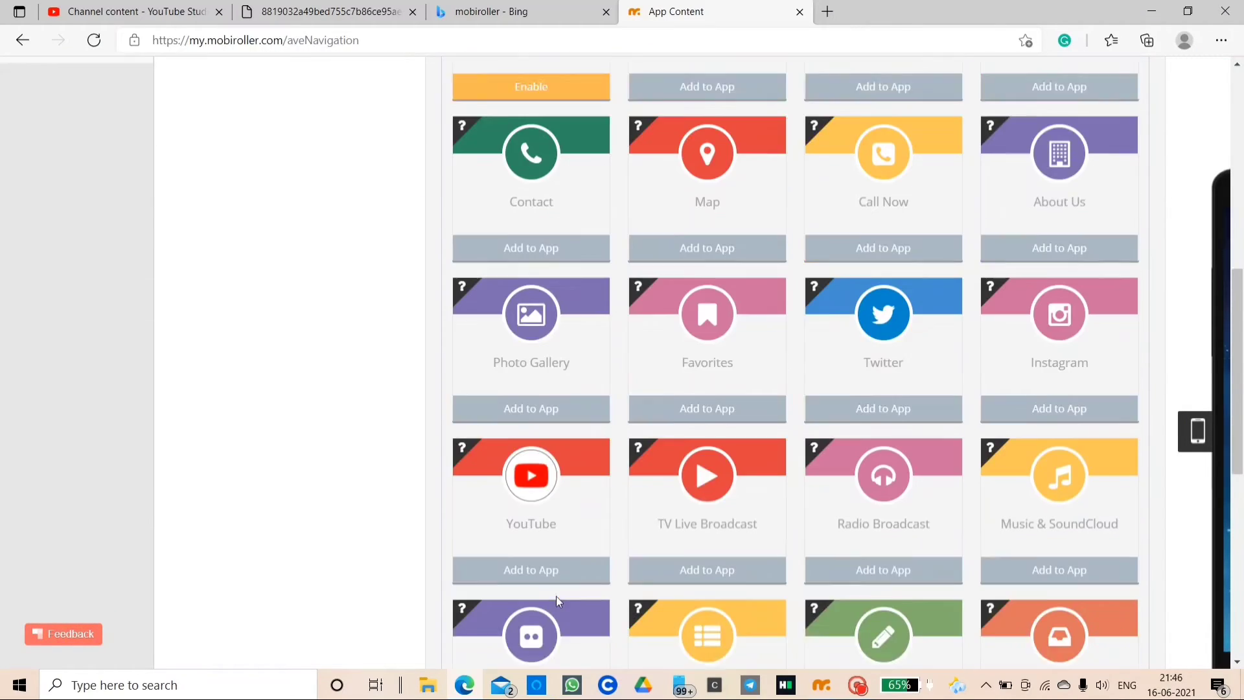
pyautogui.scroll(-1, 555, 596)
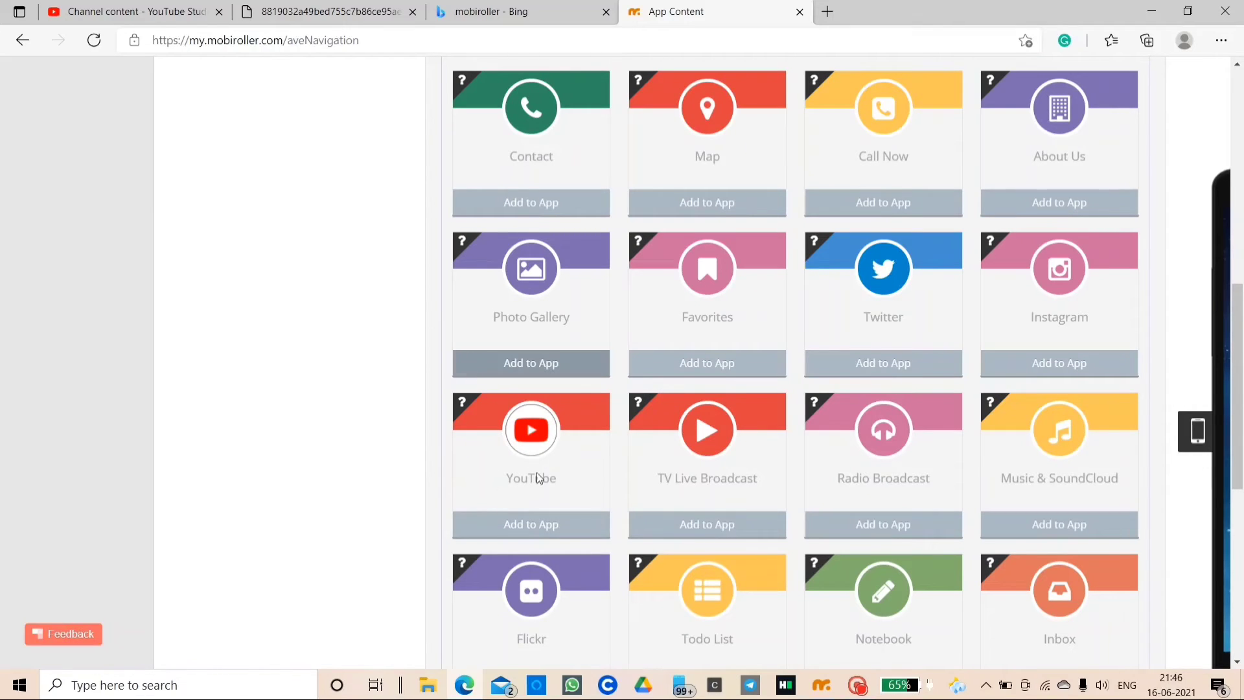
pyautogui.moveTo(811, 250)
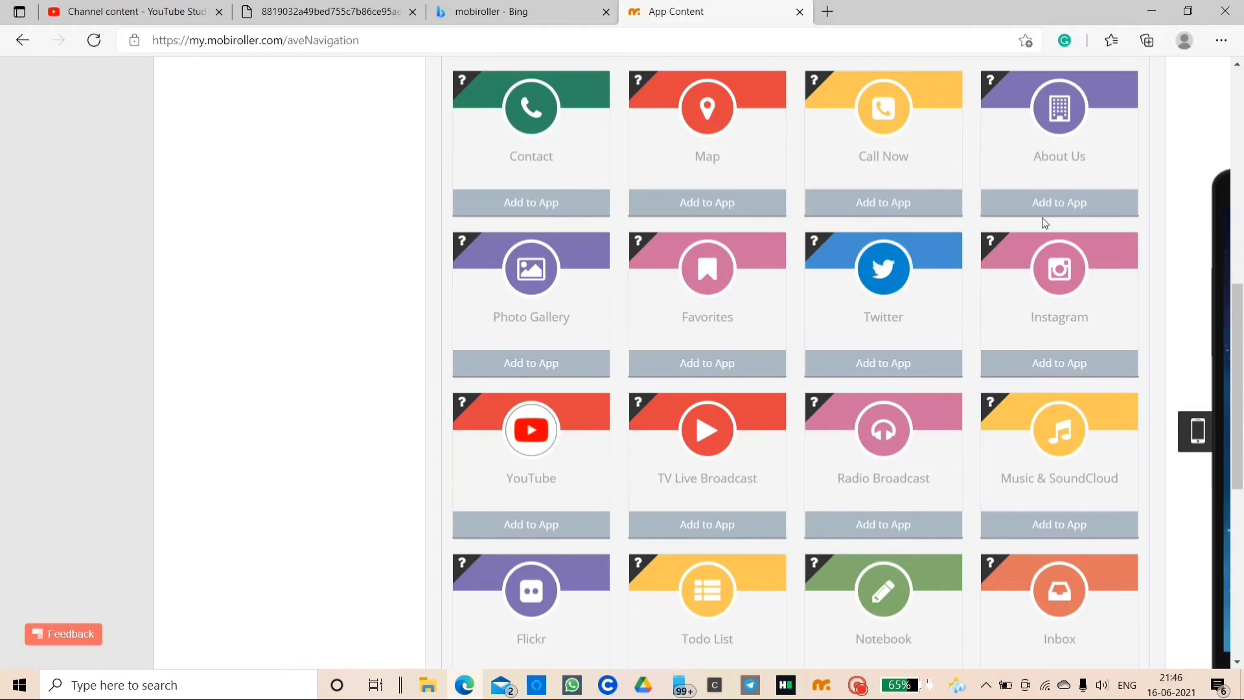
pyautogui.scroll(4, 845, 293)
pyautogui.scroll(2, 938, 408)
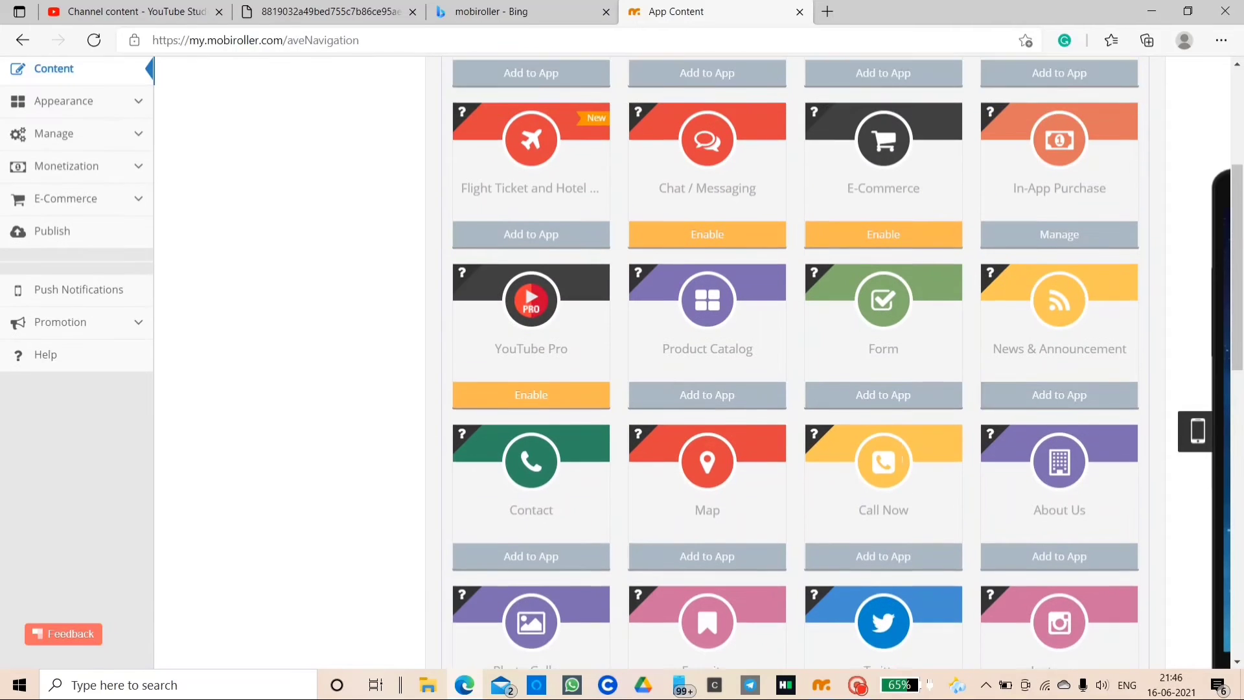
pyautogui.scroll(-10, 902, 457)
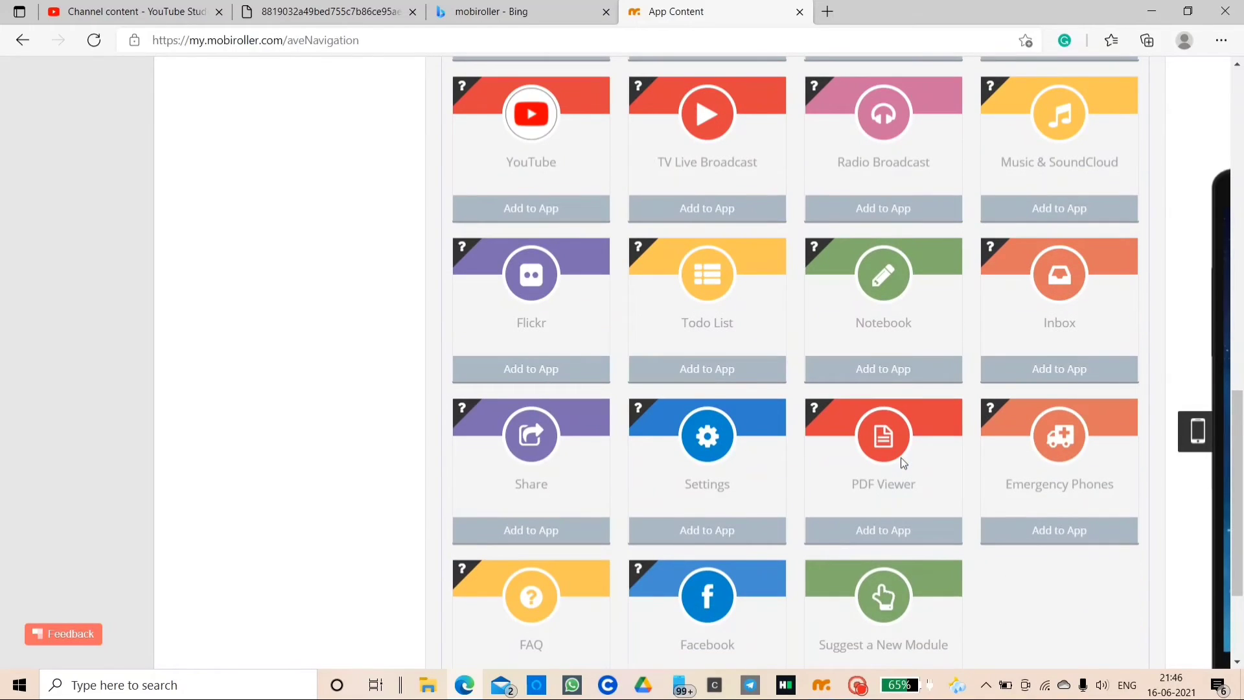
pyautogui.scroll(-2, 901, 457)
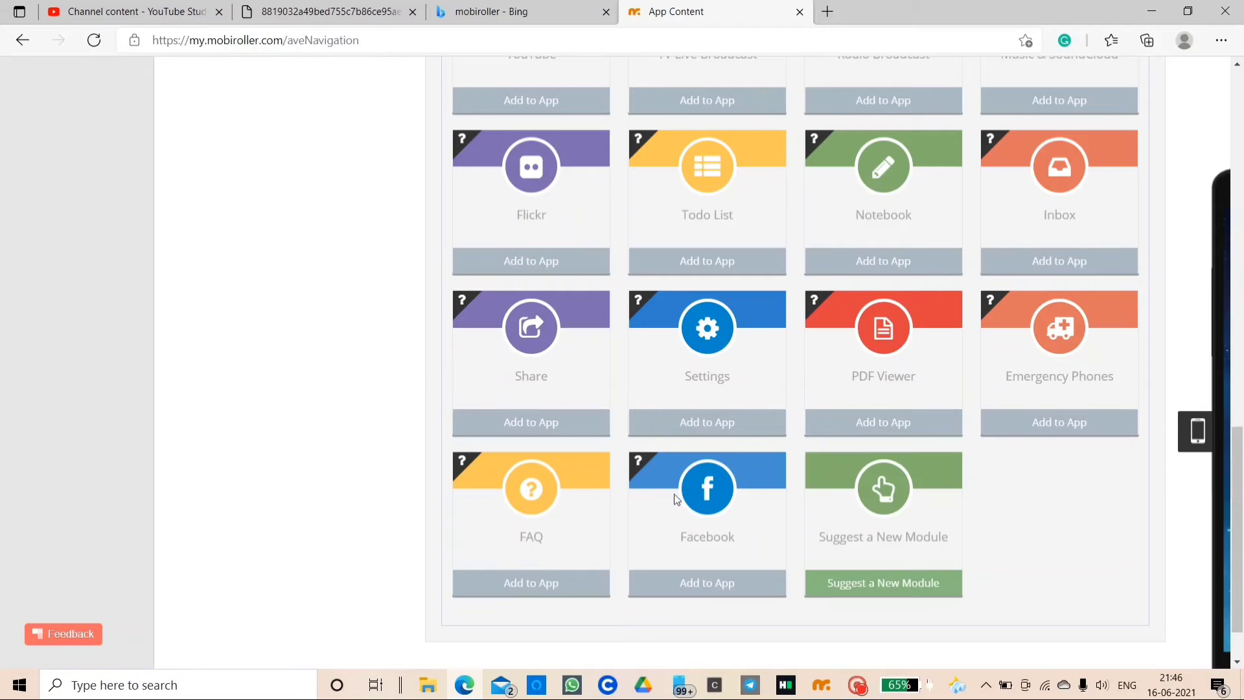
pyautogui.scroll(2, 919, 382)
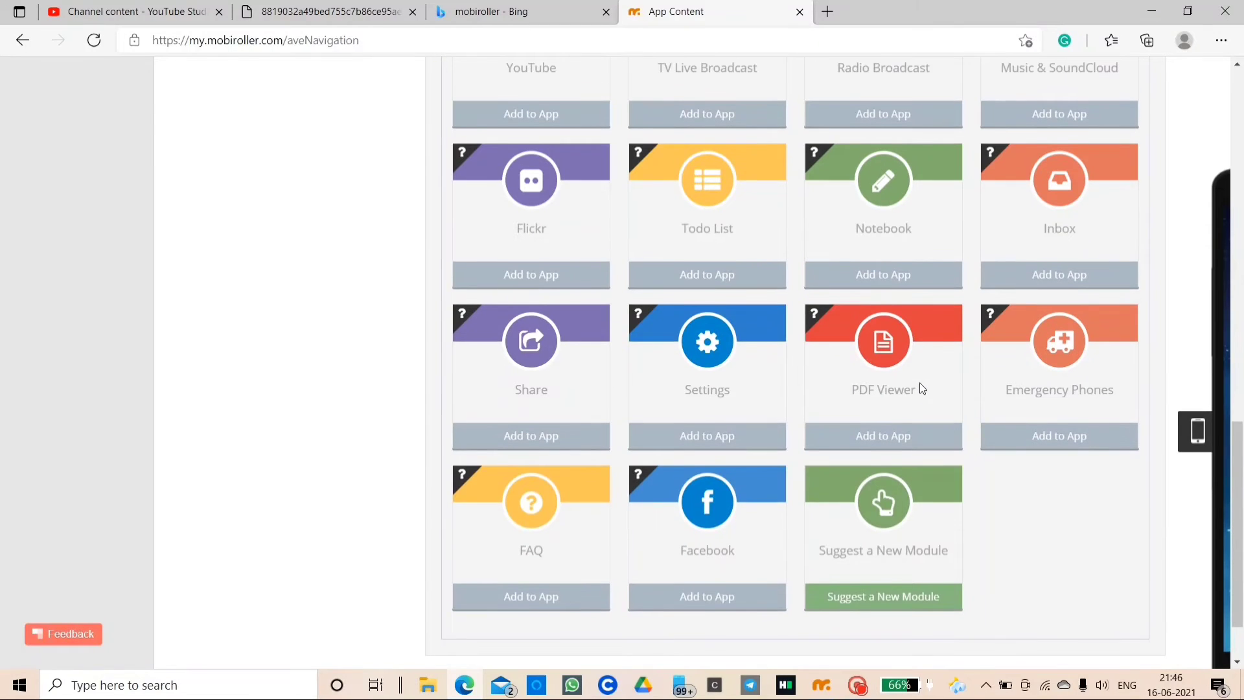
pyautogui.scroll(12, 1051, 305)
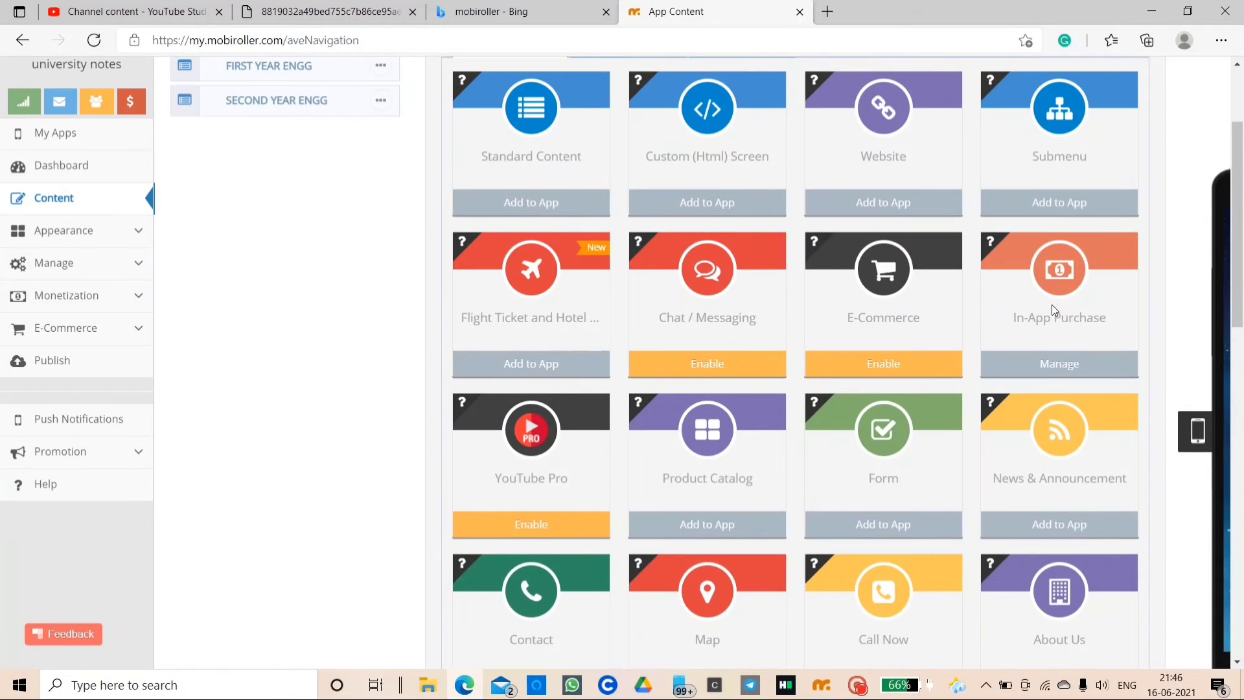
# Step: Review the available content modules and the list of active features that the app can use
pyautogui.scroll(2, 1051, 305)
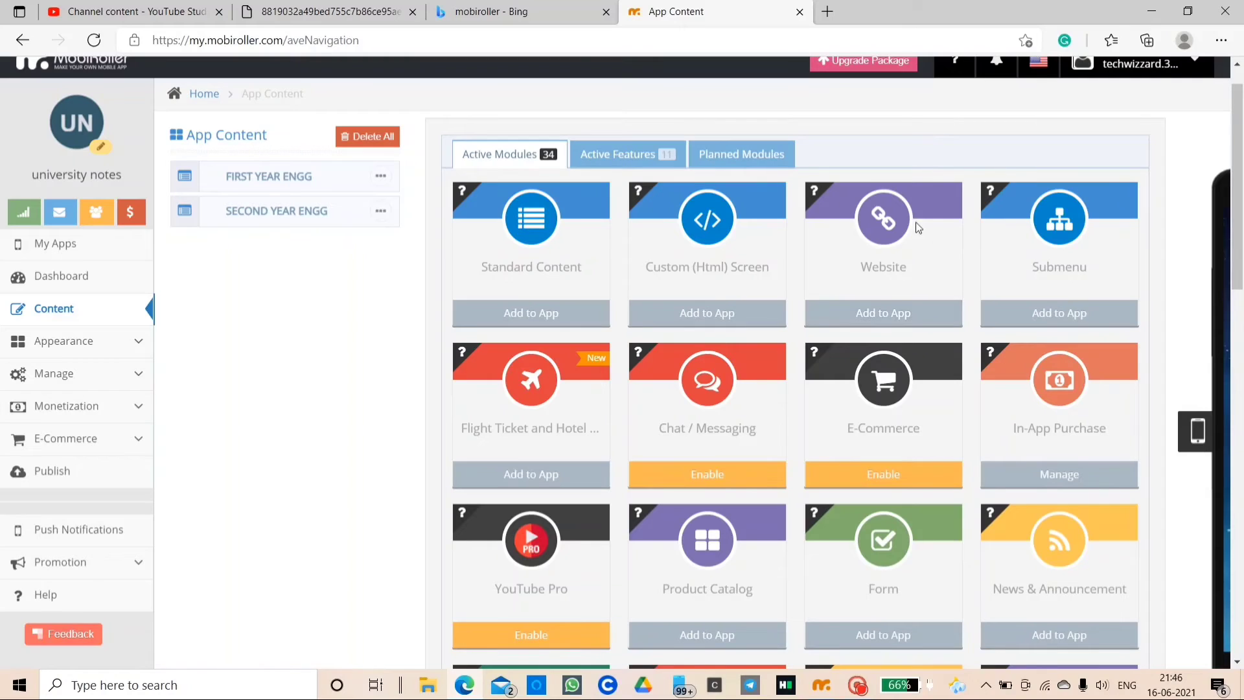
pyautogui.scroll(-1, 811, 596)
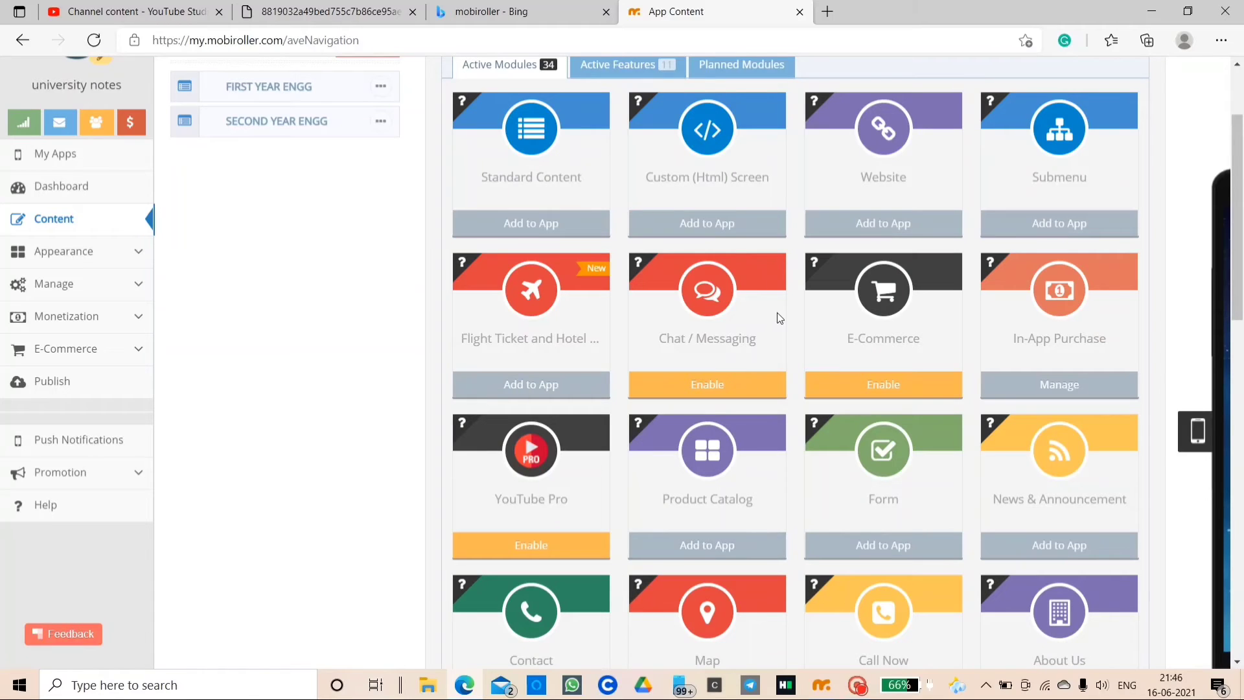
pyautogui.scroll(1, 776, 313)
pyautogui.click(618, 182)
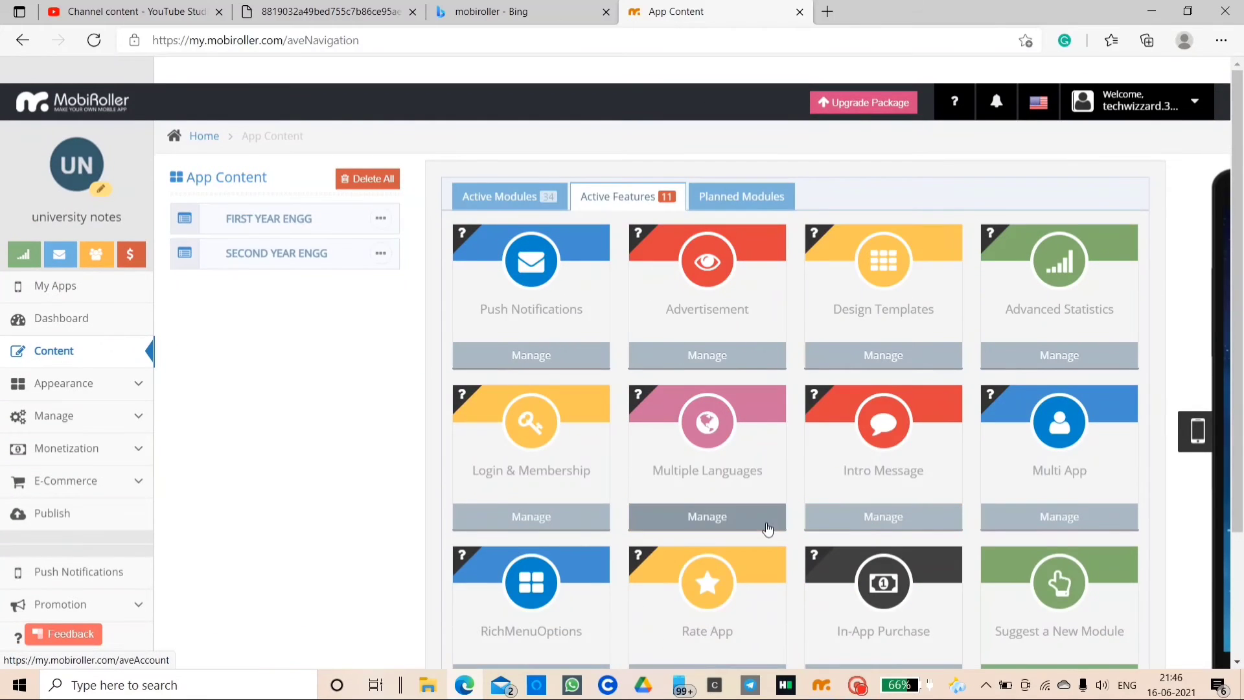
pyautogui.scroll(-2, 766, 529)
pyautogui.scroll(2, 778, 458)
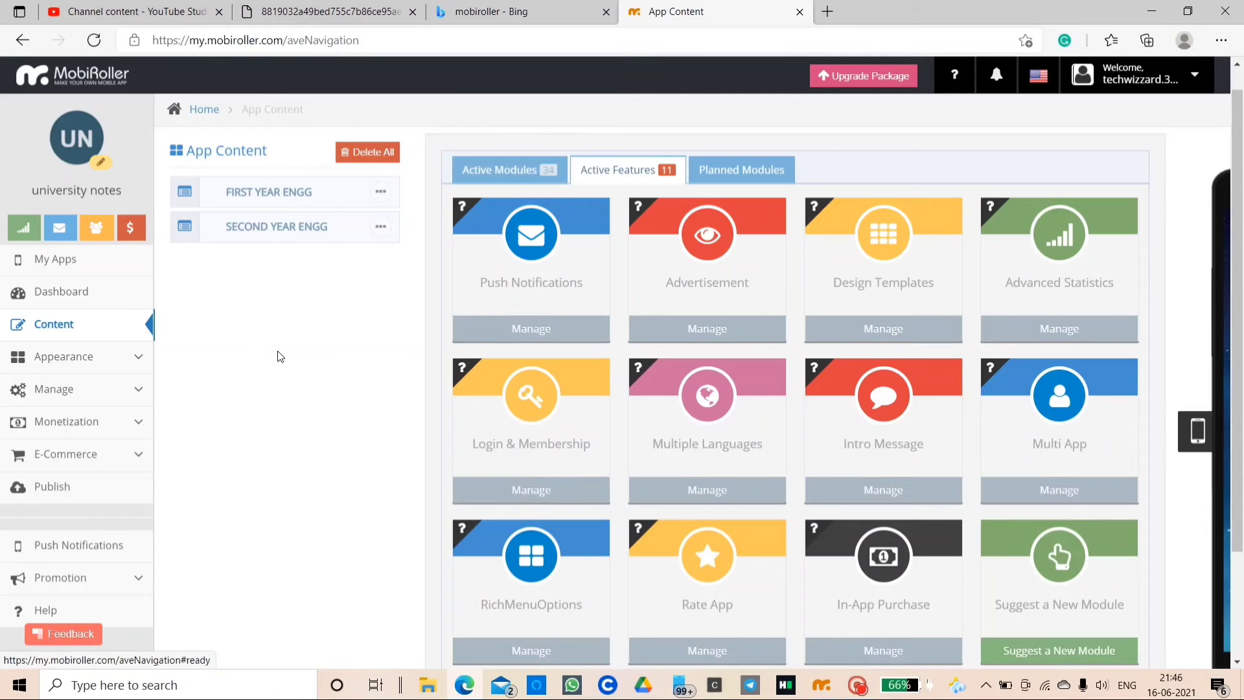
pyautogui.scroll(-2, 278, 356)
# Step: Examine the Push Notifications page with its iOS and Android examples, and return to the app content
pyautogui.click(83, 410)
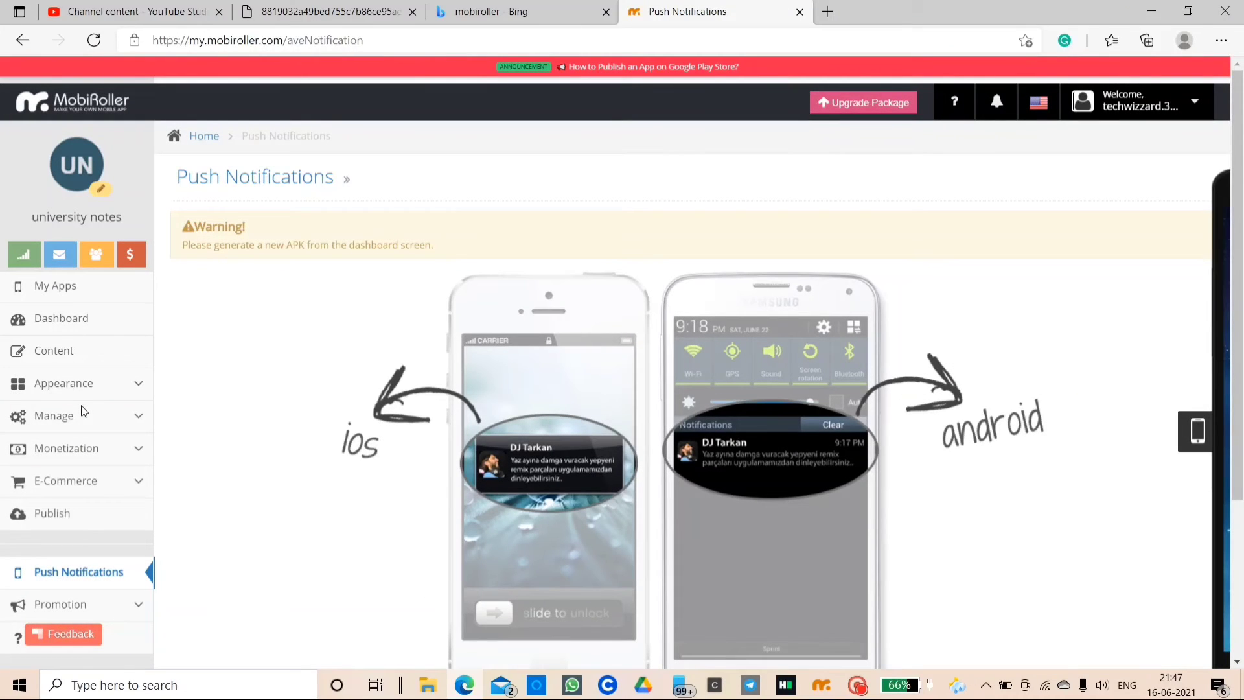
pyautogui.scroll(-3, 324, 450)
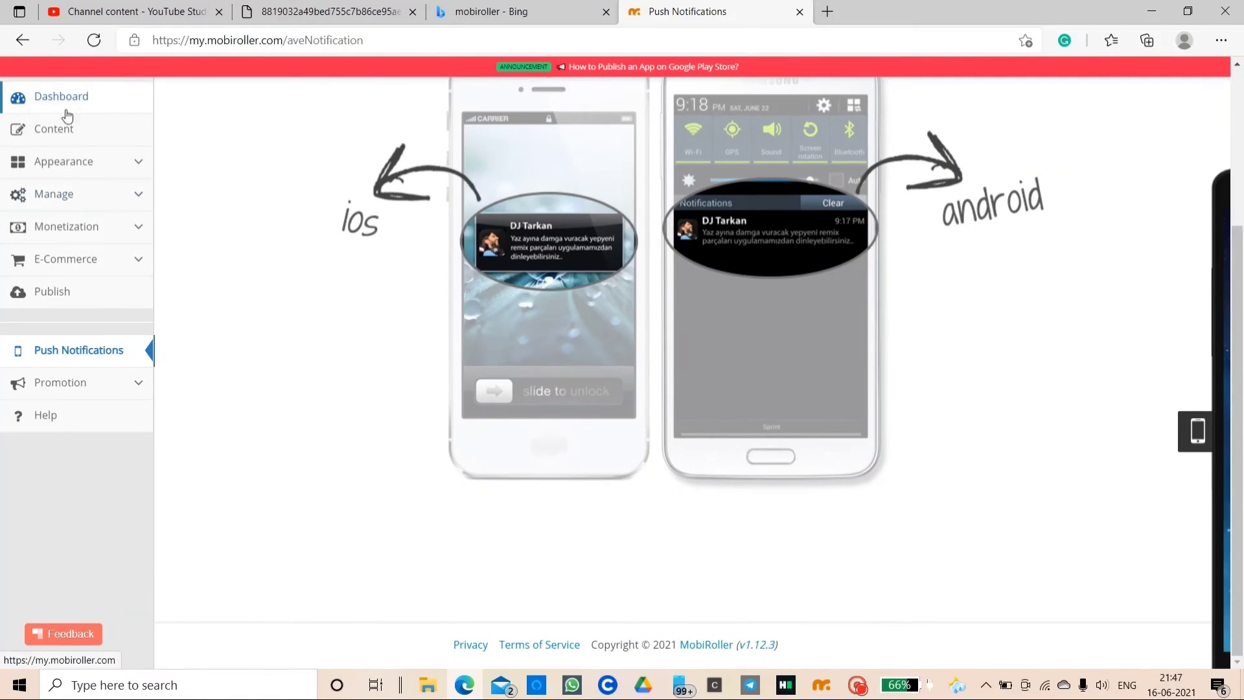
pyautogui.click(67, 129)
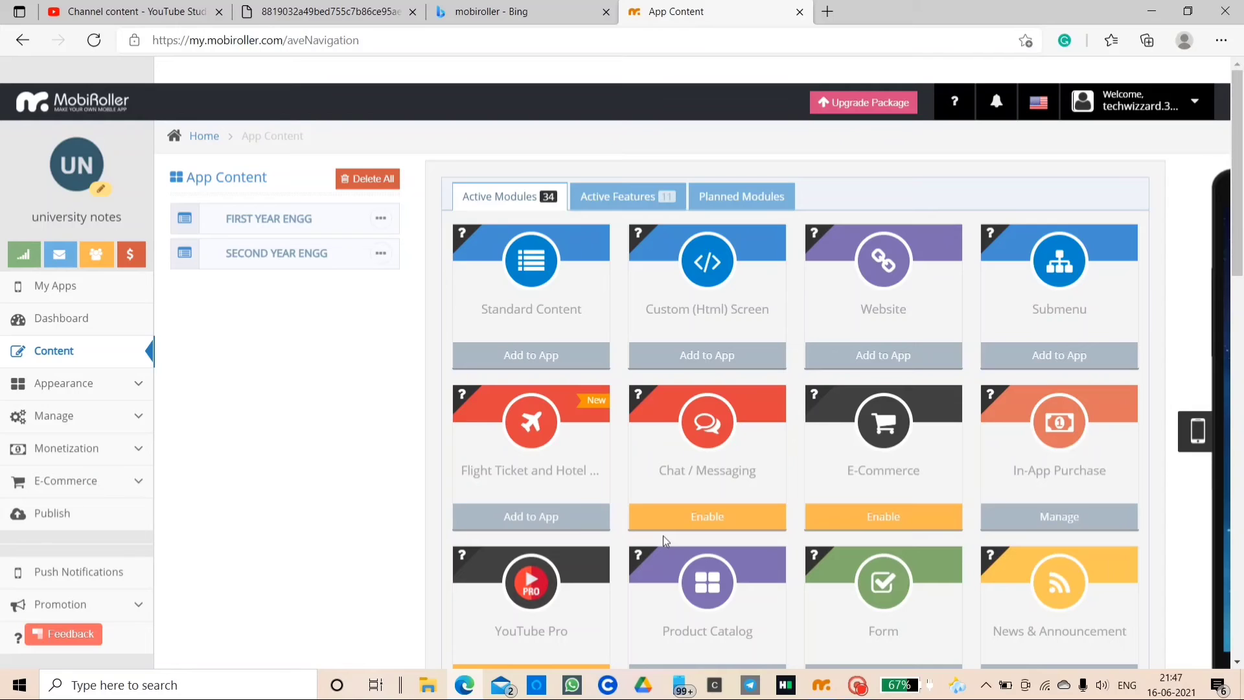
# Step: Look through the active features, planned modules and active modules, and examine the full set of active features
pyautogui.click(667, 198)
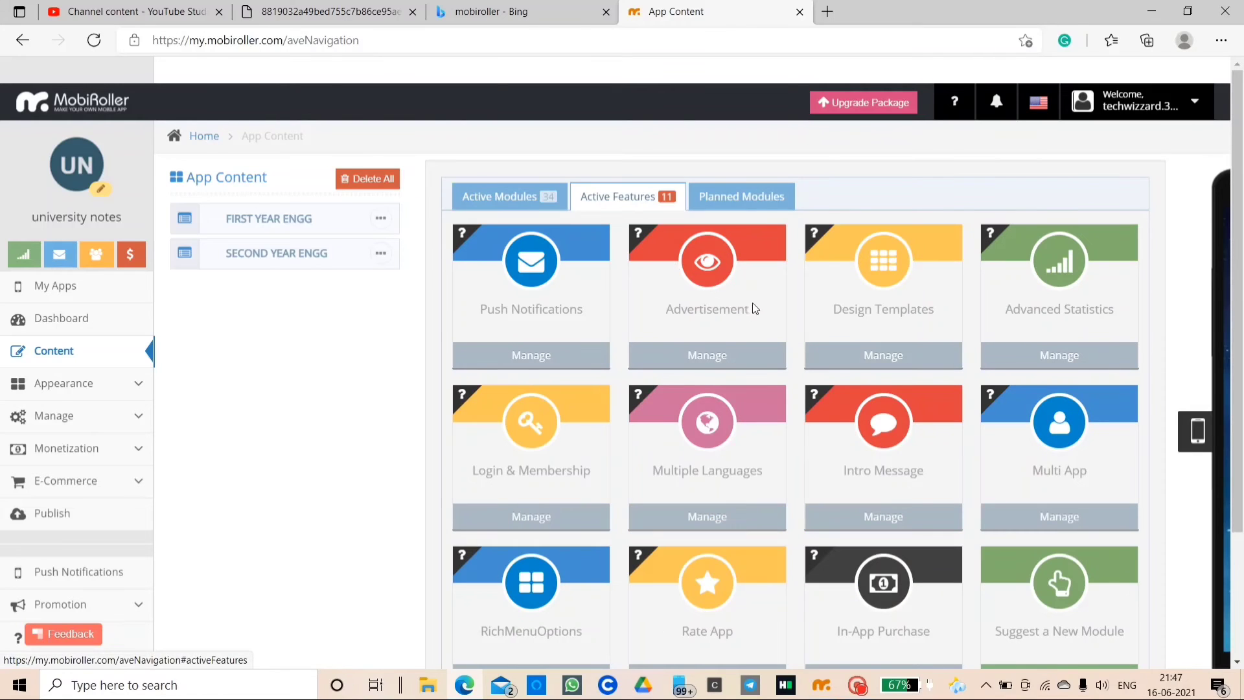
pyautogui.click(745, 196)
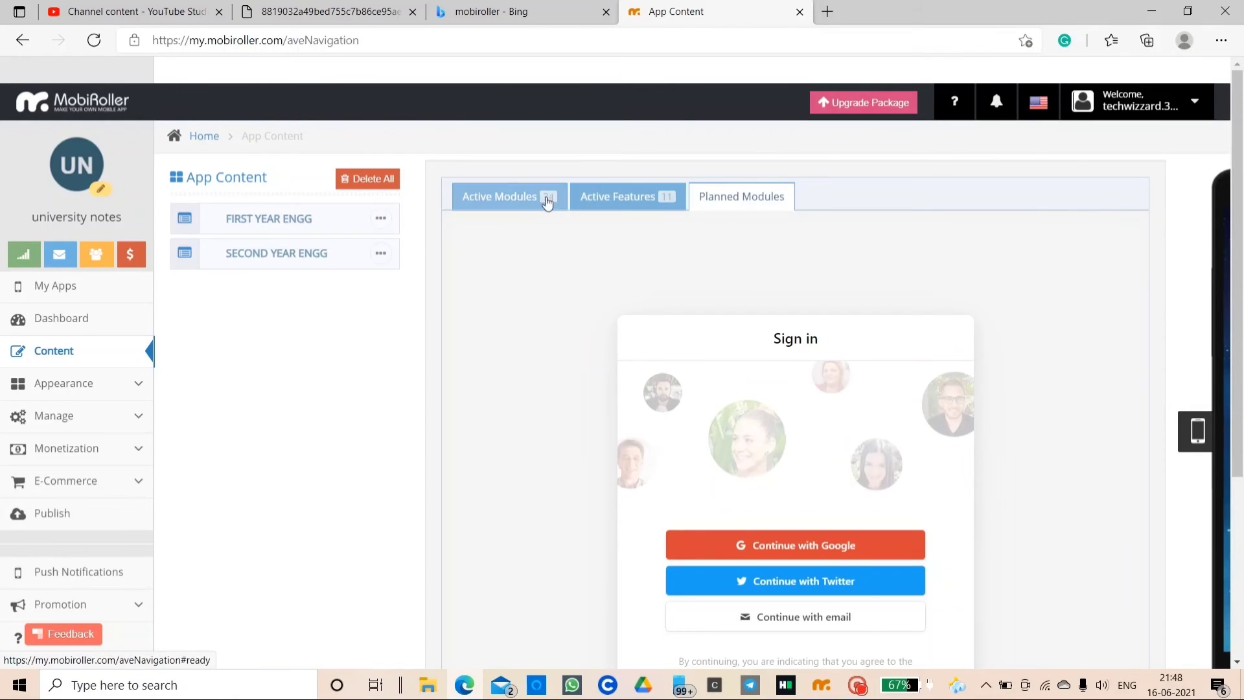
pyautogui.click(545, 197)
pyautogui.click(618, 198)
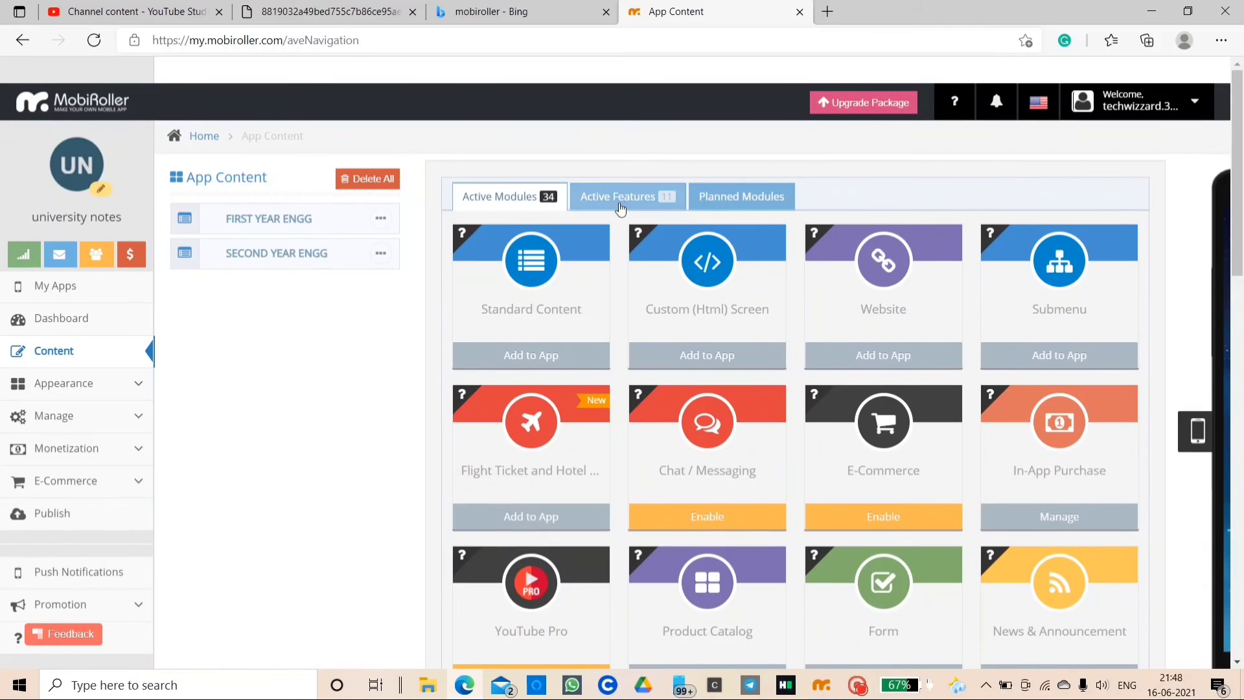
pyautogui.scroll(-3, 822, 526)
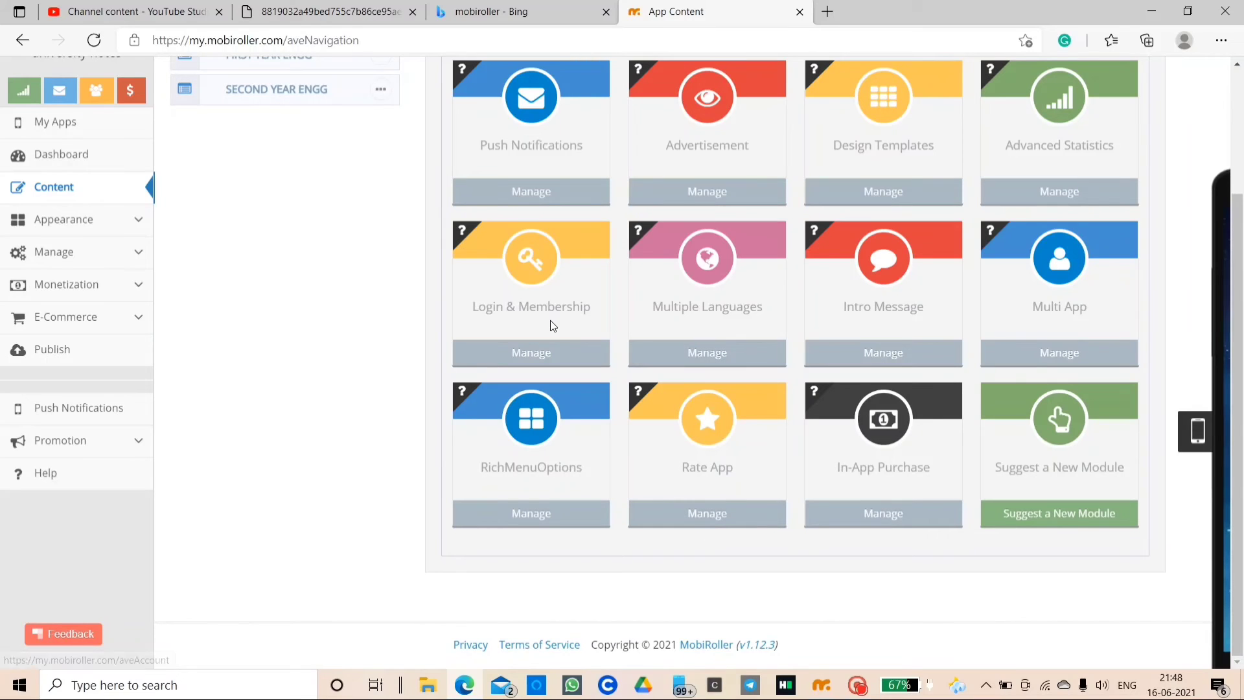
pyautogui.scroll(3, 99, 538)
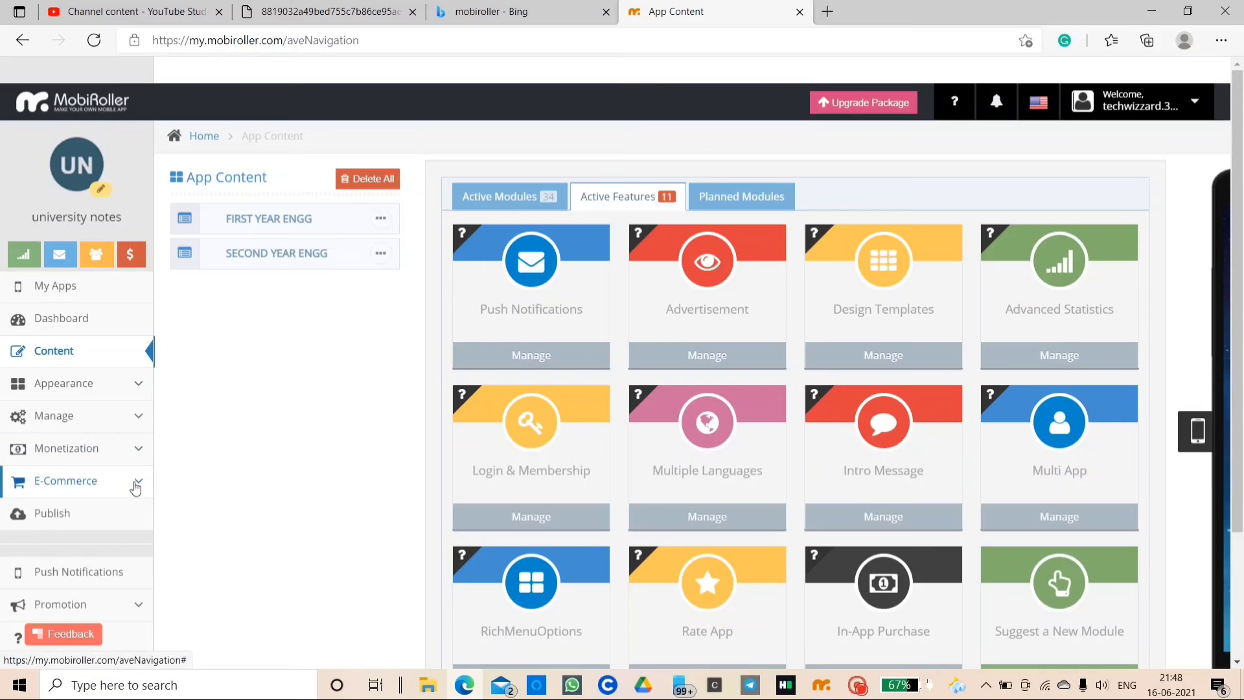
# Step: Examine the options offered under Promotion, E-Commerce and Monetization
pyautogui.scroll(-2, 123, 487)
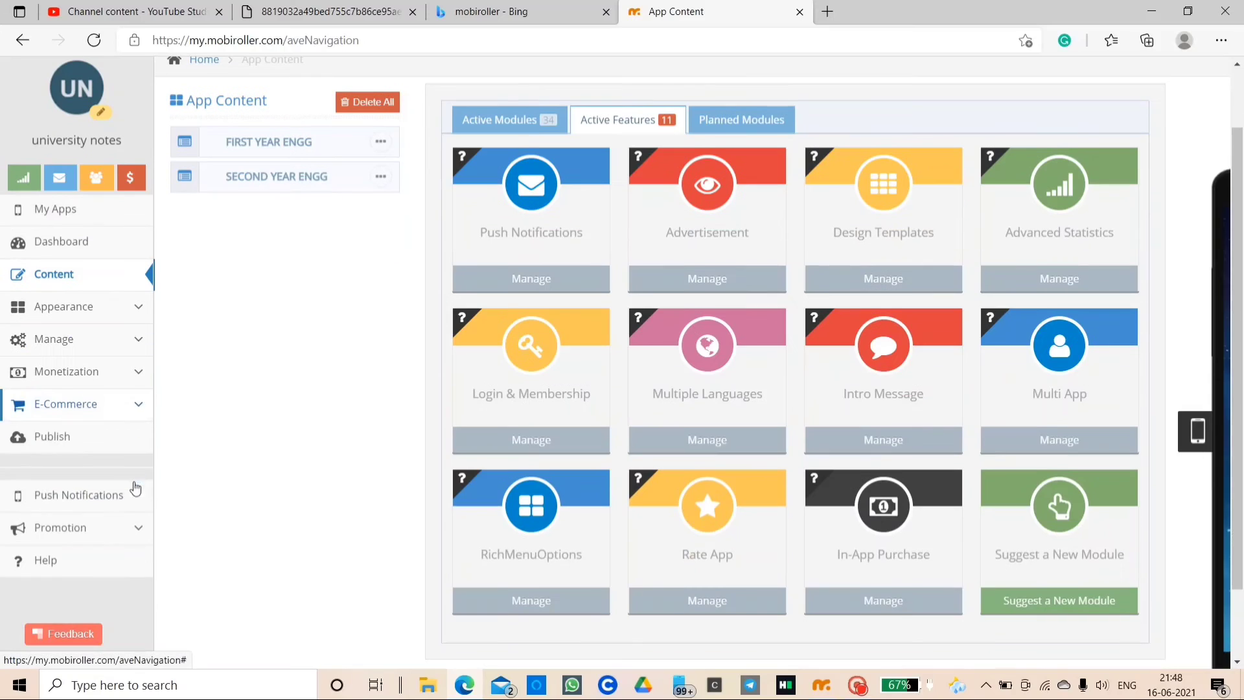
pyautogui.click(138, 537)
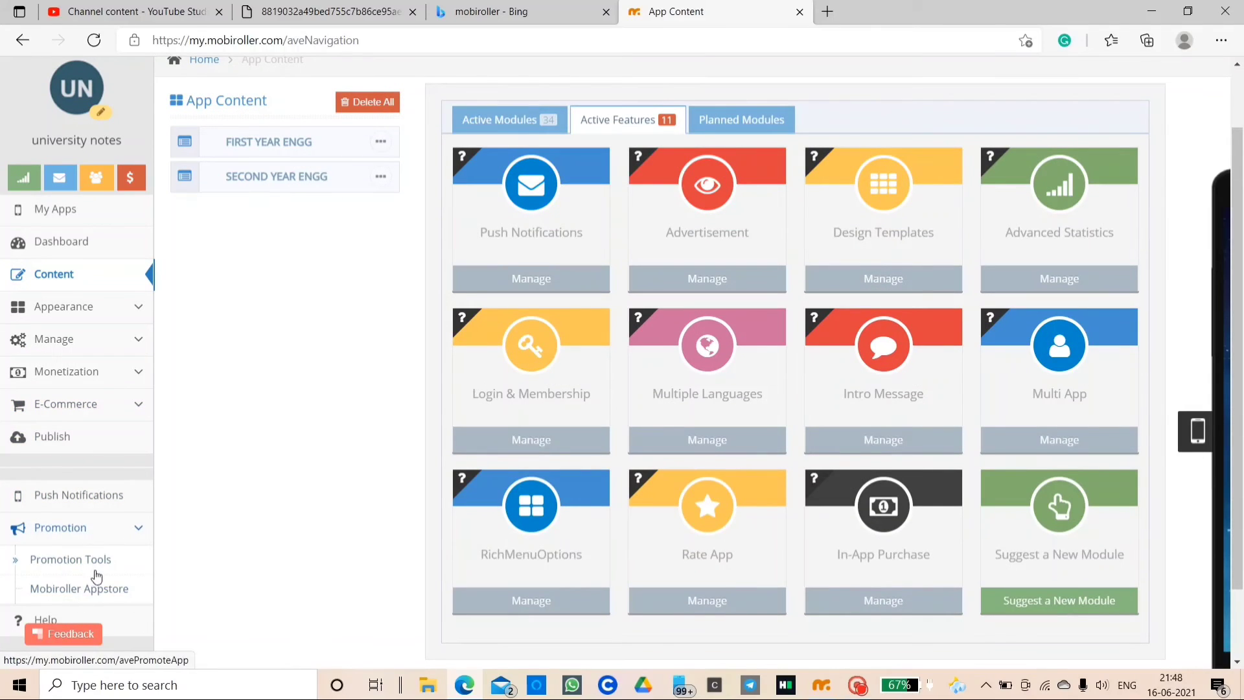
pyautogui.click(133, 404)
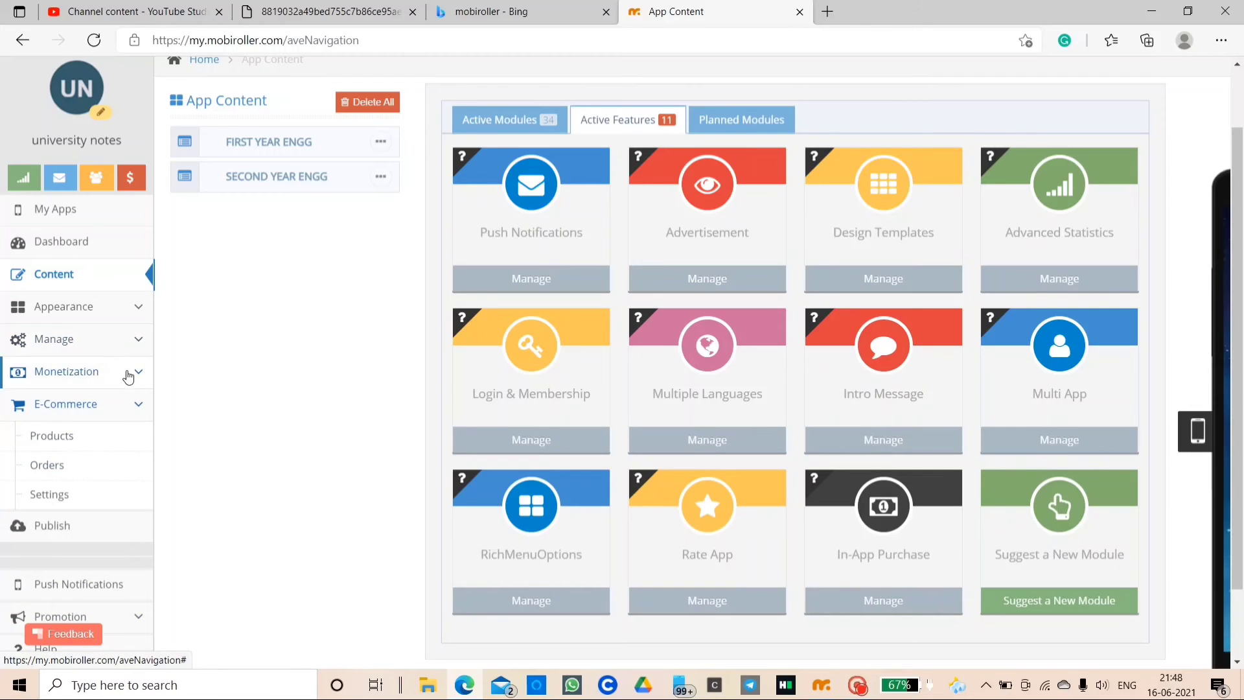
pyautogui.click(130, 376)
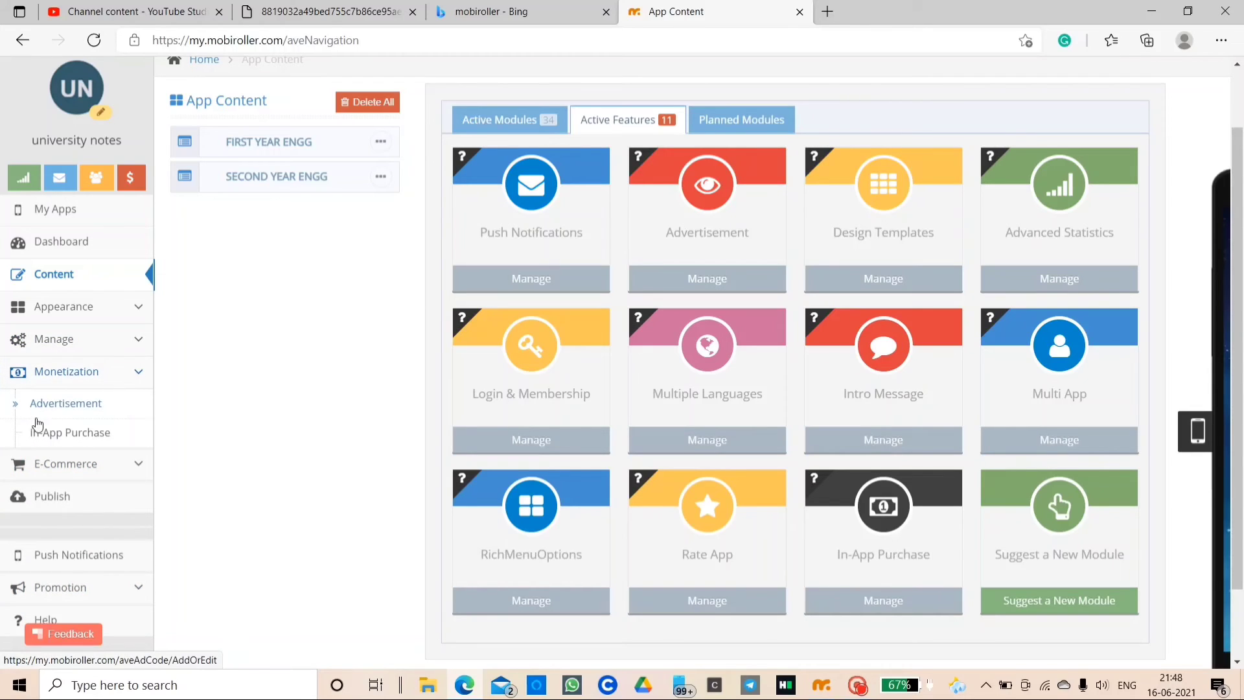
# Step: Turn on Enable Login and Google Sign In in the app's login settings
pyautogui.click(137, 339)
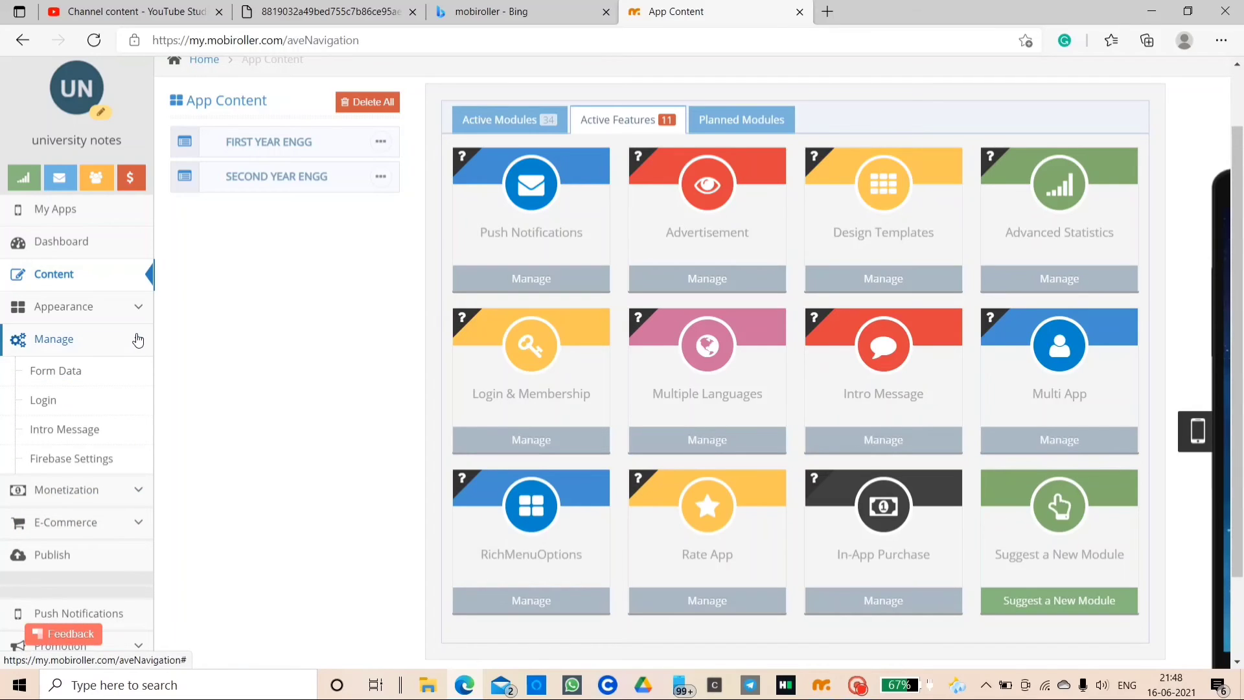
pyautogui.click(50, 399)
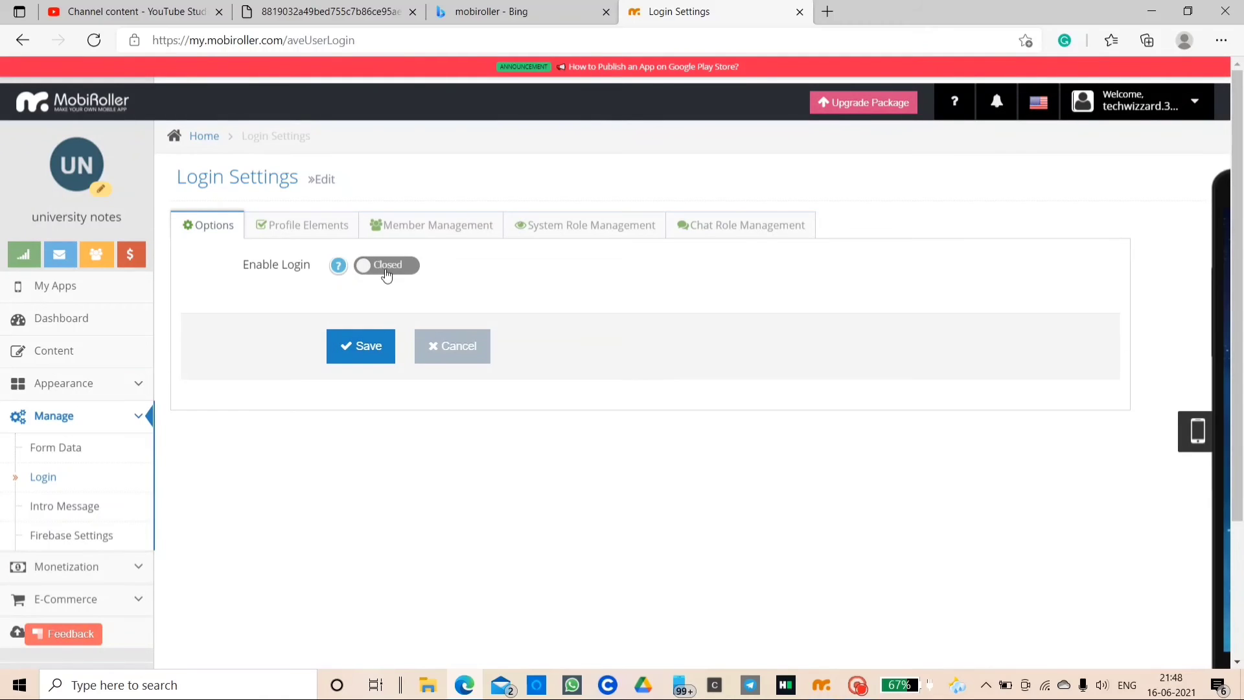
pyautogui.click(387, 272)
pyautogui.click(366, 317)
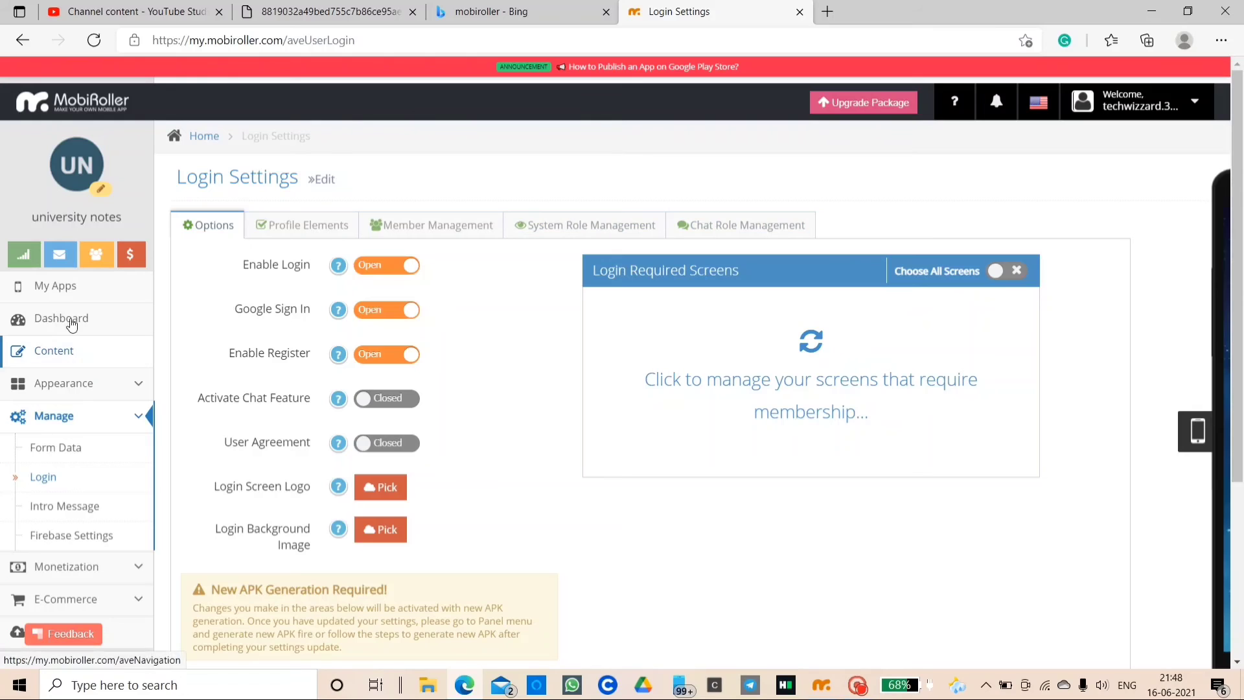
# Step: Go back to the dashboard, check the app in the HTML5 phone preview, and collapse the preview
pyautogui.click(138, 416)
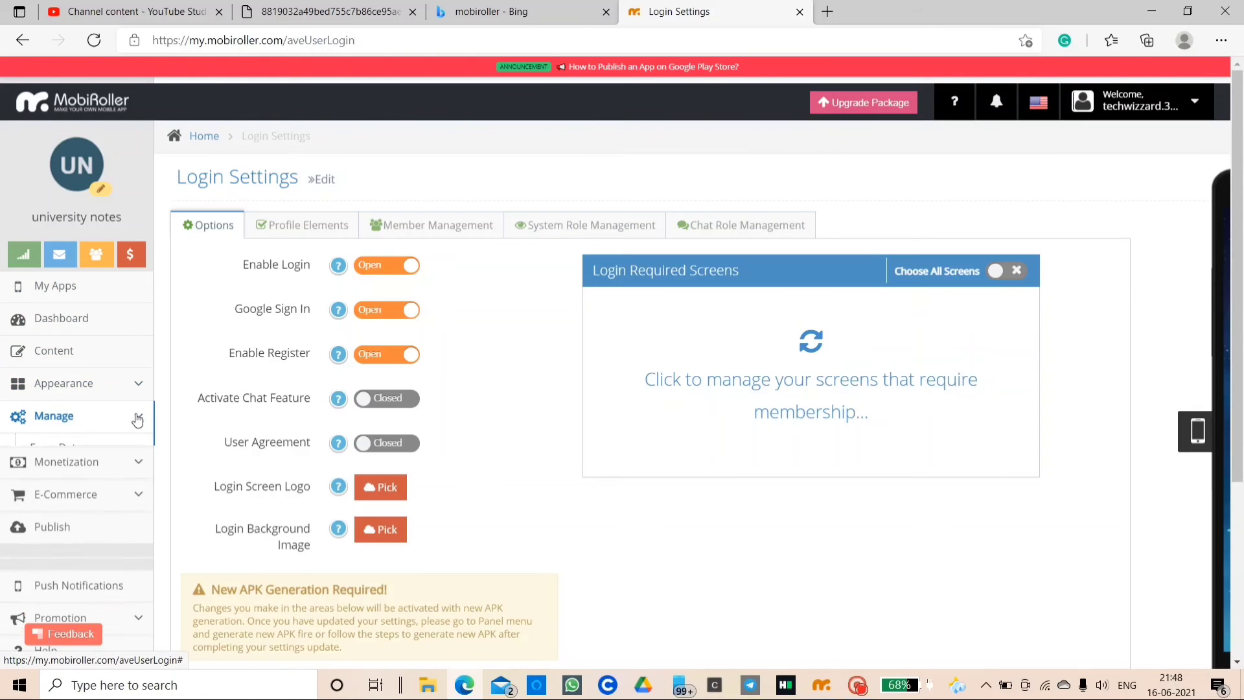
pyautogui.click(70, 318)
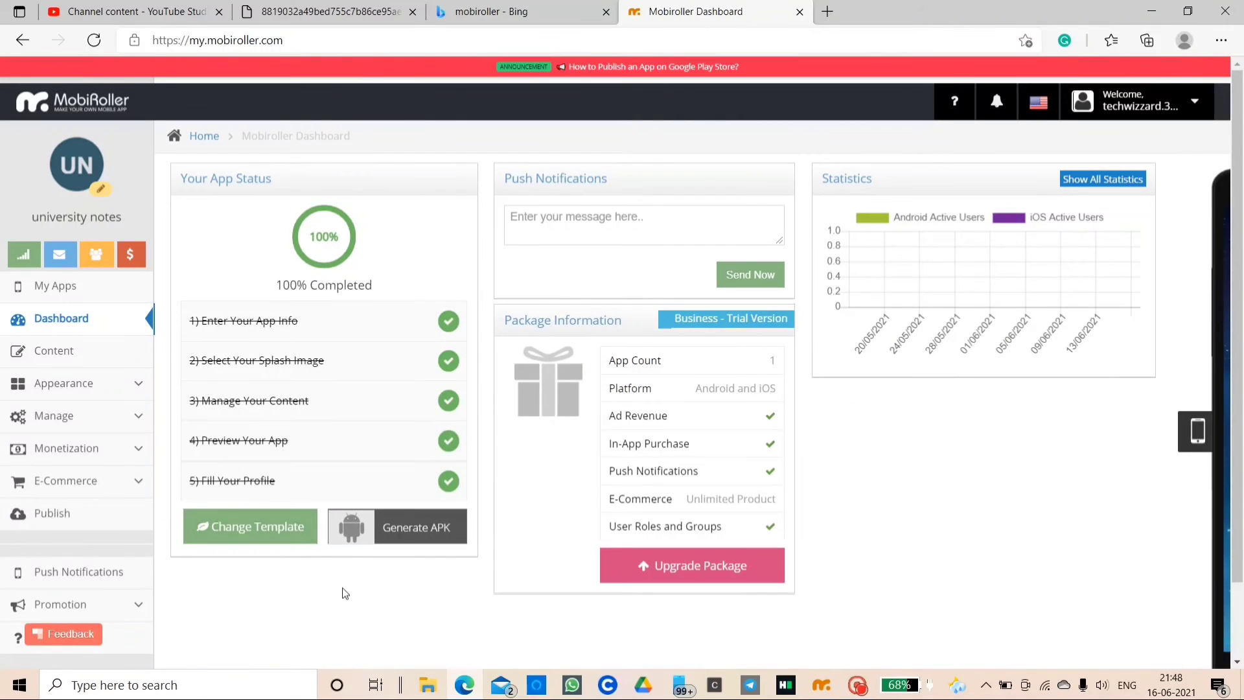
pyautogui.click(1196, 434)
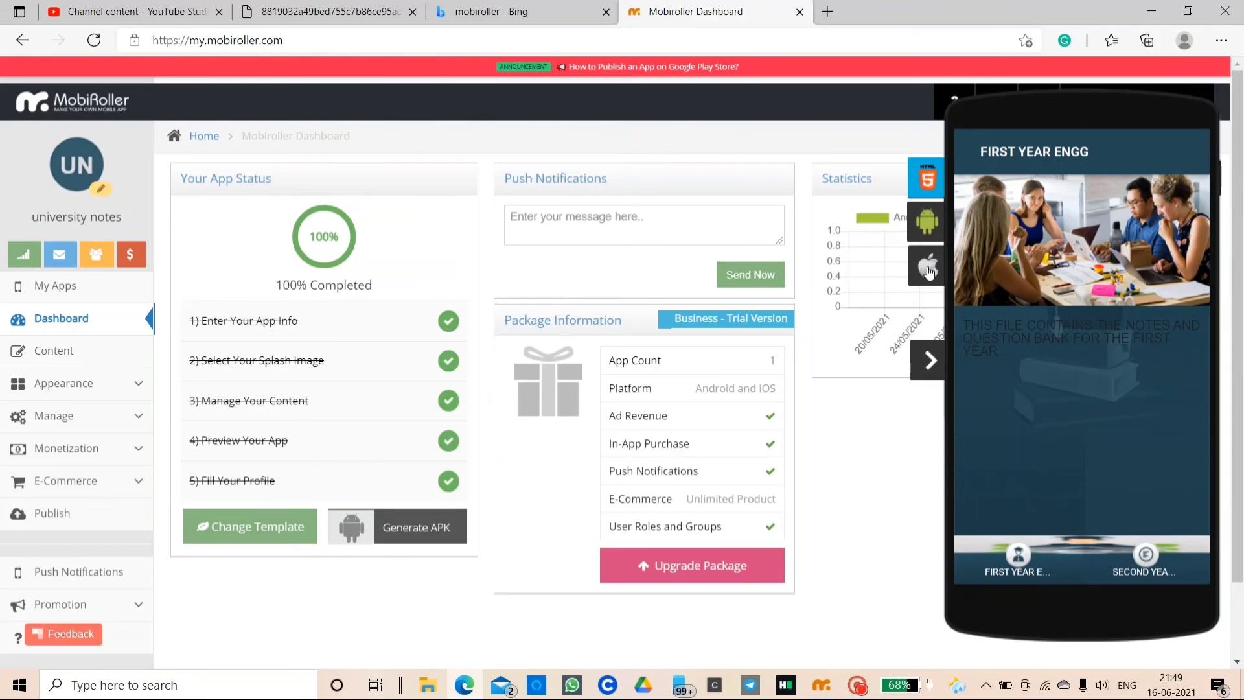
pyautogui.click(939, 180)
pyautogui.click(928, 358)
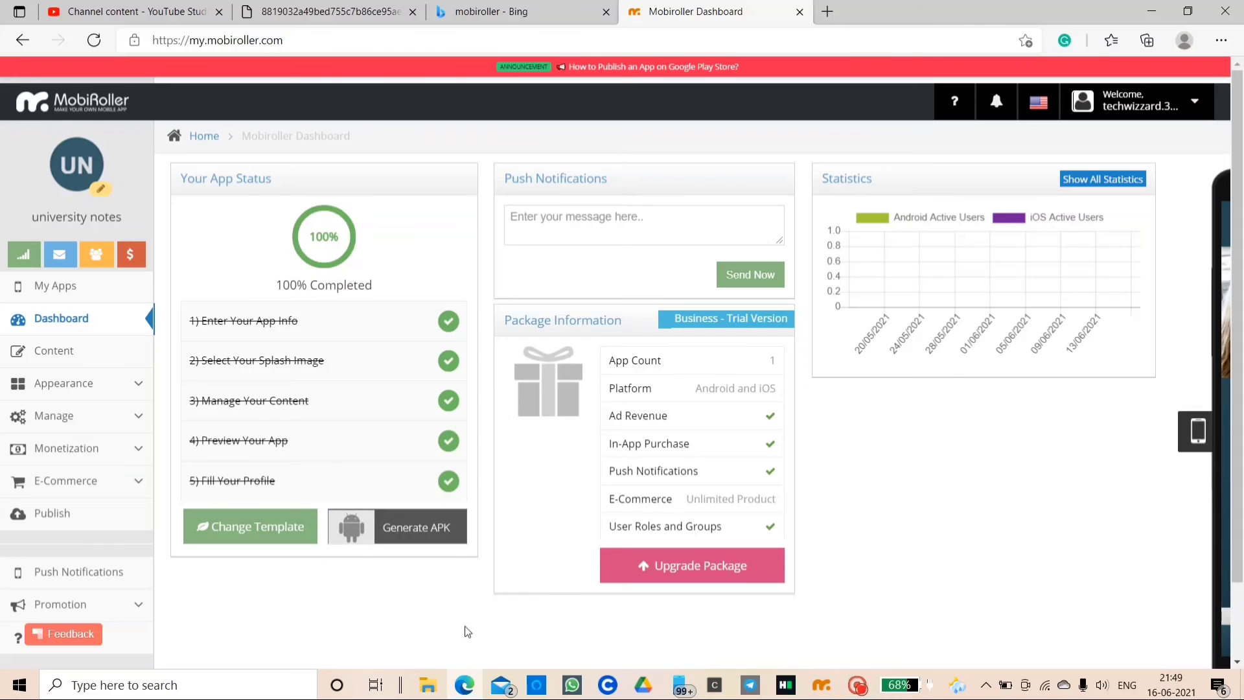
# Step: Generate the Android APK with the package name uni.com, keeping the Location, Storage, Microphone and Camera permissions
pyautogui.click(405, 529)
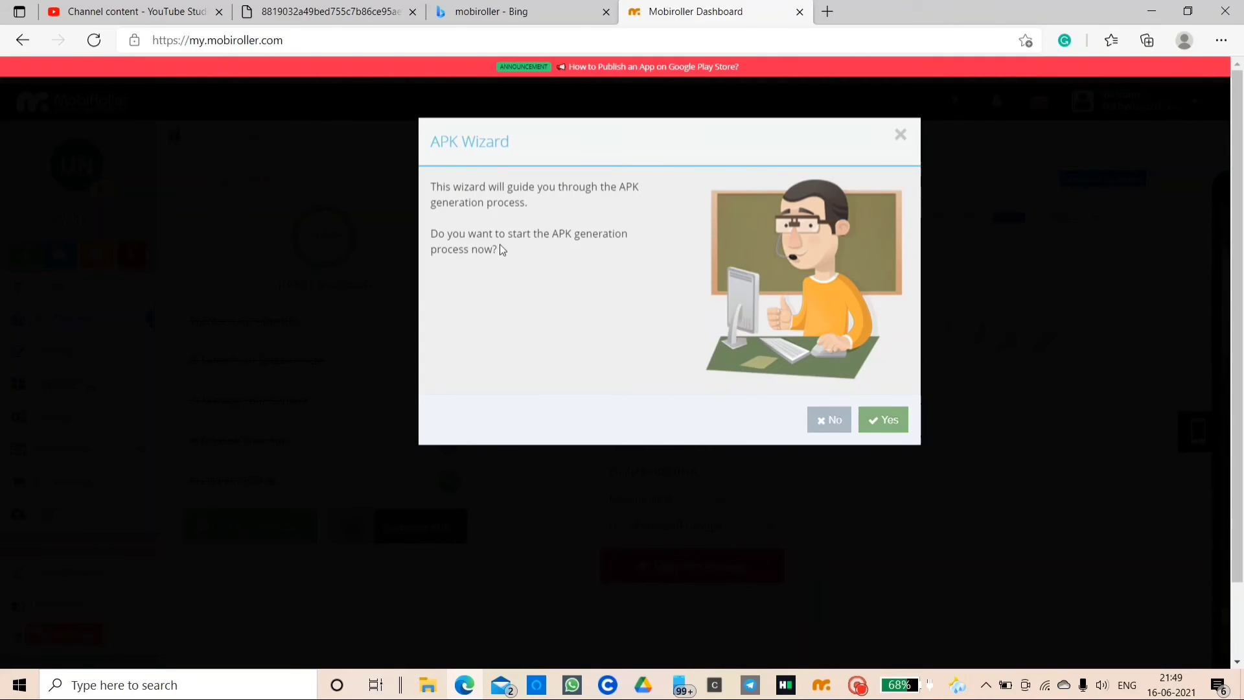
pyautogui.click(887, 422)
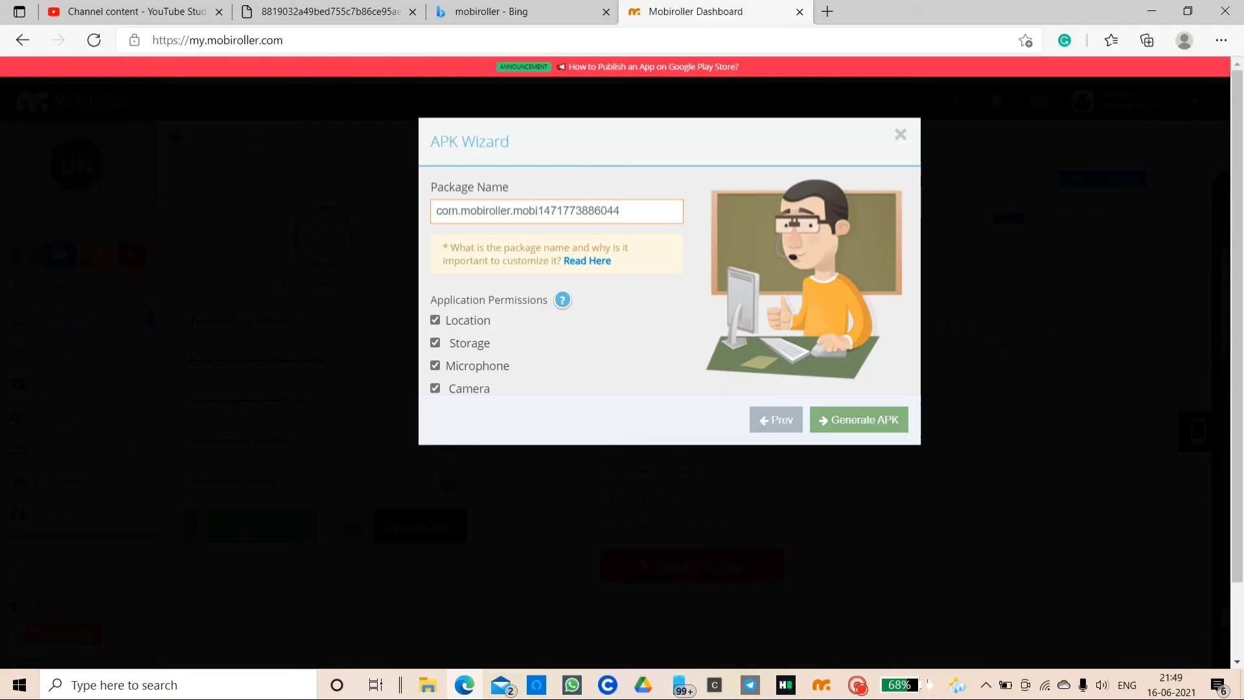
pyautogui.write('univ')
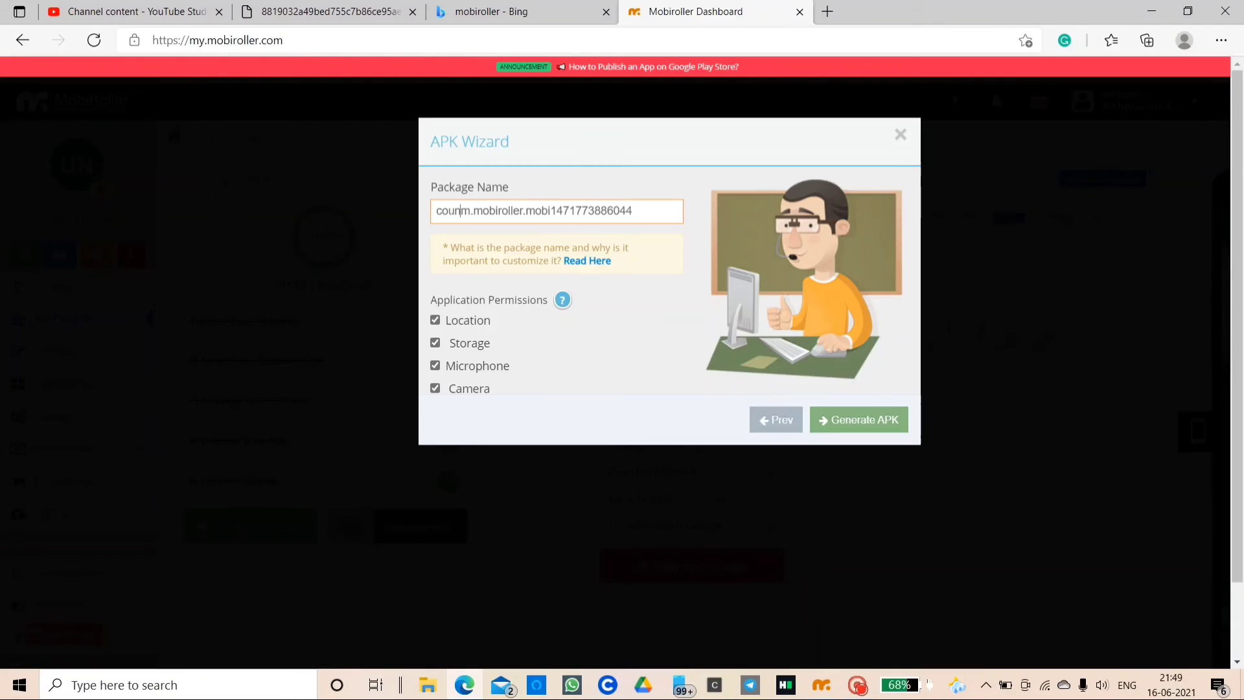
pyautogui.write('er')
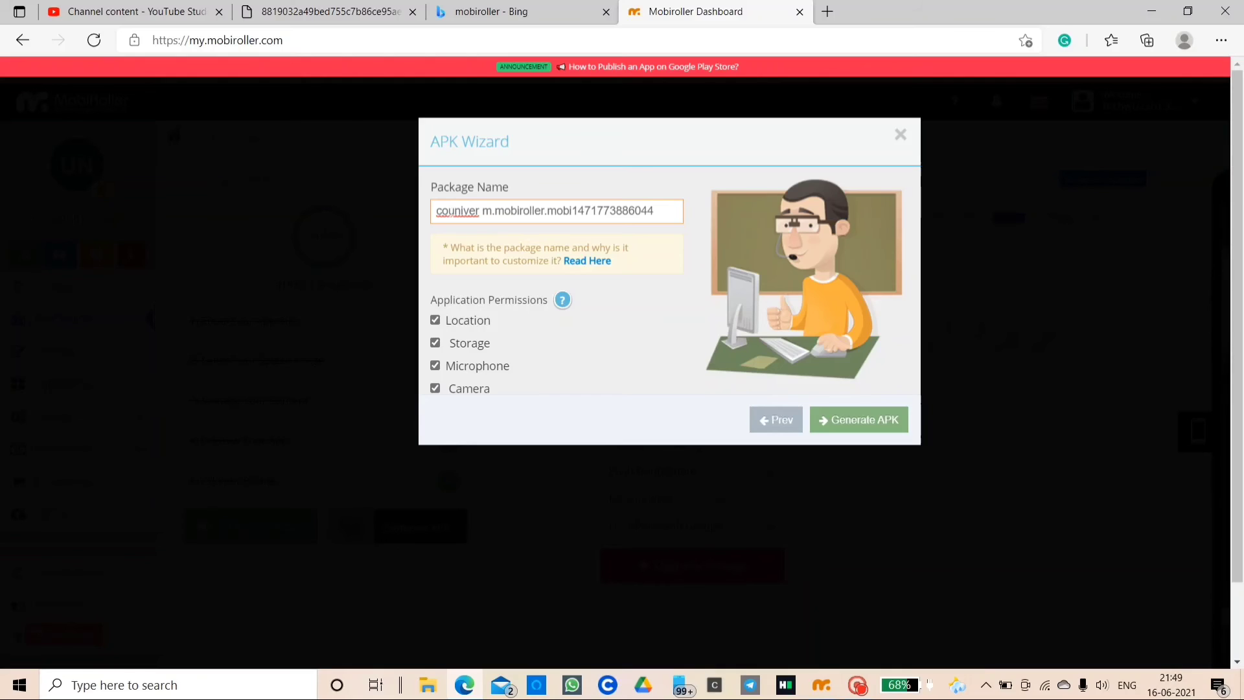
pyautogui.hotkey('ctrl', 'a')
pyautogui.press('BackSpace')
pyautogui.write('un')
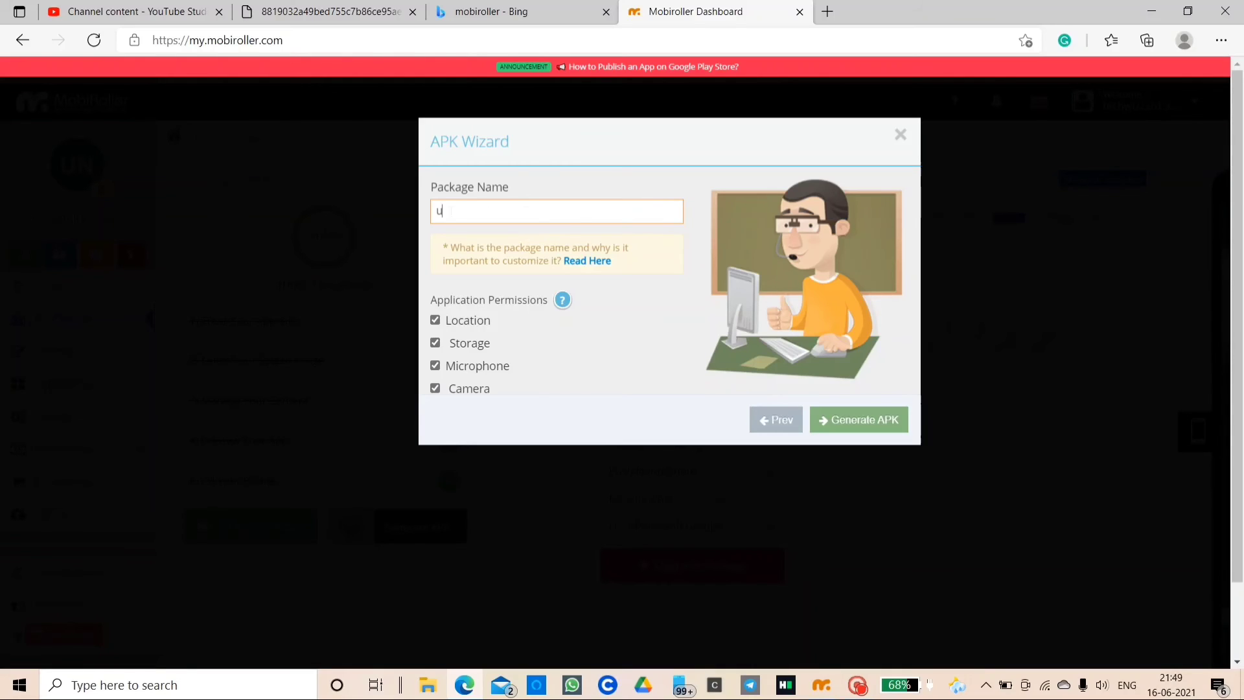
pyautogui.write('iveri')
pyautogui.press('BackSpace')
pyautogui.press('BackSpace')
pyautogui.write('.com')
pyautogui.click(833, 415)
pyautogui.click(835, 420)
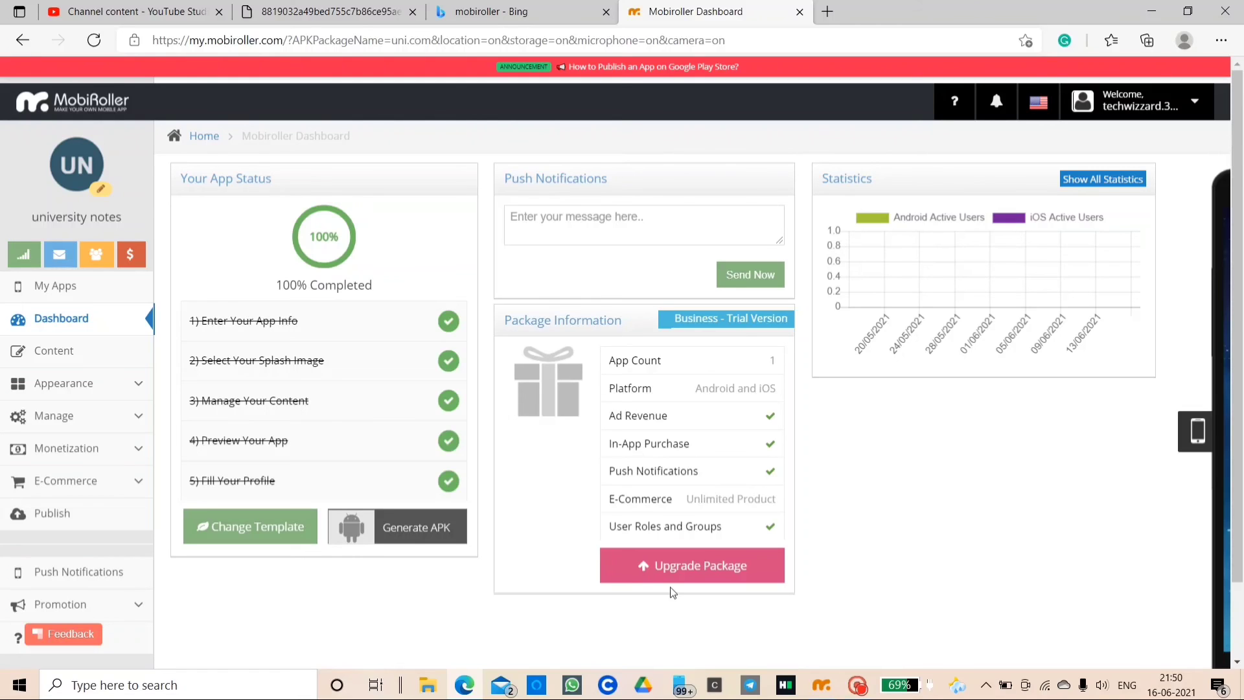
# Step: View the profile information in the account settings and return to the dashboard
pyautogui.click(1194, 107)
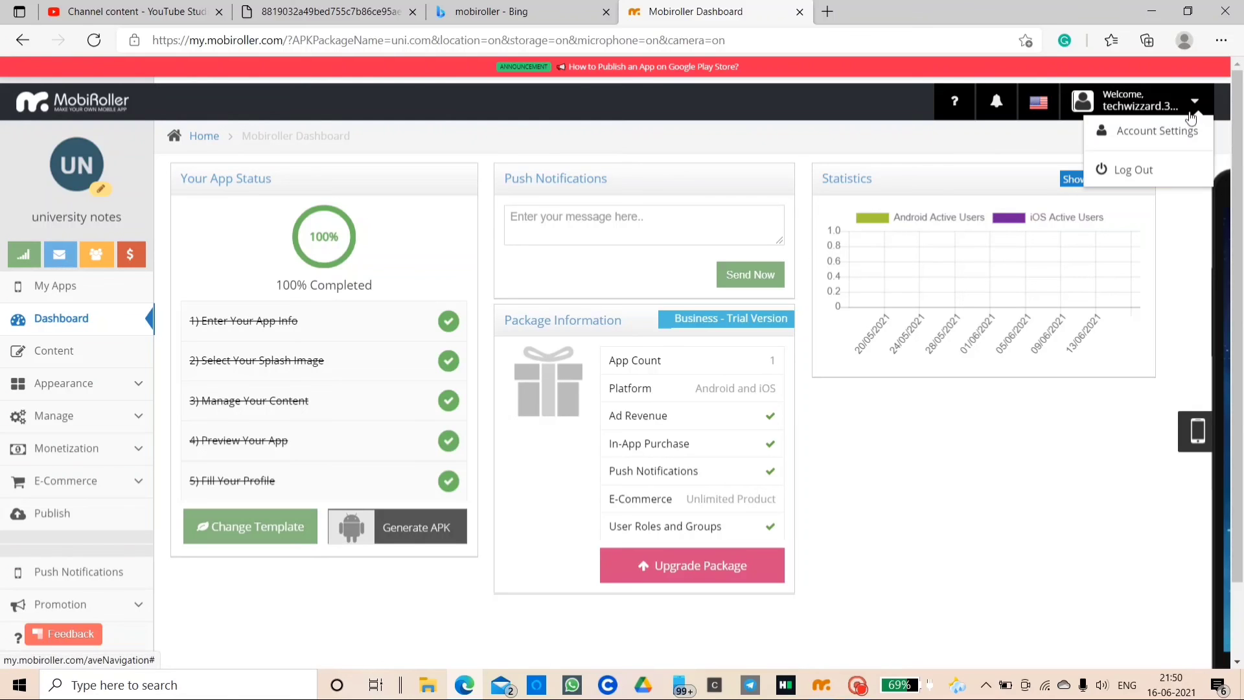
pyautogui.click(1139, 127)
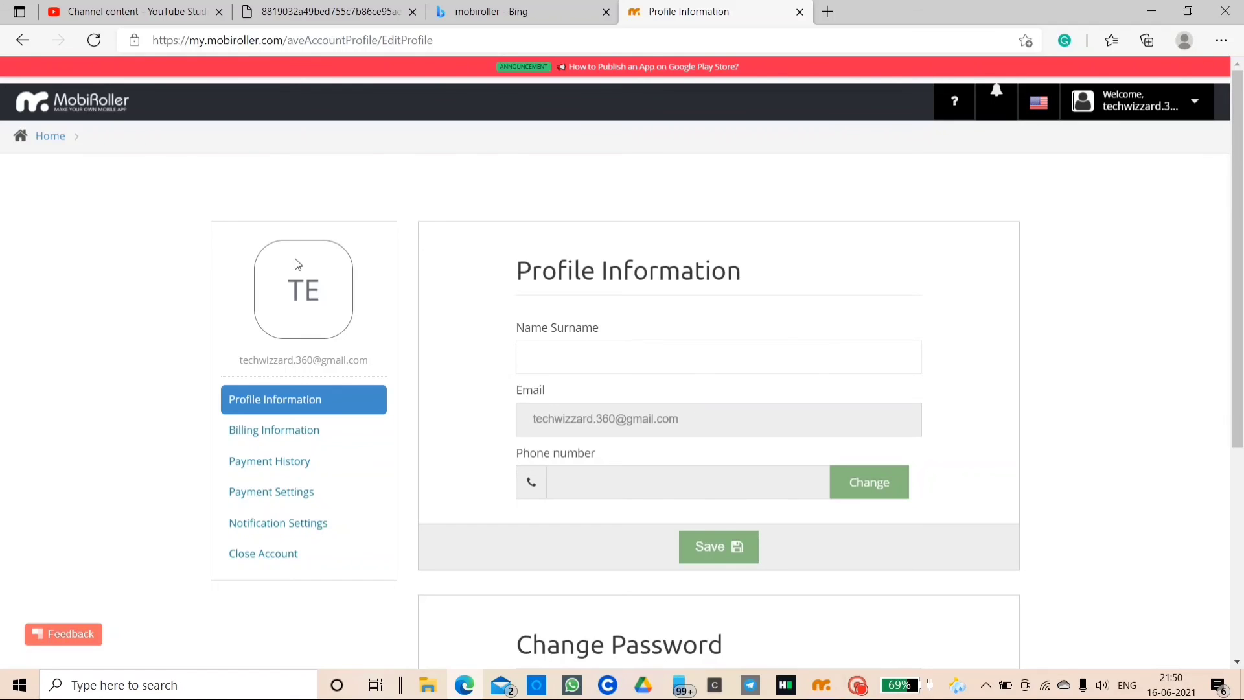
pyautogui.click(22, 41)
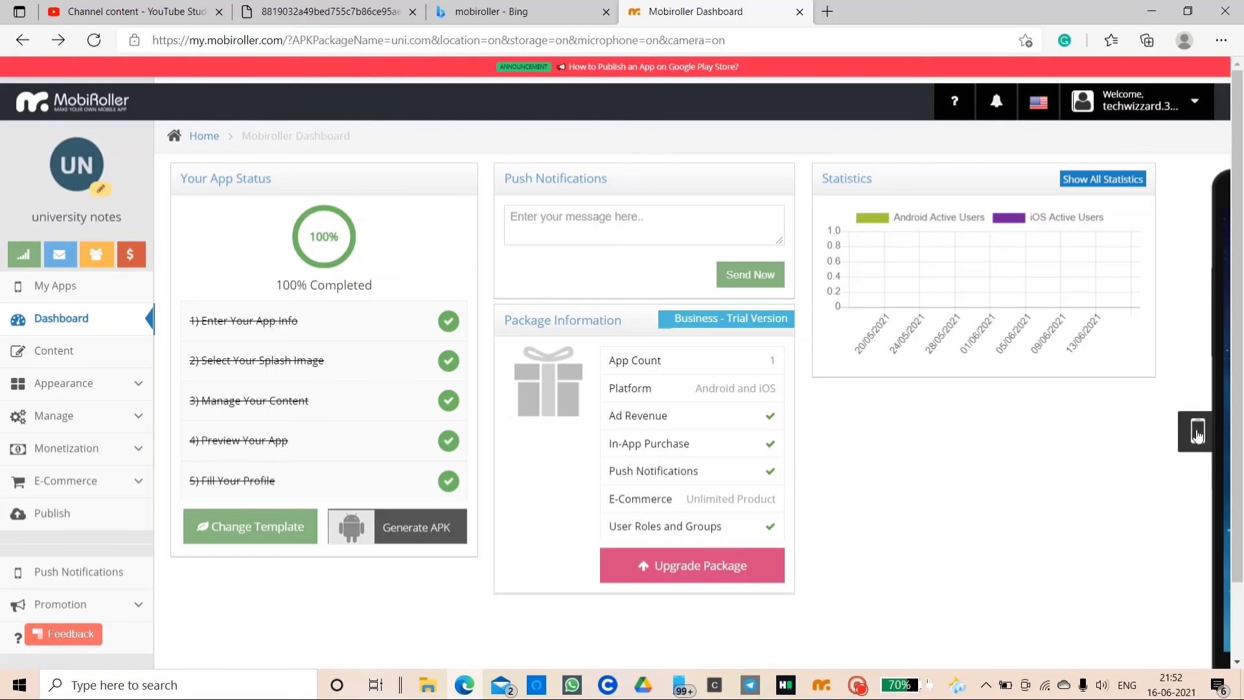
pyautogui.click(862, 688)
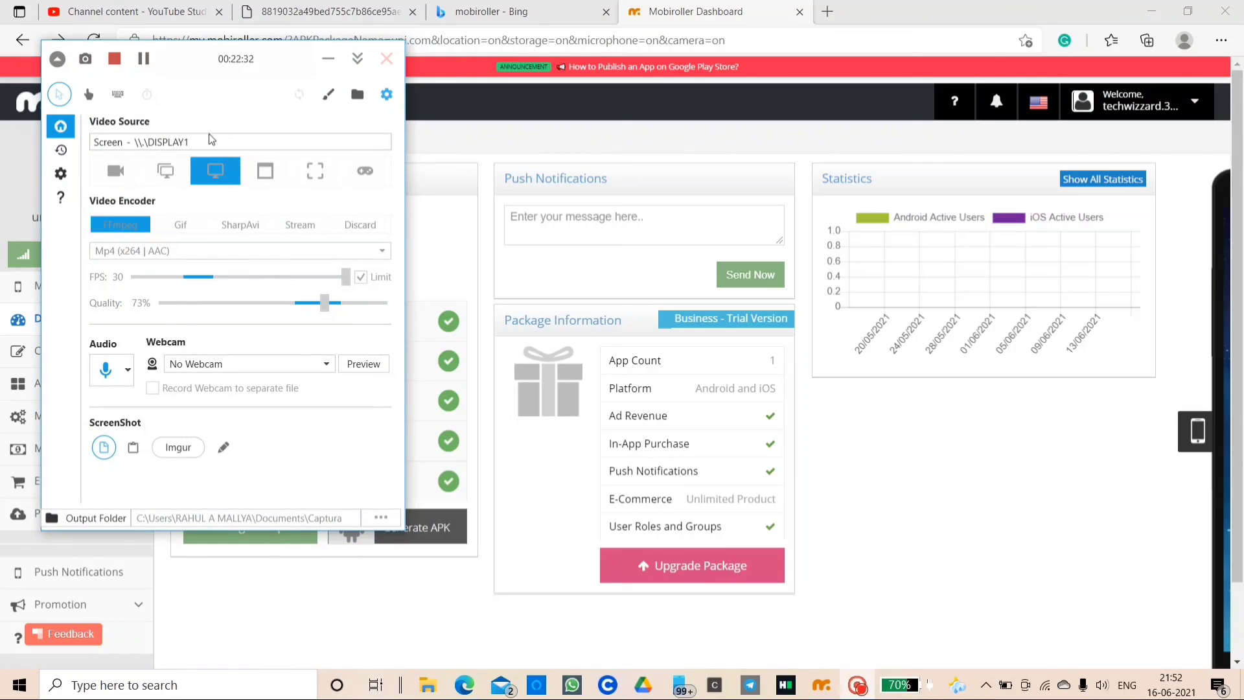